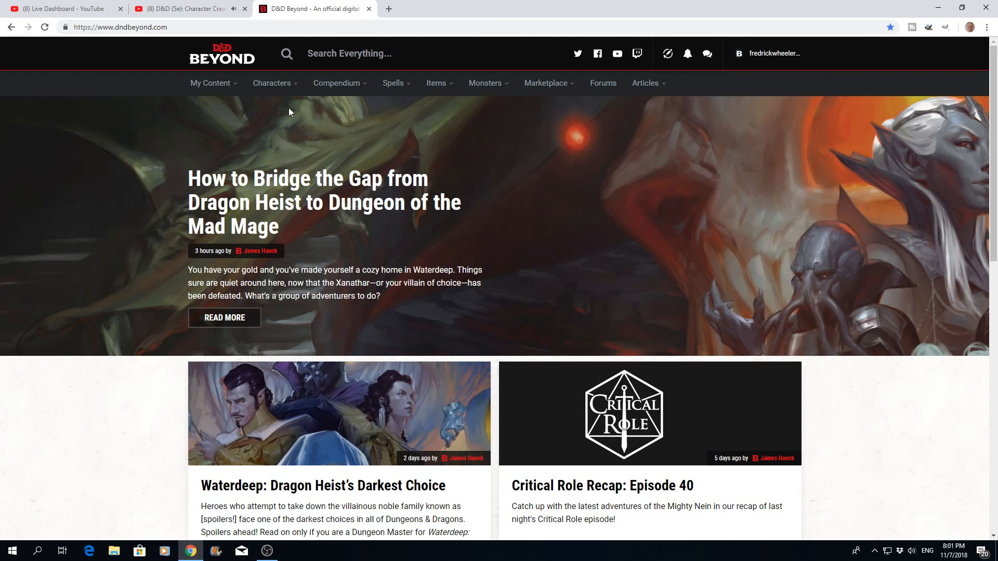
- Start a new character with the Standard creation method and help text shown, and proceed to the character preferences
mouse_move(294, 89)
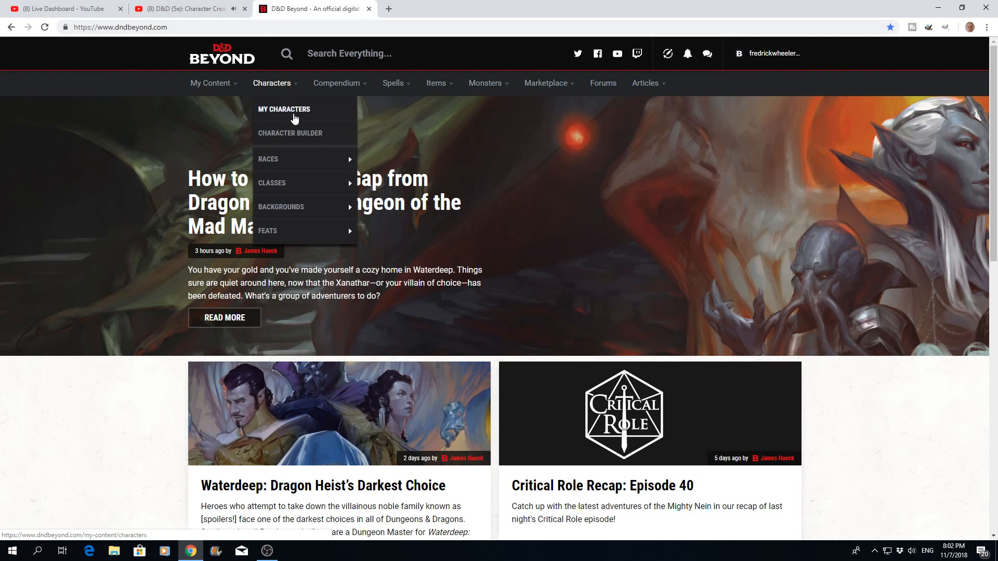
left_click(295, 135)
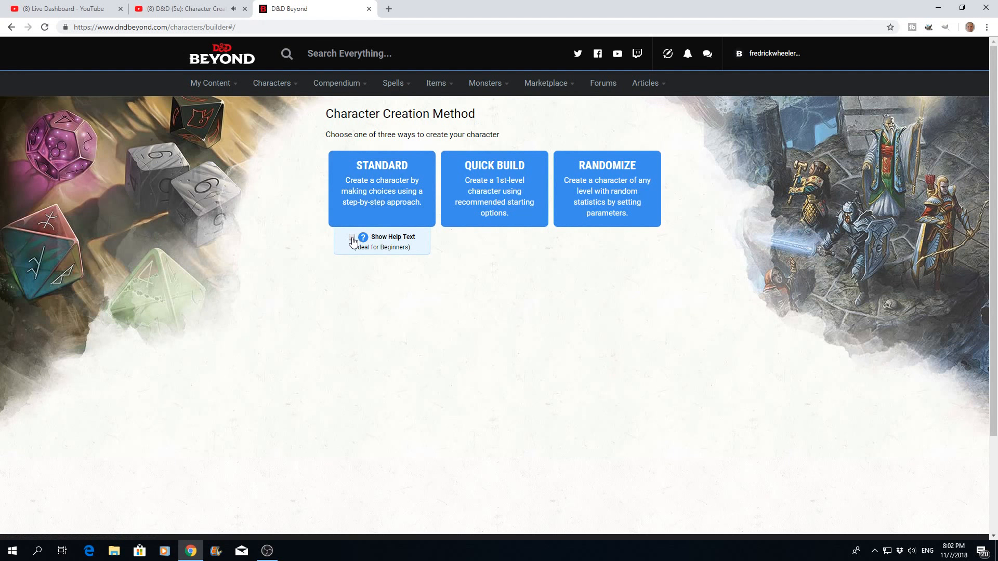
left_click(389, 189)
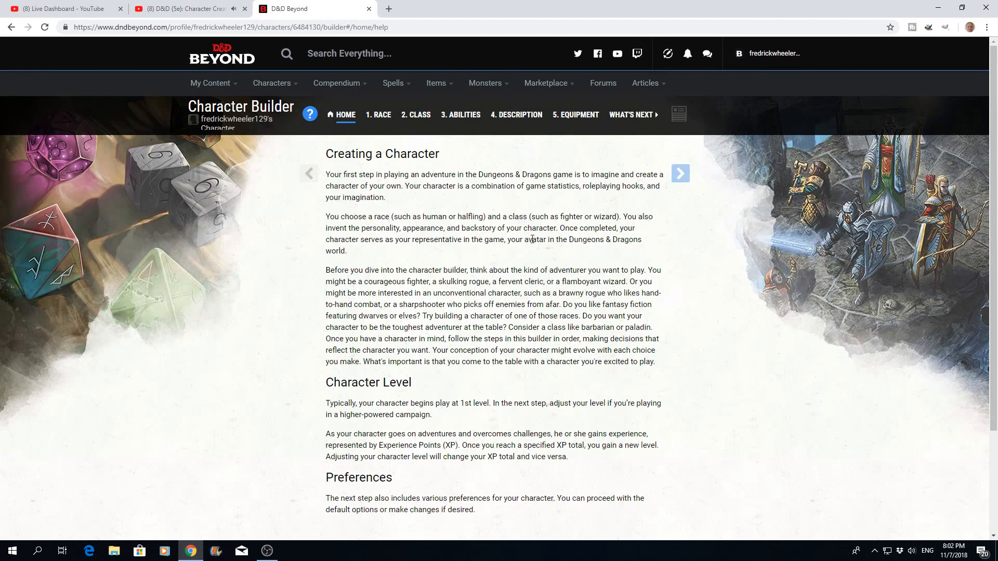
left_click(683, 176)
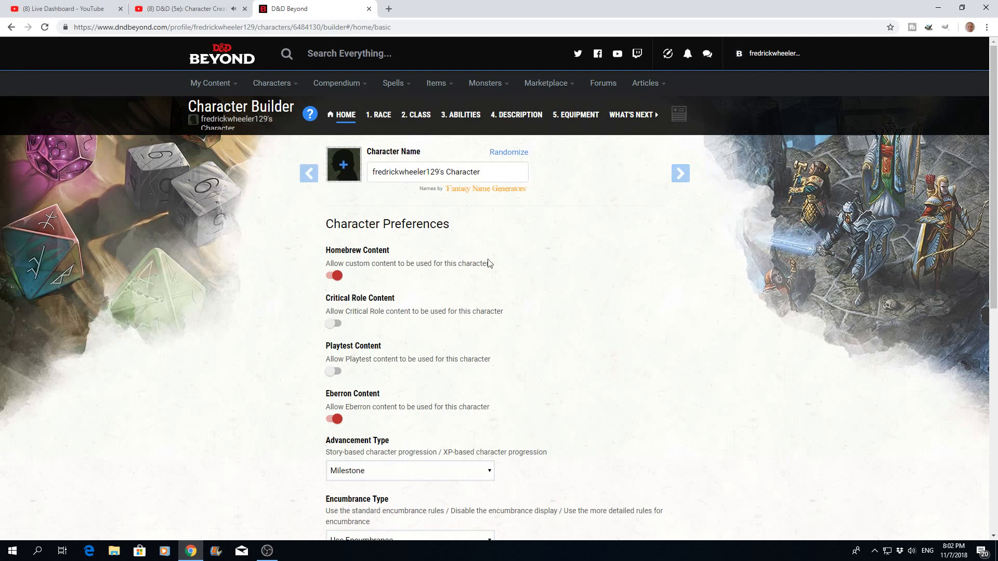
- Turn off Homebrew Content and Eberron Content in the character preferences, leaving Critical Role Content off
left_click(336, 276)
left_click(331, 324)
left_click(335, 325)
scroll(392, 311, "down", 2)
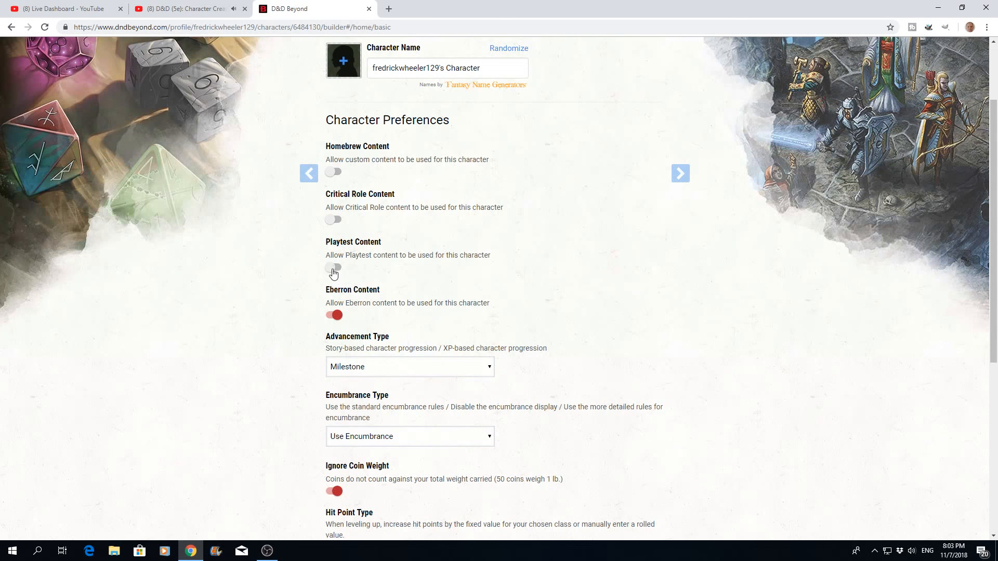
left_click(337, 316)
- Set the Advancement Type to XP and choose Use Encumbrance as the Encumbrance Type
left_click(489, 369)
left_click(473, 392)
left_click(445, 344)
scroll(446, 341, "down", 2)
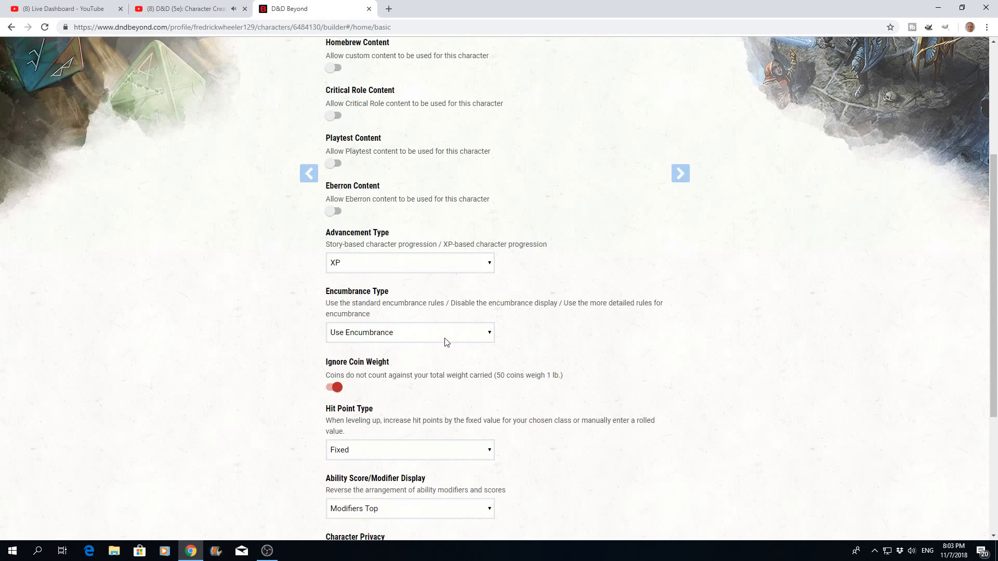
left_click(489, 335)
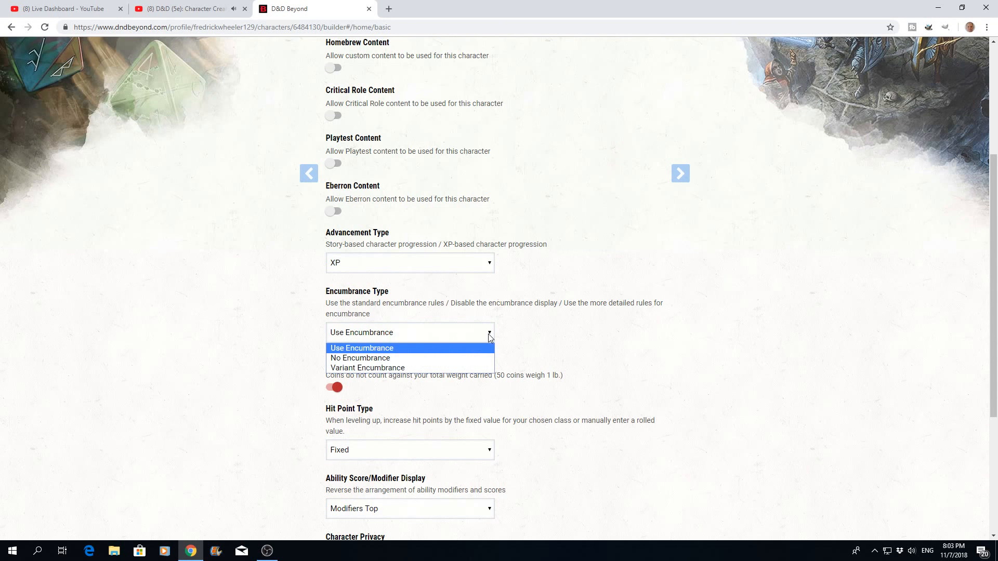
left_click(382, 348)
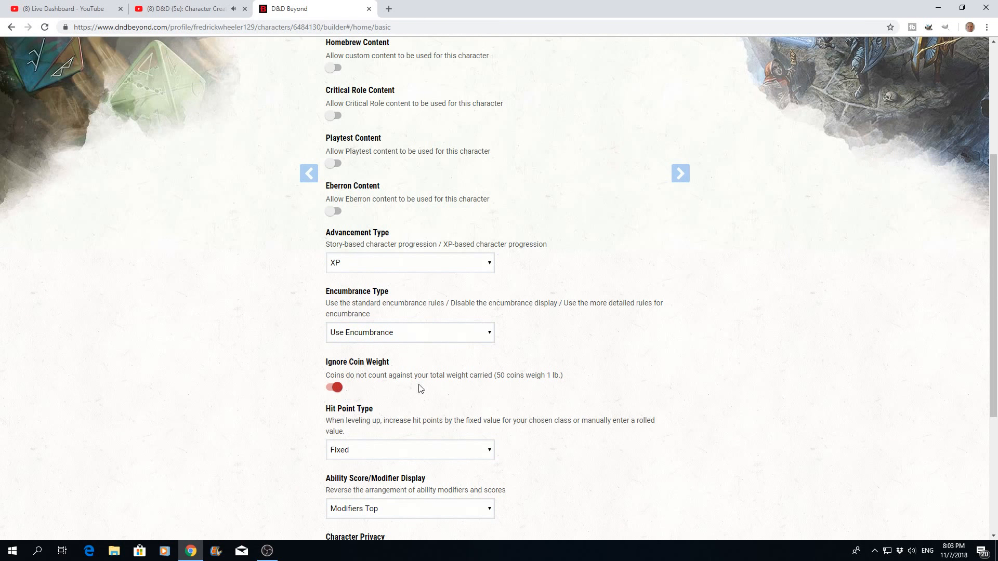
- Choose Fixed as the Hit Point Type and keep Modifiers Top for the ability score display
scroll(421, 389, "down", 2)
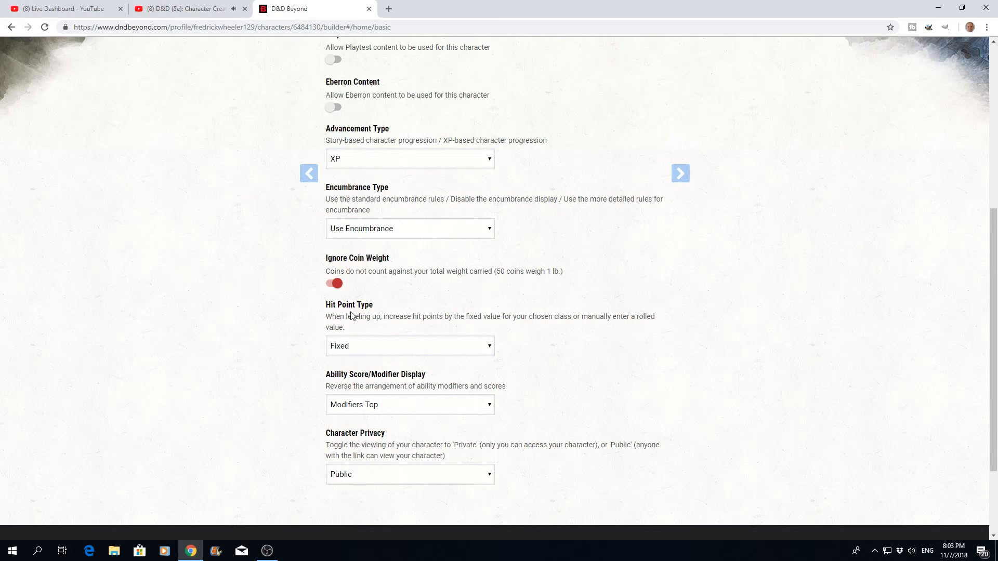
left_click(491, 350)
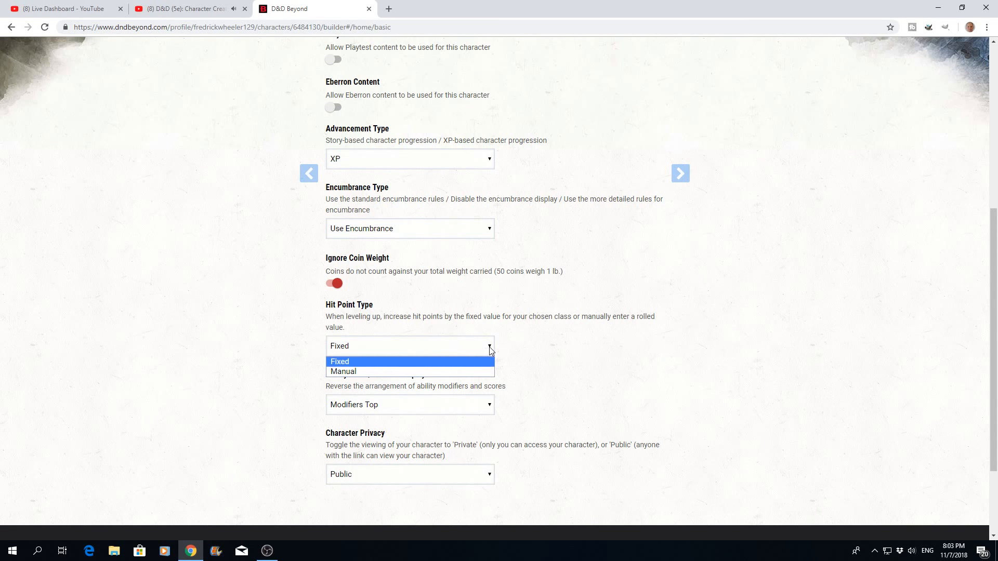
left_click(393, 362)
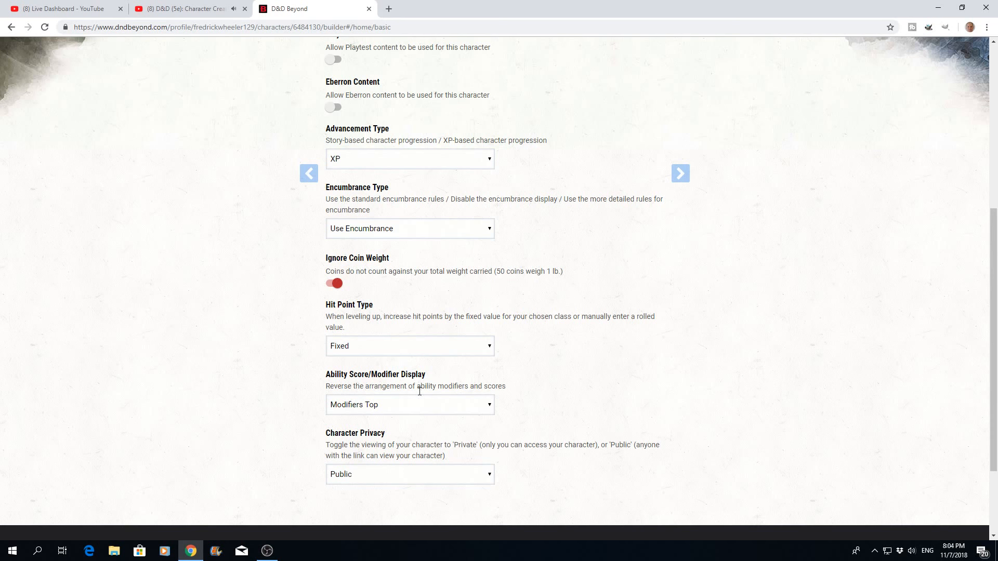
left_click(488, 406)
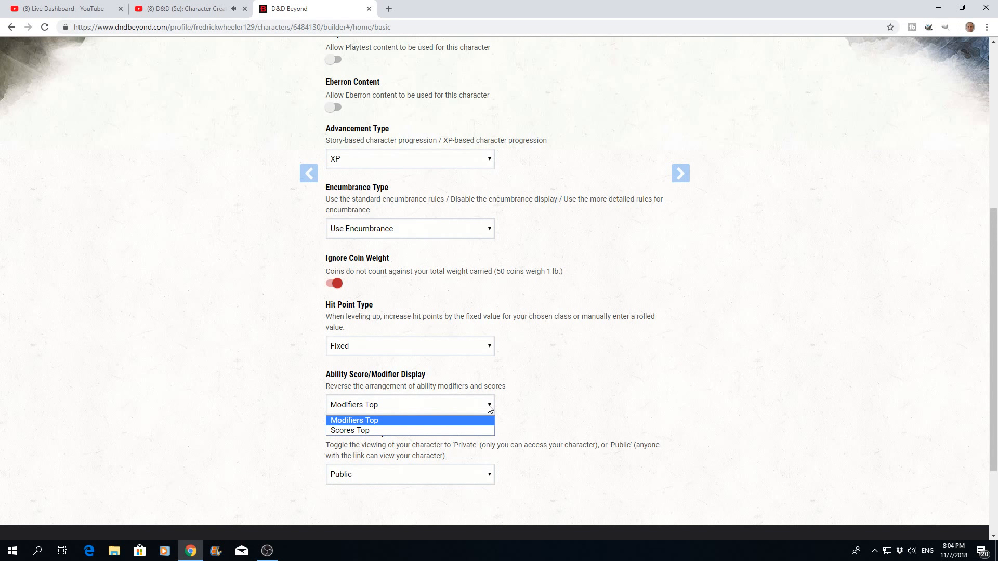
left_click(489, 408)
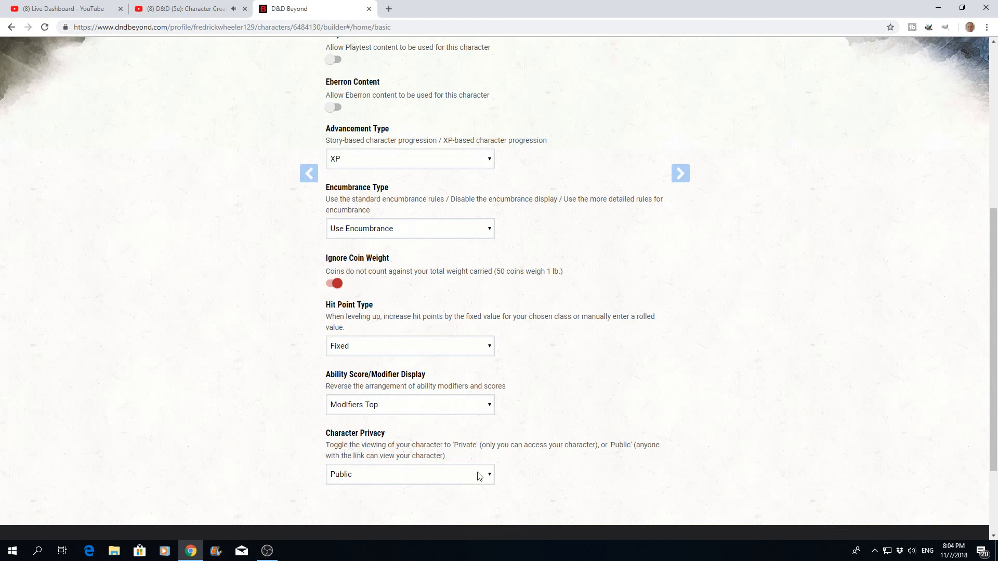
- Replace the default character name with a randomly generated one, rerolling it several times
scroll(613, 403, "up", 6)
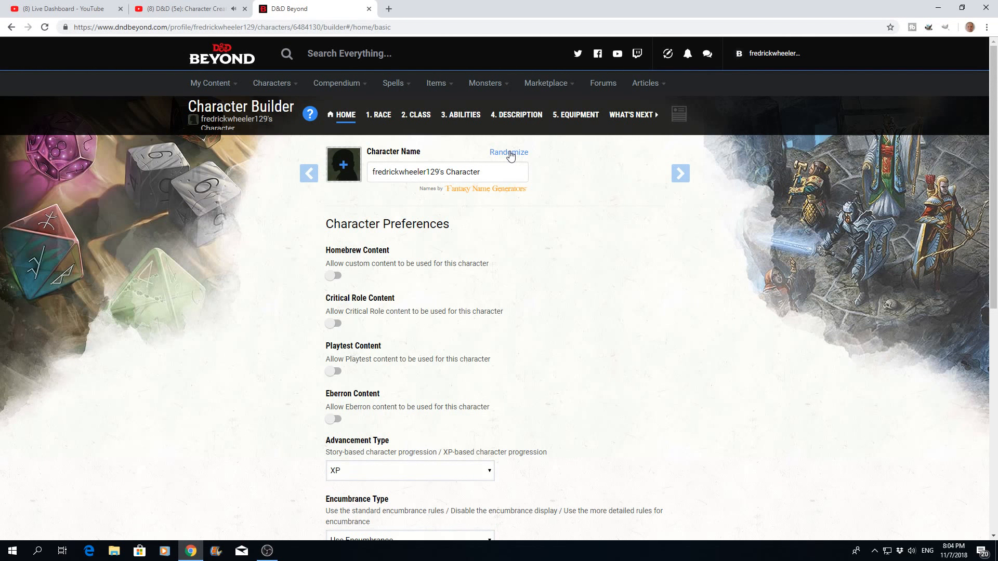
left_click_drag(489, 172, 369, 179)
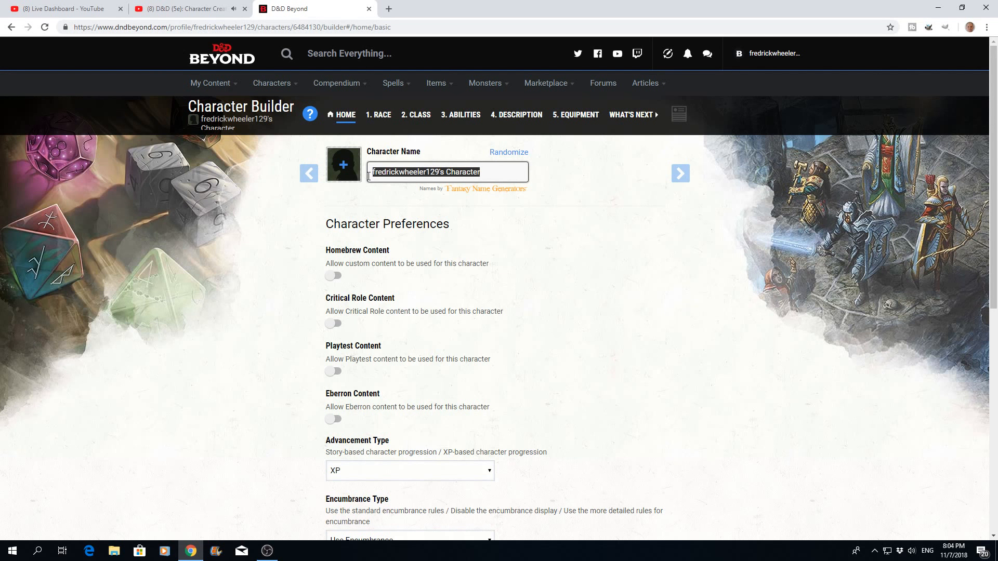
key("BackSpace")
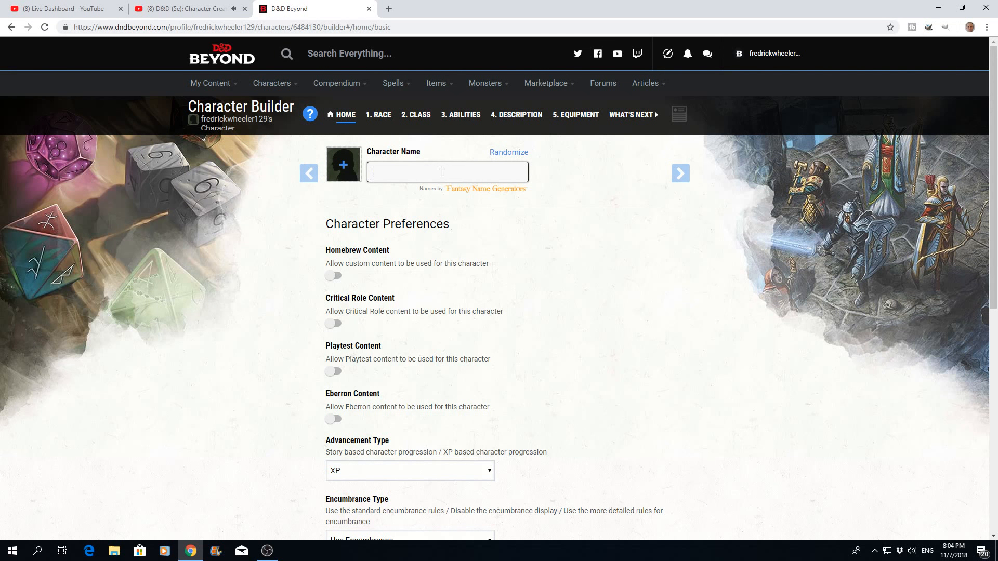
left_click(503, 153)
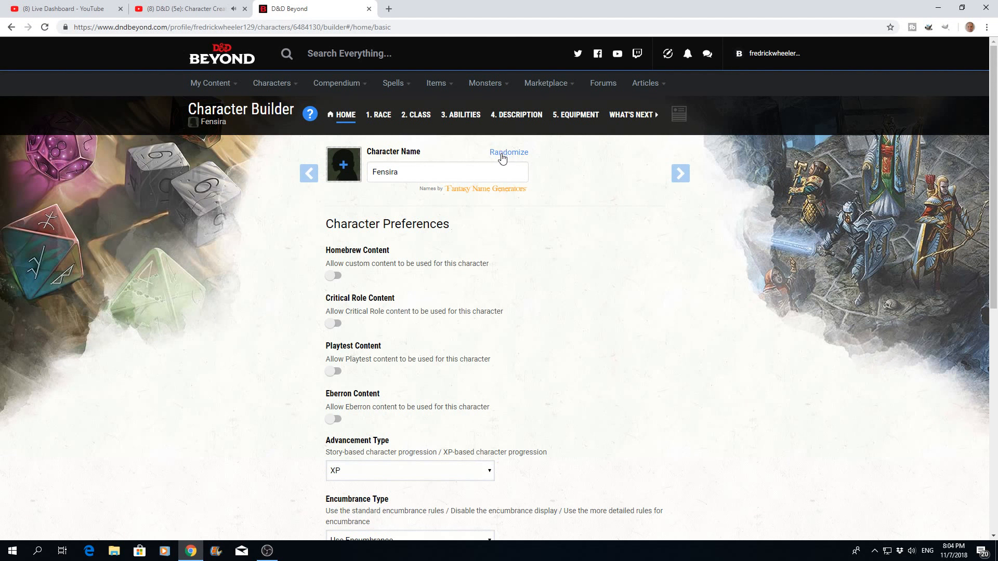
left_click(502, 155)
left_click(504, 156)
left_click(504, 156)
- Apply the blonde, pointed-ear elf woman portrait from the portrait gallery to the character
left_click(344, 170)
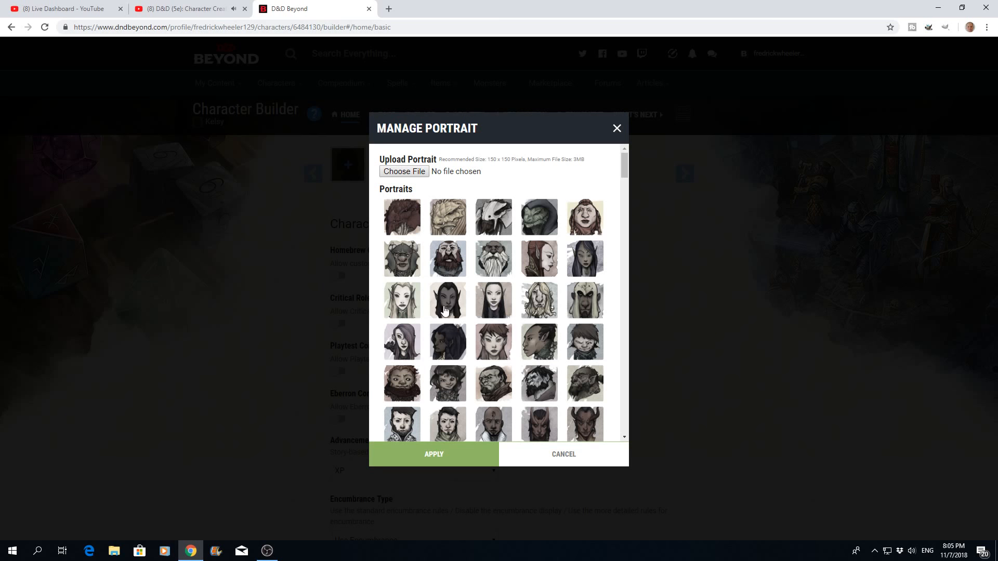
left_click(401, 308)
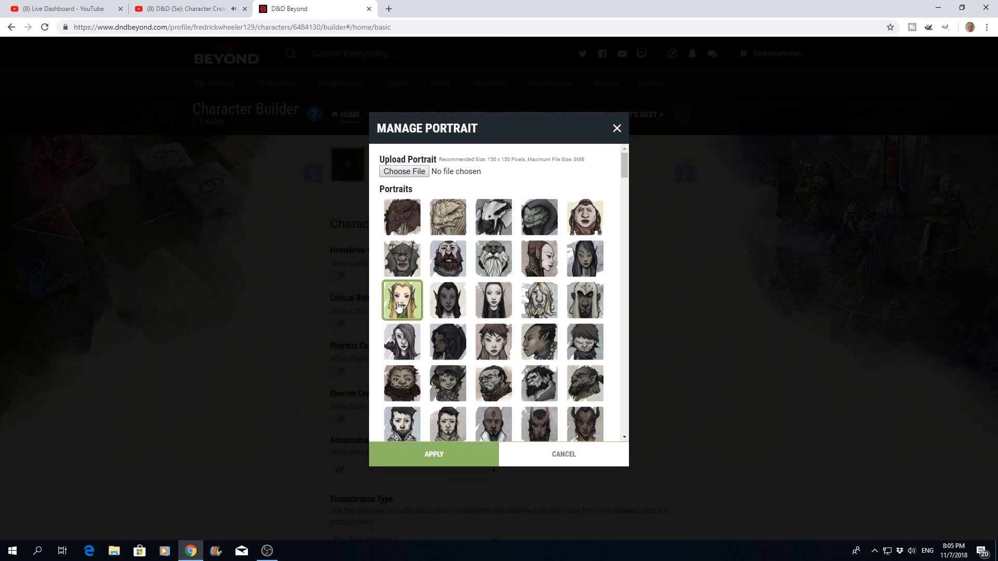
left_click(459, 459)
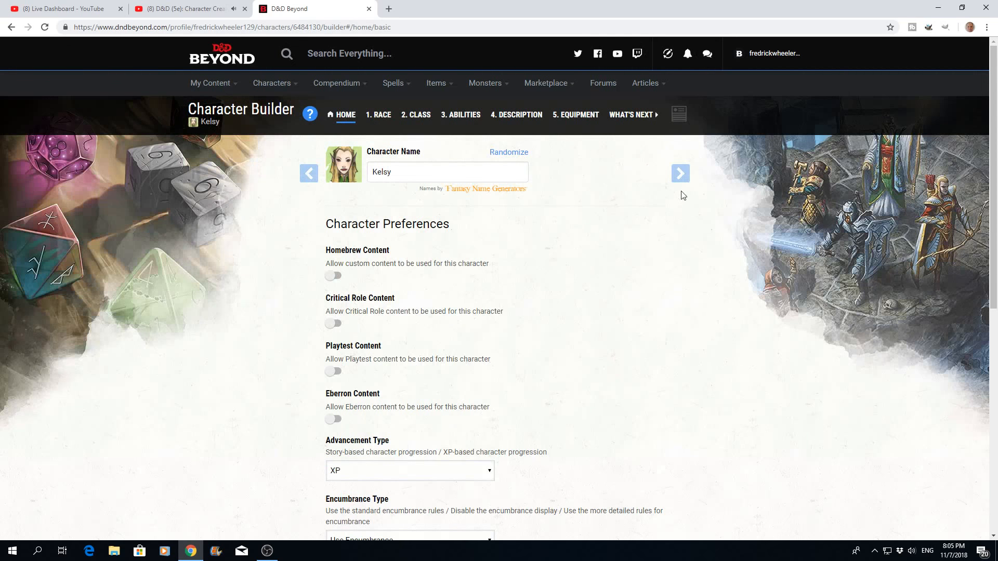
- Proceed to the race section and go through its guidance on choosing a race and racial traits to reach the race list
scroll(619, 269, "down", 6)
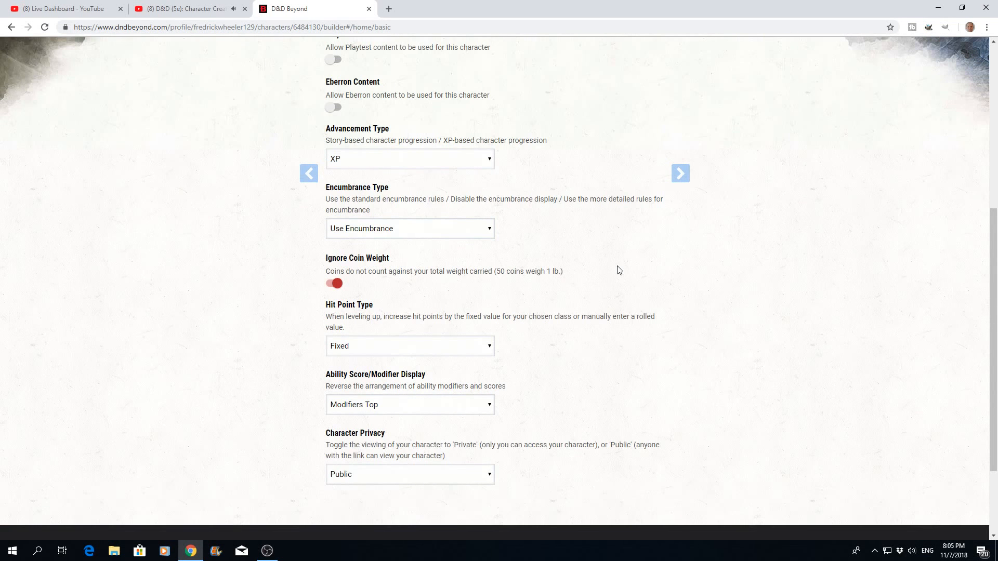
scroll(619, 270, "up", 6)
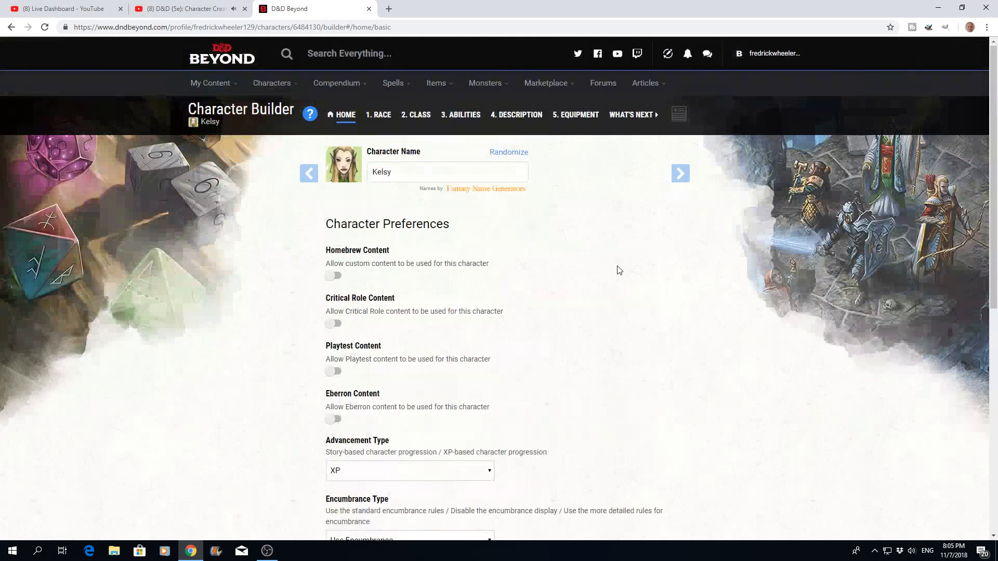
left_click(680, 176)
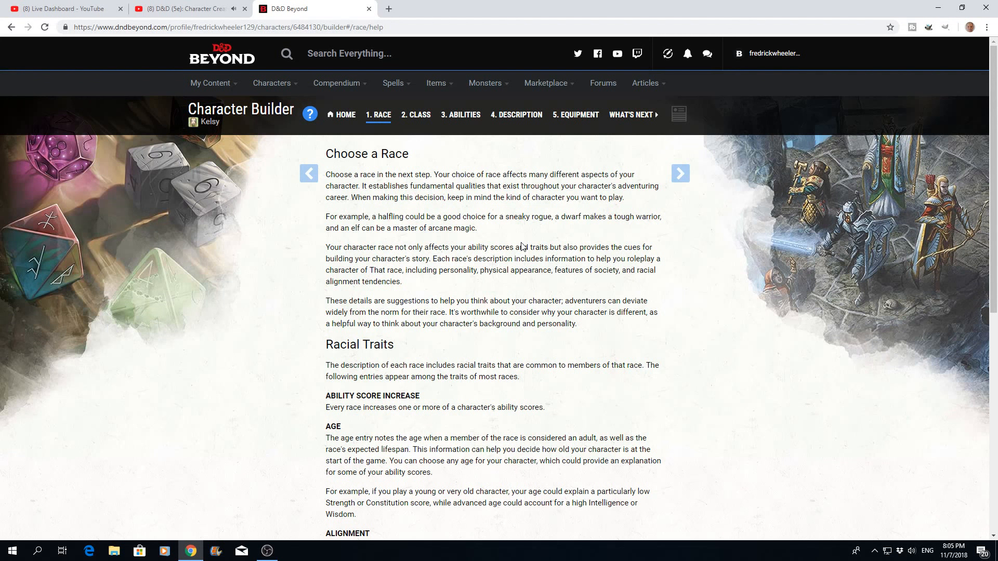
scroll(523, 247, "down", 1)
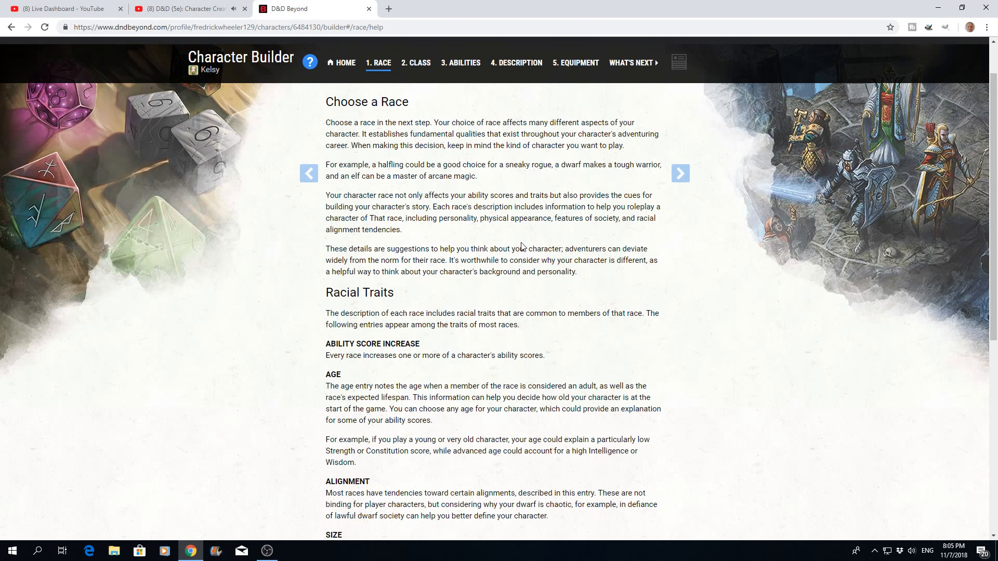
scroll(523, 247, "down", 2)
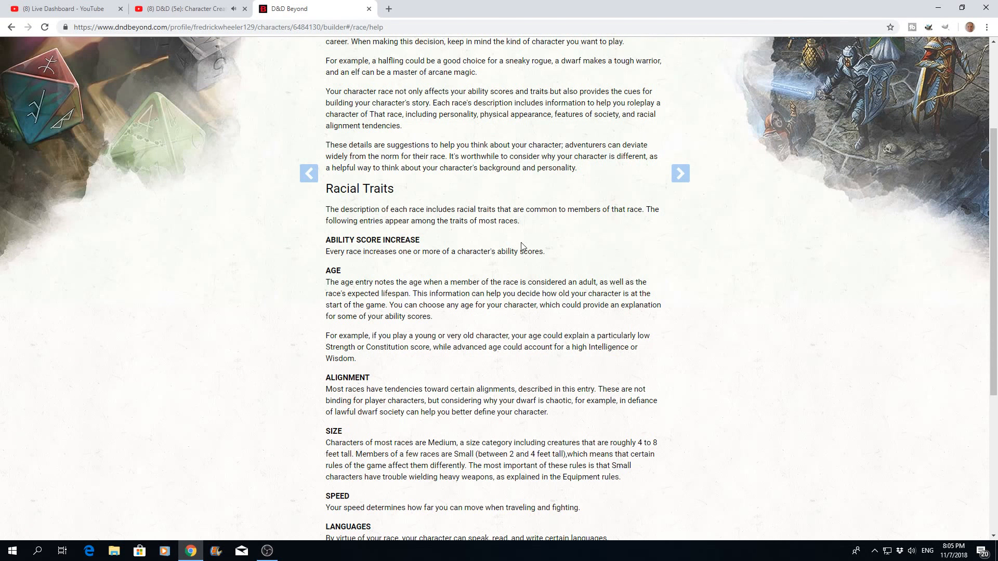
scroll(522, 247, "down", 2)
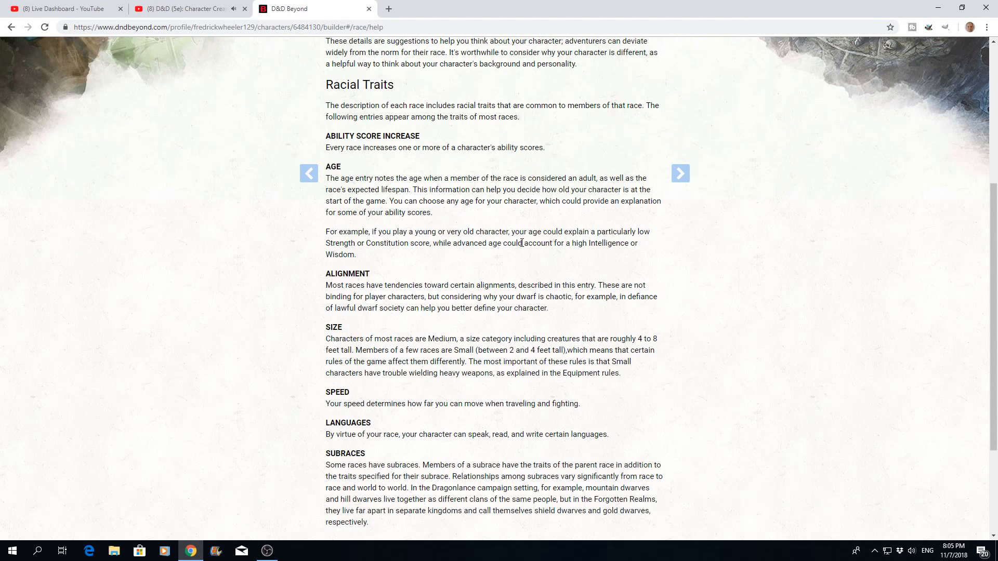
scroll(522, 243, "down", 2)
scroll(522, 243, "up", 2)
scroll(521, 243, "up", 4)
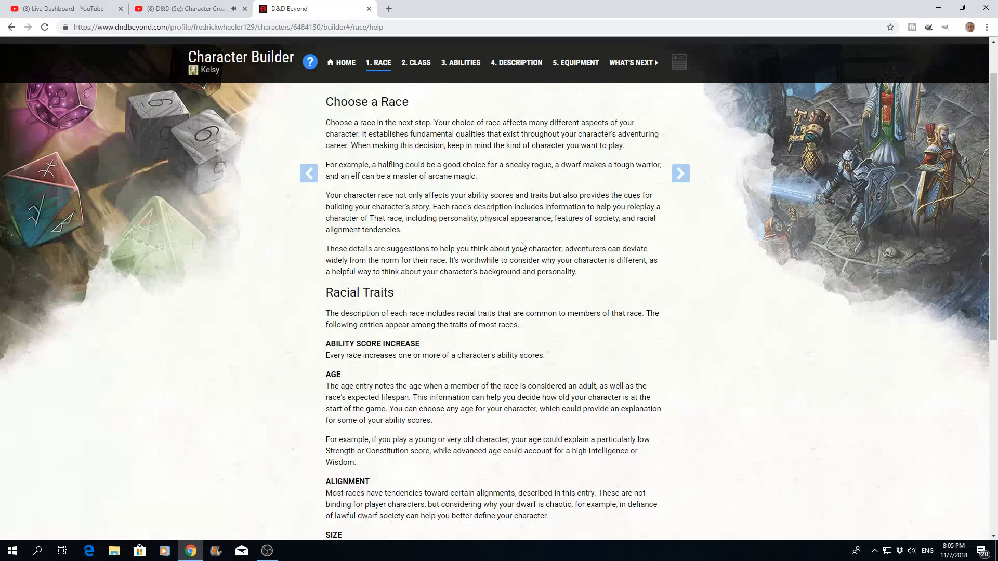
left_click(681, 177)
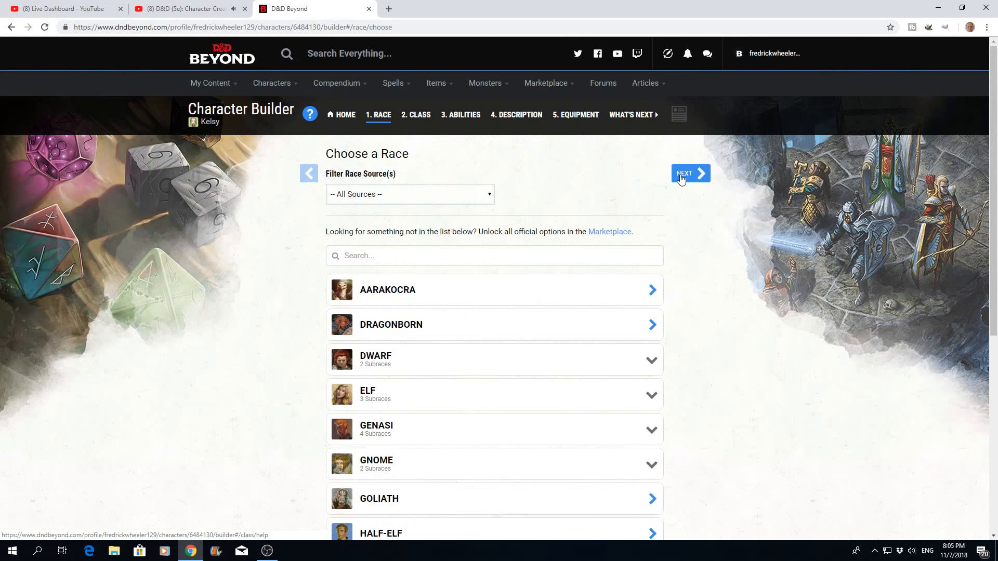
- Expand the Elf subraces in the race list and open the Wood Elf for confirmation
left_click(651, 398)
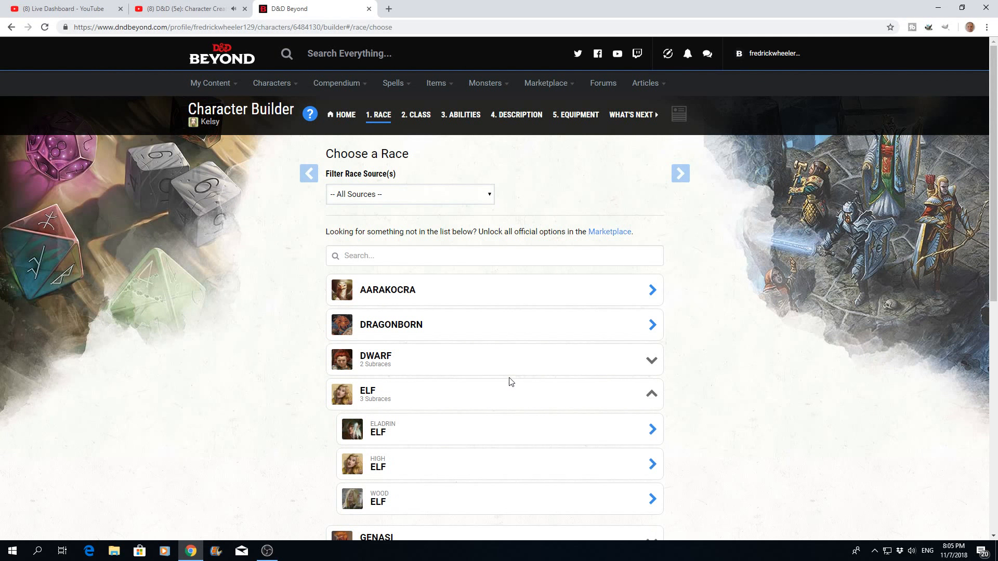
scroll(511, 382, "down", 1)
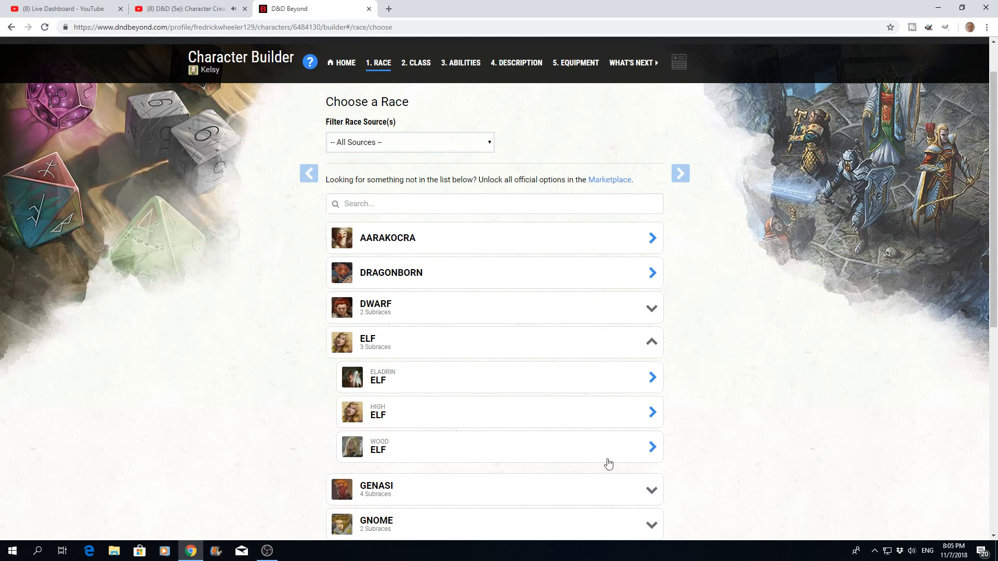
left_click(410, 457)
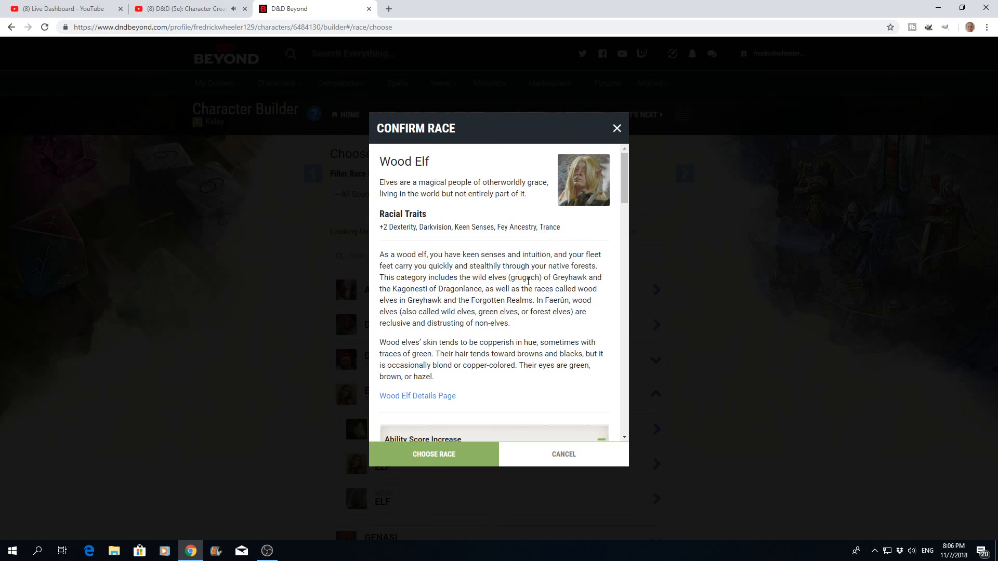
- Review the Wood Elf racial traits through to Mask of the Wild and choose Wood Elf as the character's race
scroll(481, 335, "down", 2)
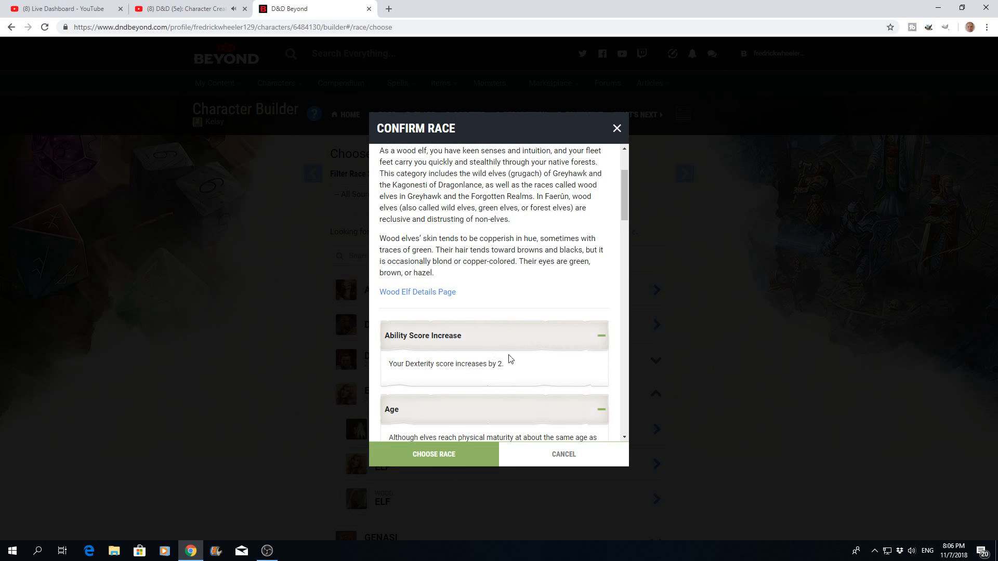
scroll(537, 356, "down", 1)
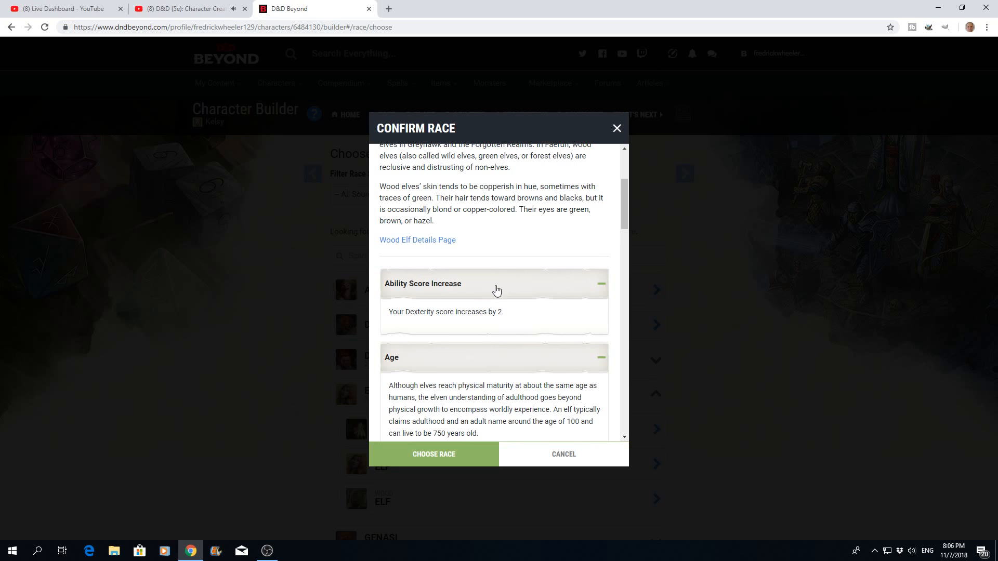
scroll(467, 316, "down", 3)
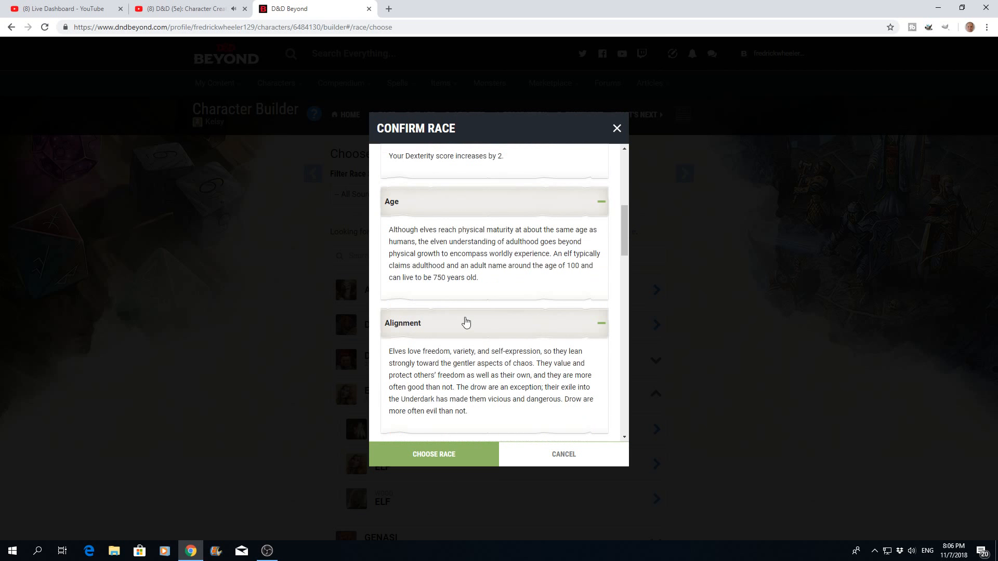
scroll(466, 321, "down", 3)
scroll(467, 322, "up", 3)
scroll(486, 326, "down", 2)
scroll(486, 327, "down", 2)
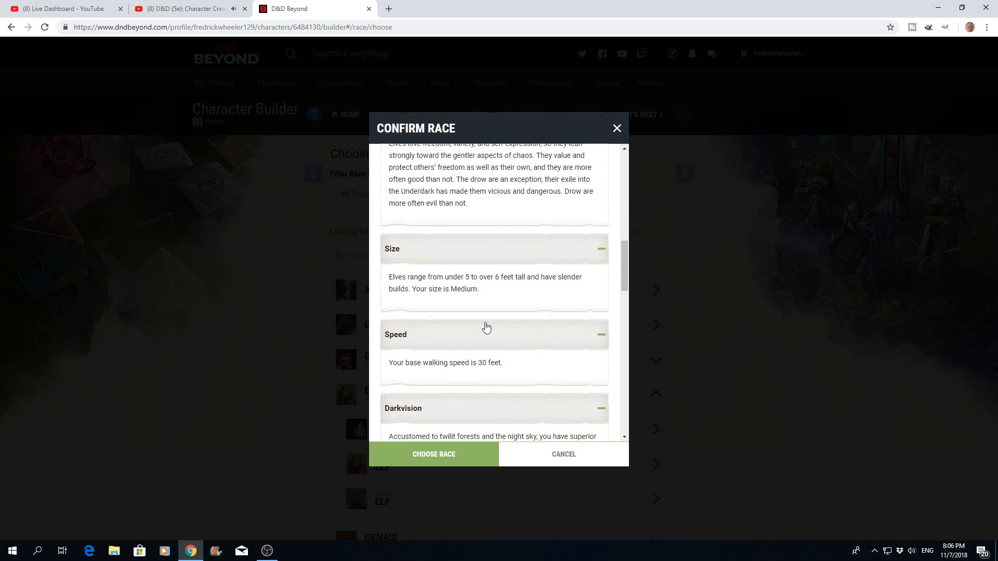
scroll(486, 327, "down", 6)
scroll(486, 327, "down", 5)
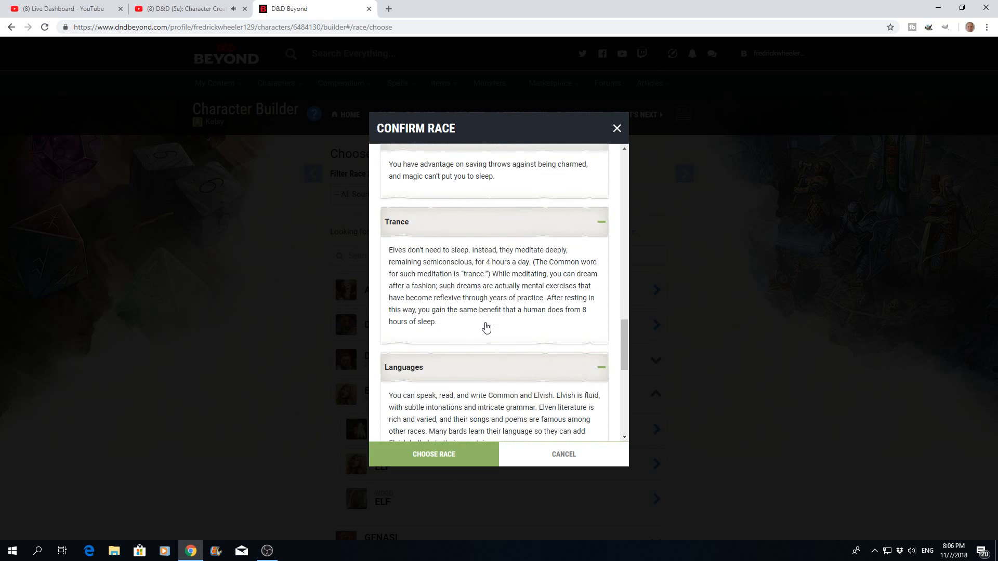
scroll(486, 327, "down", 3)
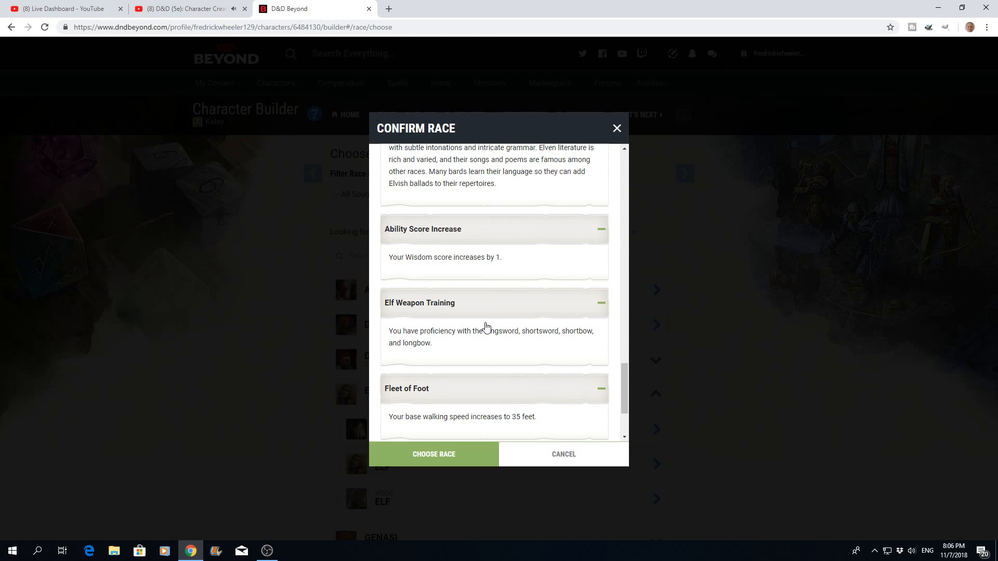
scroll(486, 326, "down", 2)
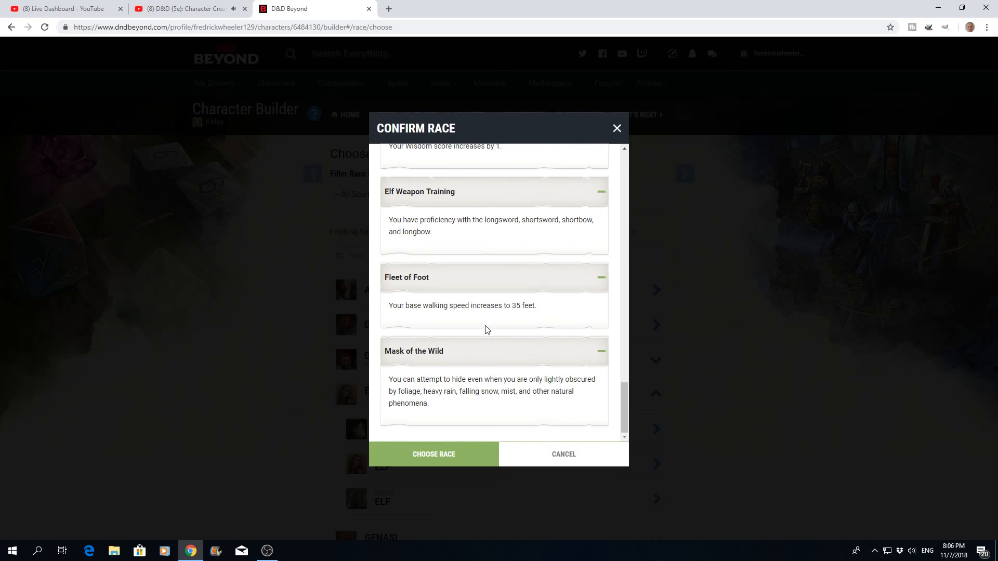
left_click(415, 462)
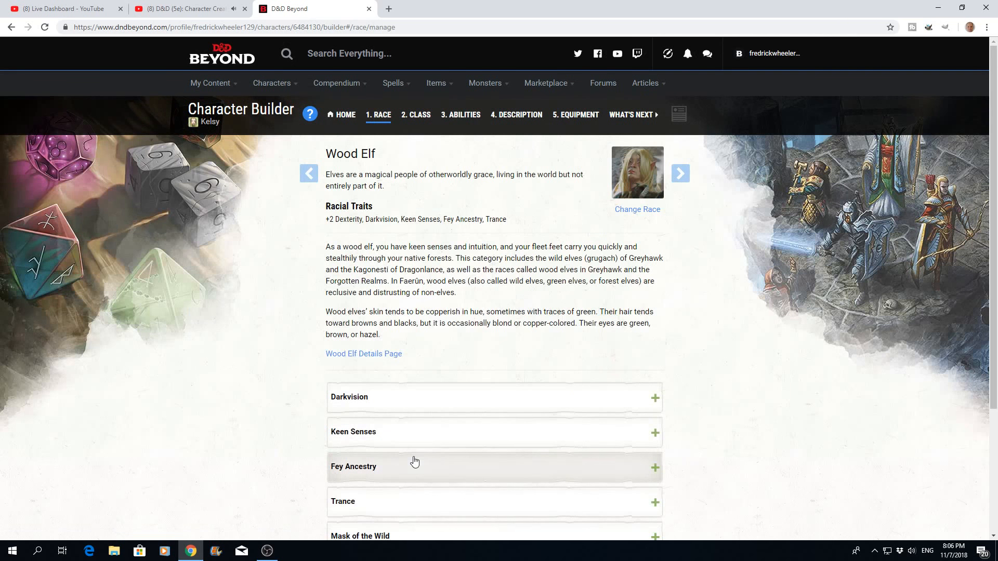
- Expand the Darkvision, Keen Senses, Fey Ancestry, Trance and Mask of the Wild traits of the Wood Elf to read their descriptions
scroll(529, 300, "down", 2)
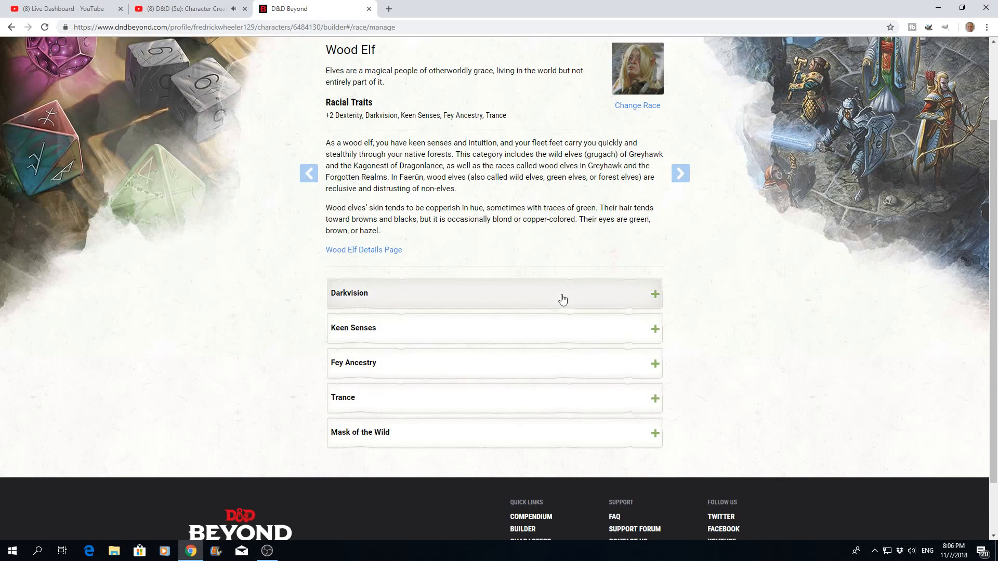
left_click(650, 295)
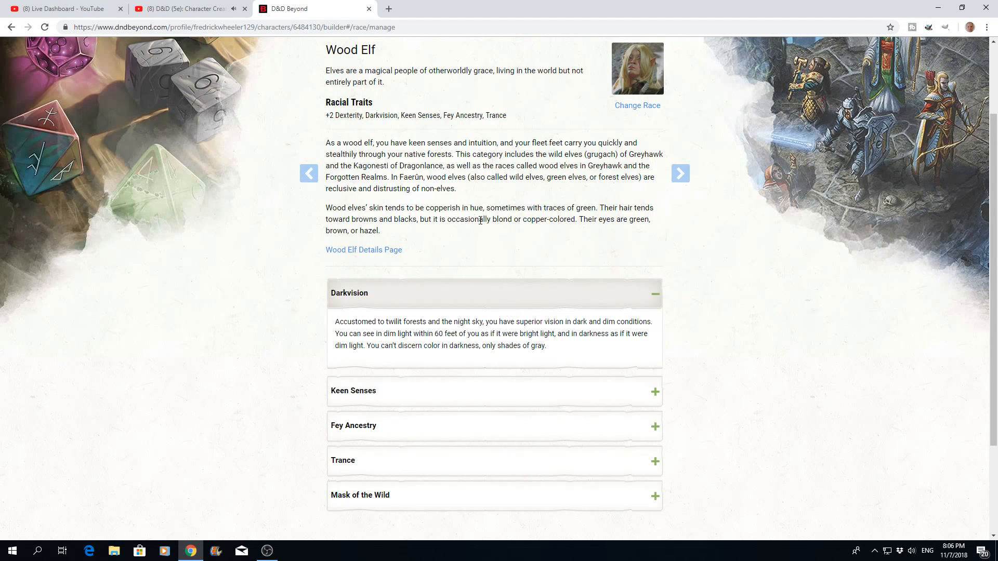
scroll(480, 221, "down", 2)
left_click(655, 290)
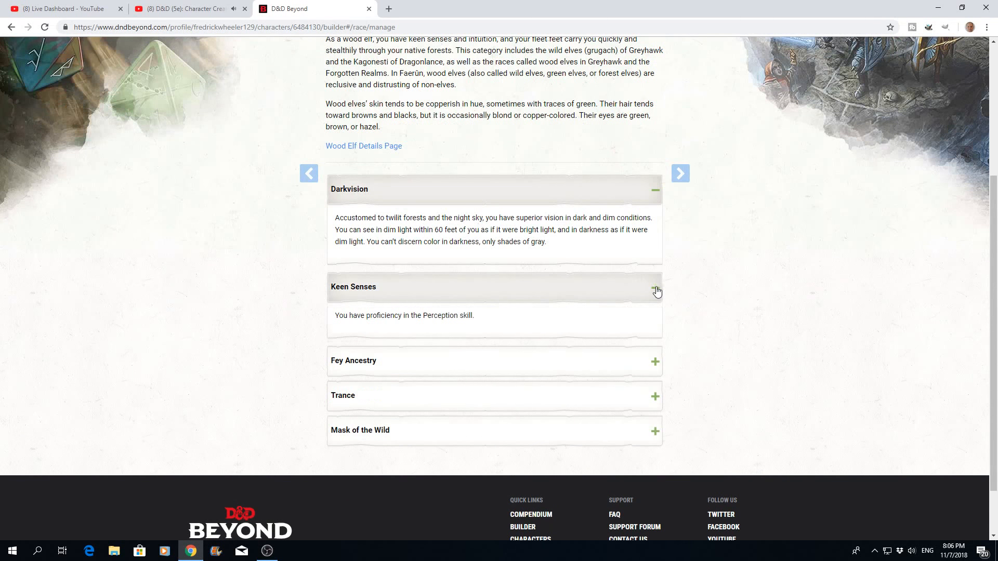
scroll(507, 242, "up", 3)
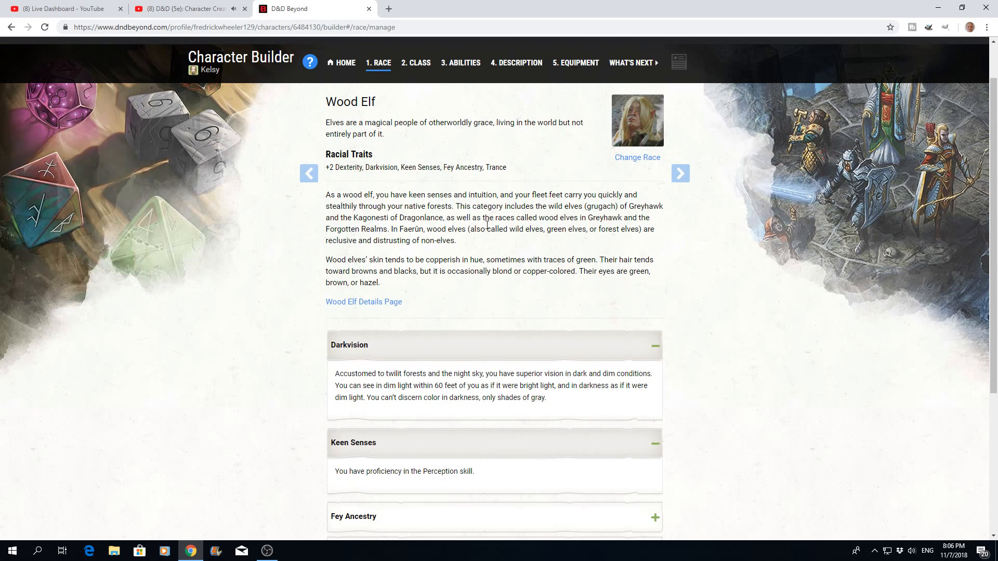
scroll(494, 261, "down", 3)
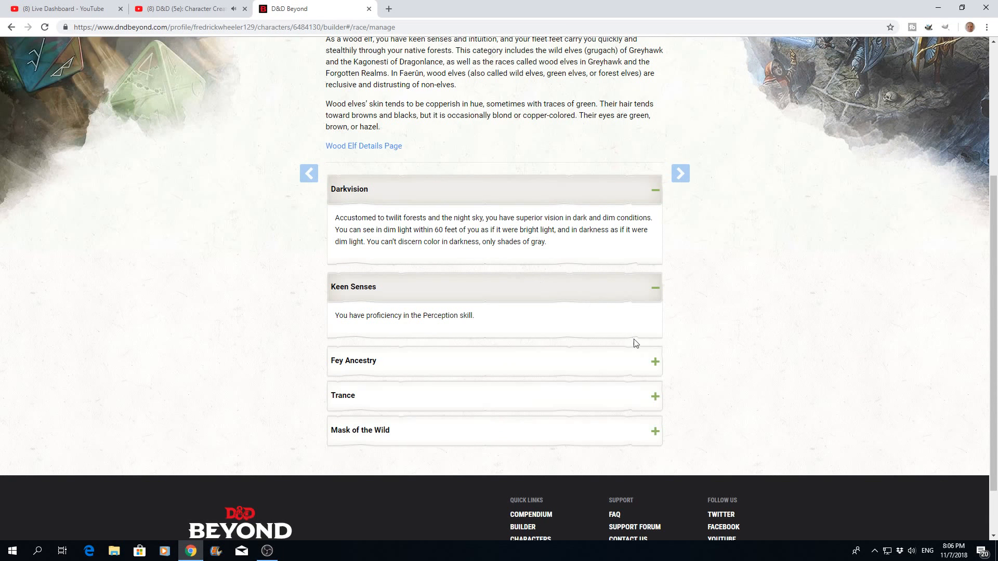
left_click(653, 362)
scroll(550, 331, "down", 2)
left_click(550, 332)
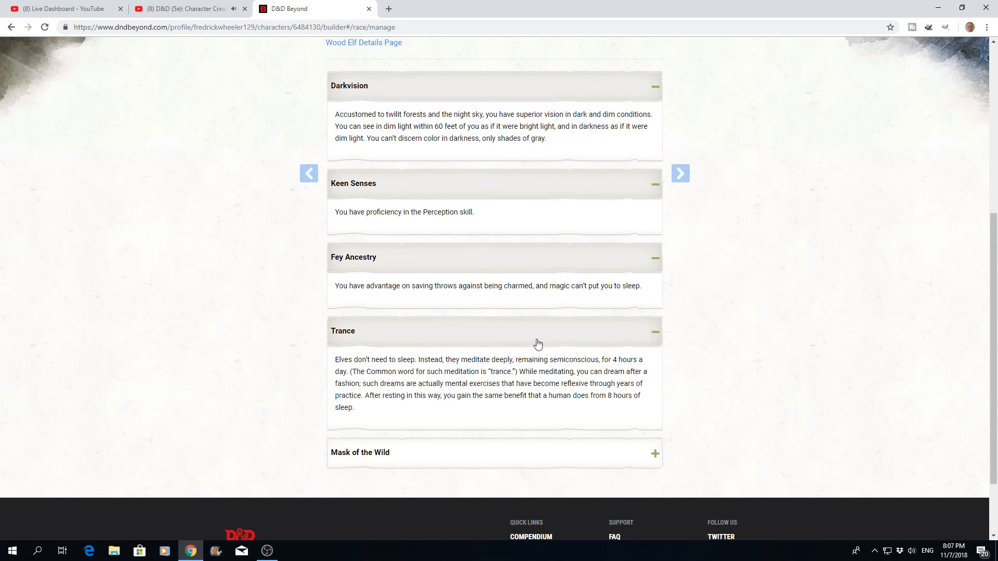
scroll(538, 345, "down", 1)
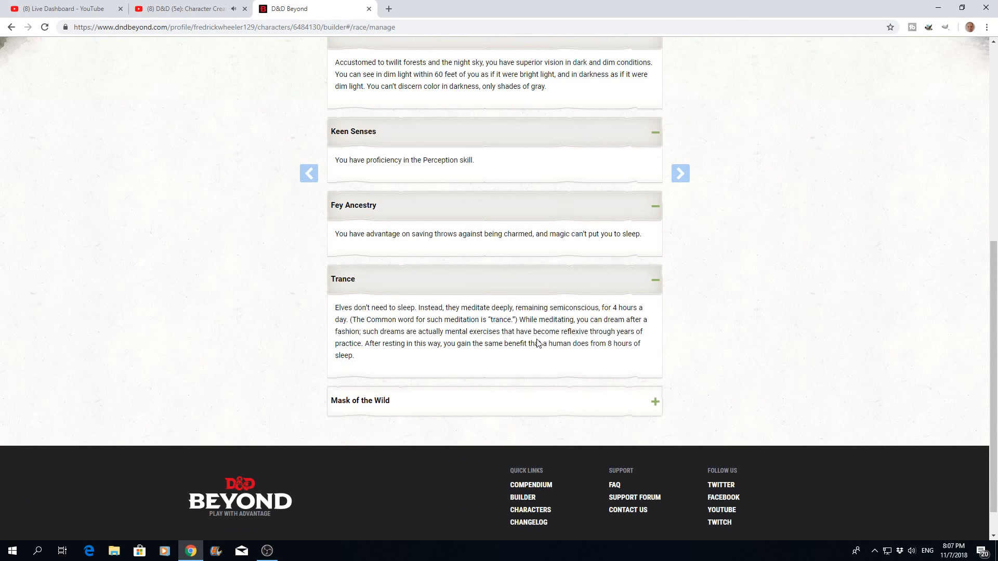
scroll(538, 344, "down", 1)
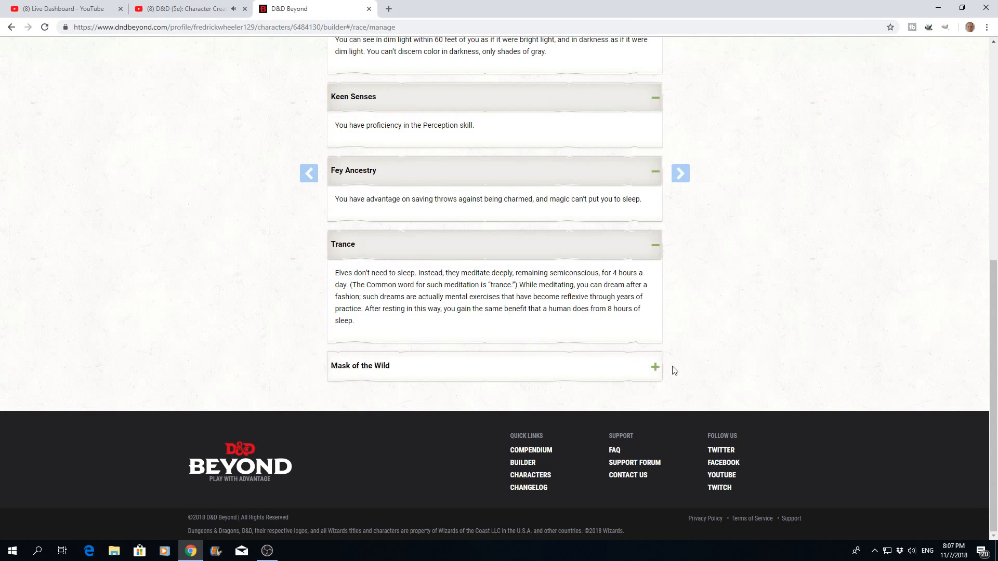
left_click(654, 368)
- Proceed to the class section and pass its guidance on classes and multiclassing to reach the class list
scroll(550, 338, "up", 8)
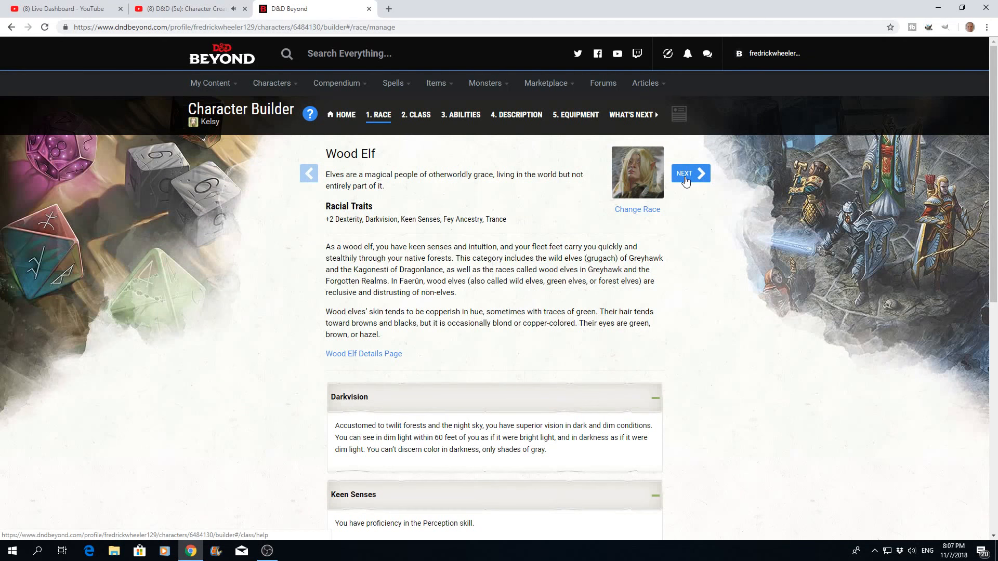
left_click(686, 181)
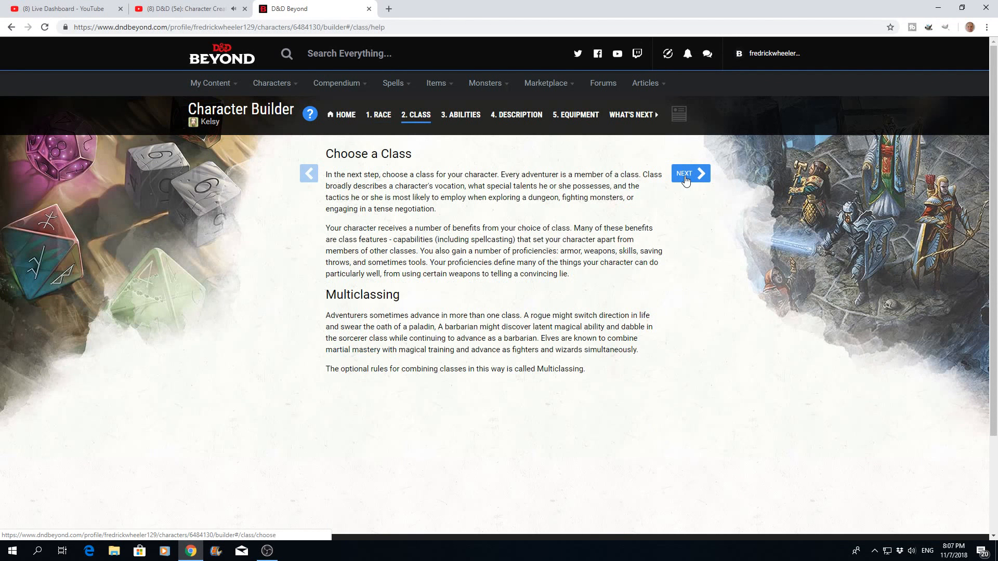
left_click(686, 180)
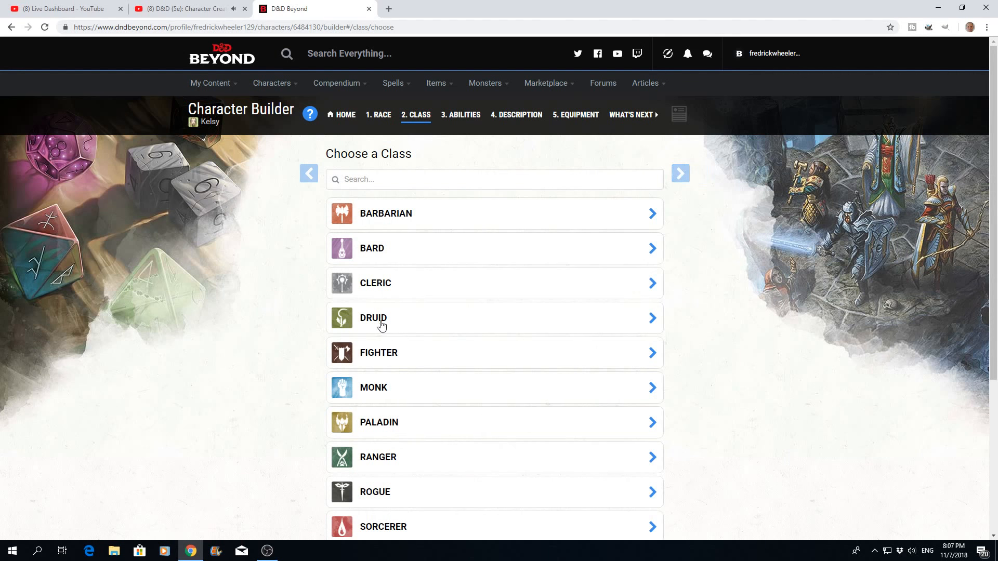
- Open the Druid class for confirmation and review its hit points and proficiencies
left_click(651, 319)
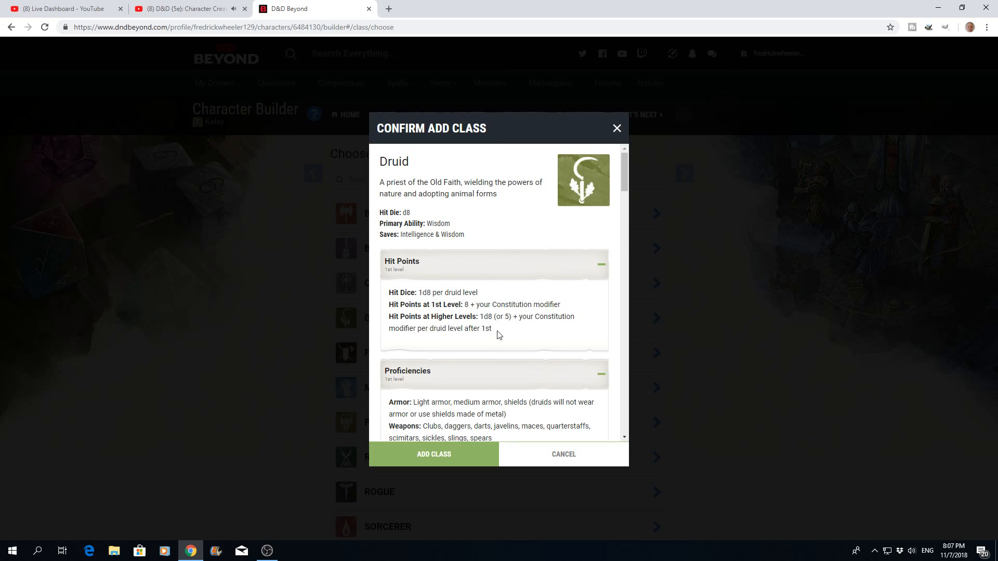
scroll(497, 335, "down", 2)
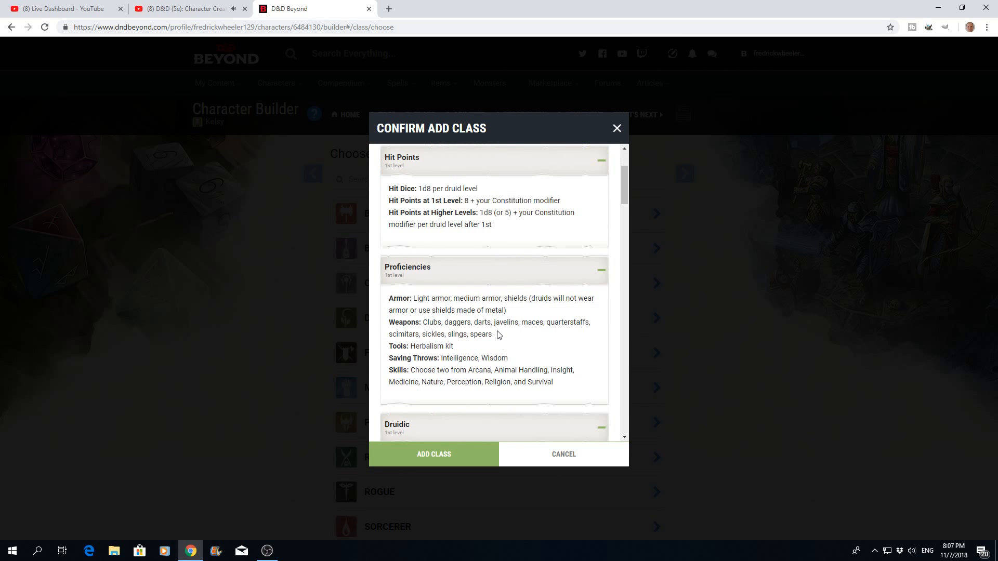
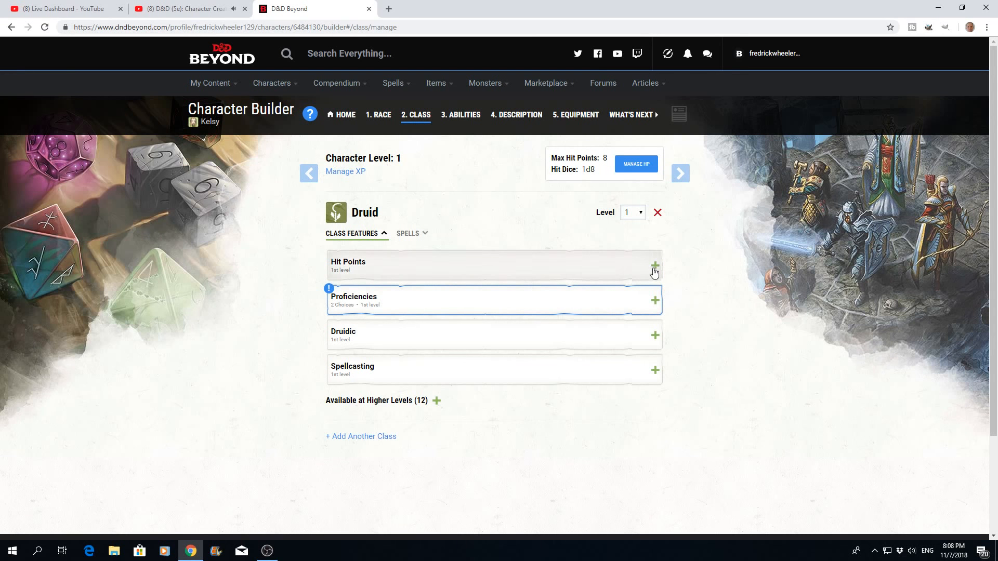
- Check the levels available for the Druid class and expand its Hit Points feature to read the details
left_click(641, 213)
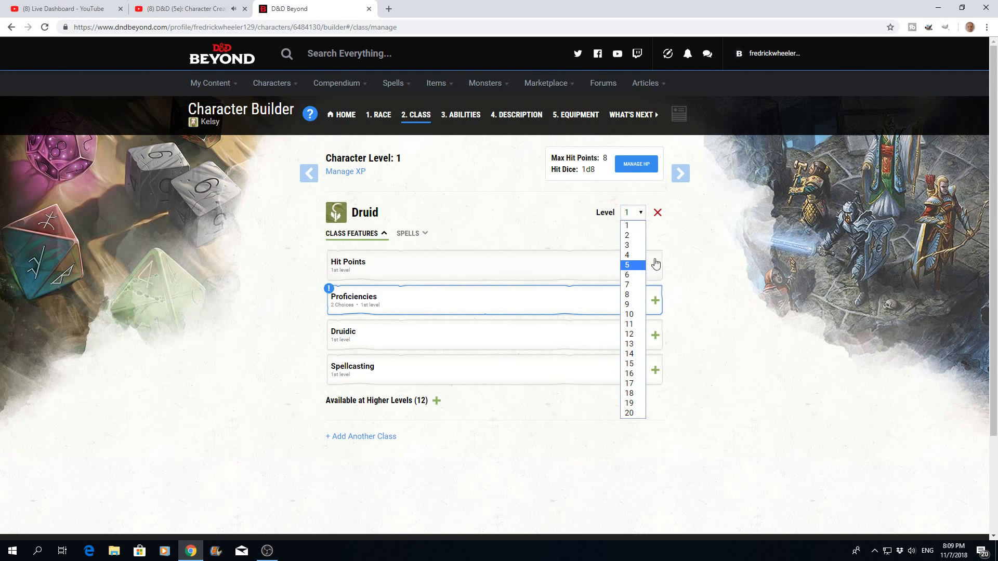
left_click(670, 242)
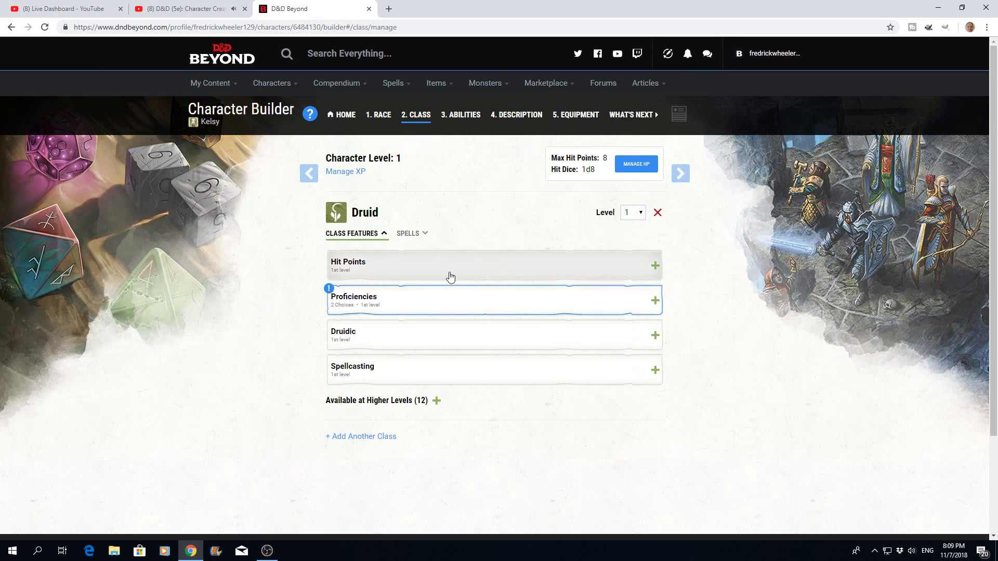
left_click(654, 269)
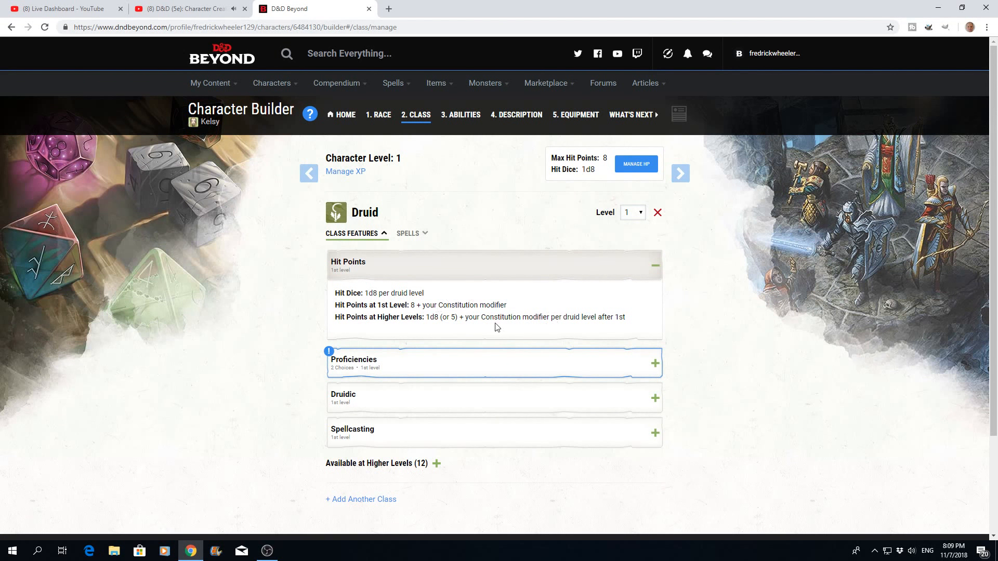
- Choose Nature and Animal Handling as the two Druid skills in the Proficiencies feature
scroll(498, 319, "down", 1)
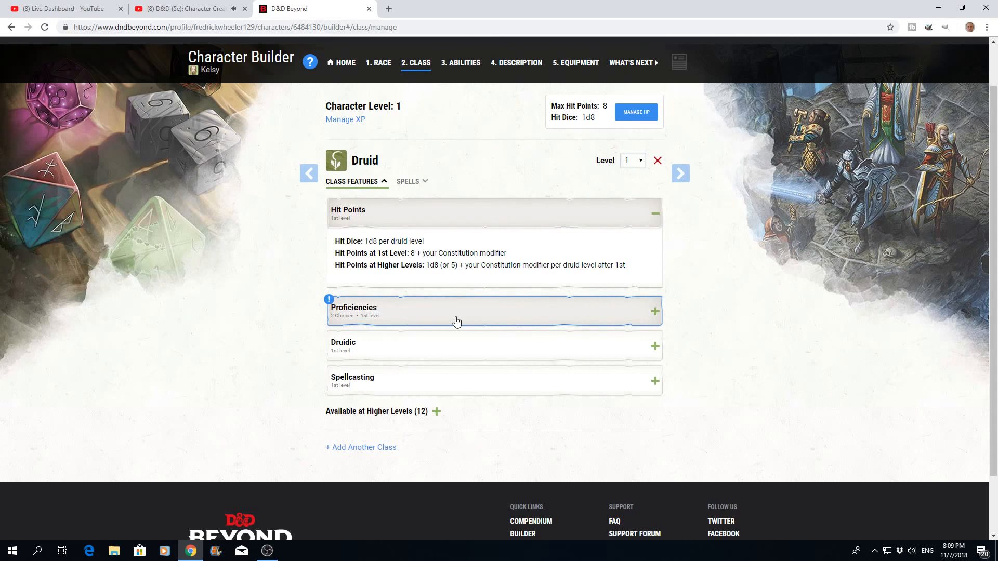
left_click(655, 315)
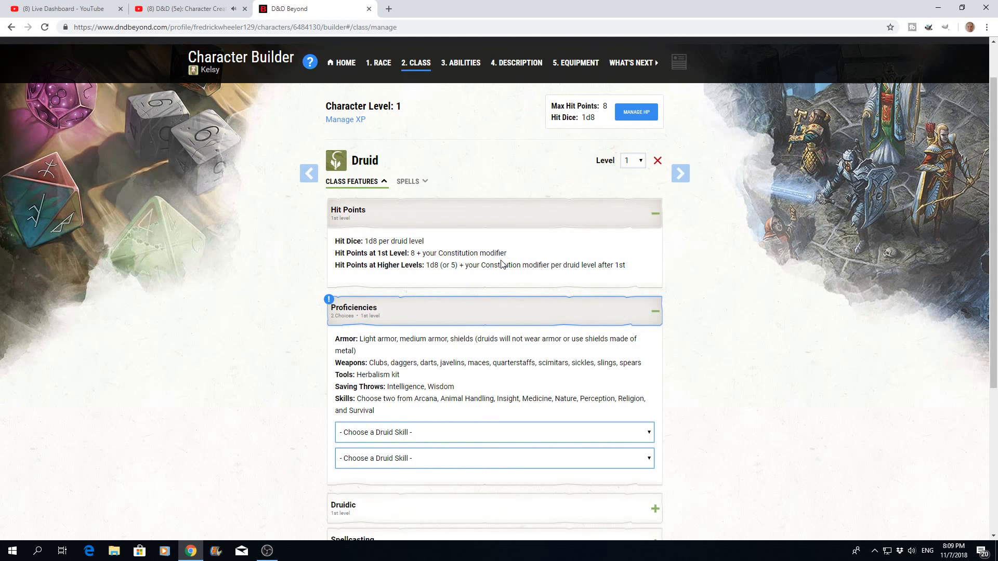
scroll(501, 264, "down", 3)
left_click(648, 278)
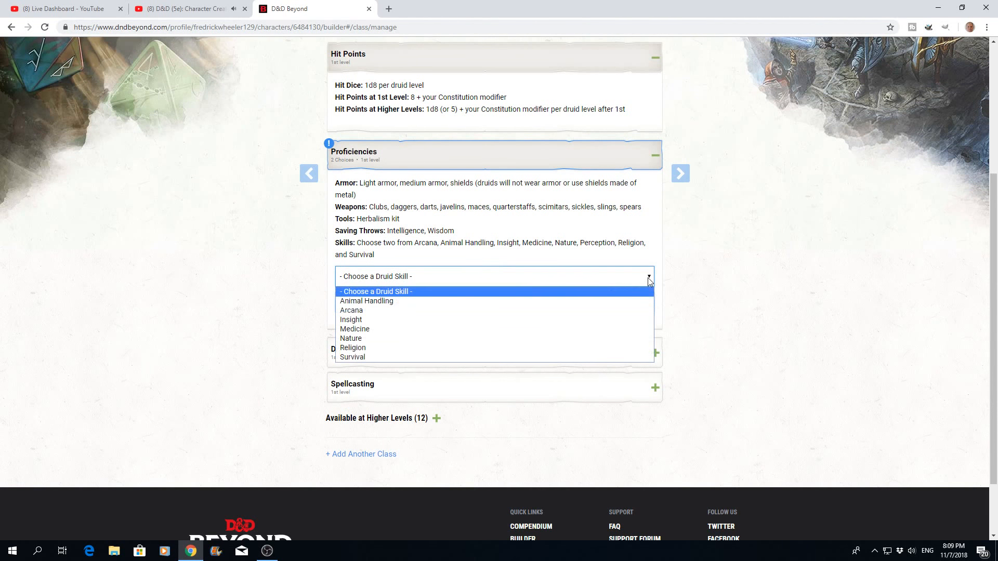
left_click(357, 339)
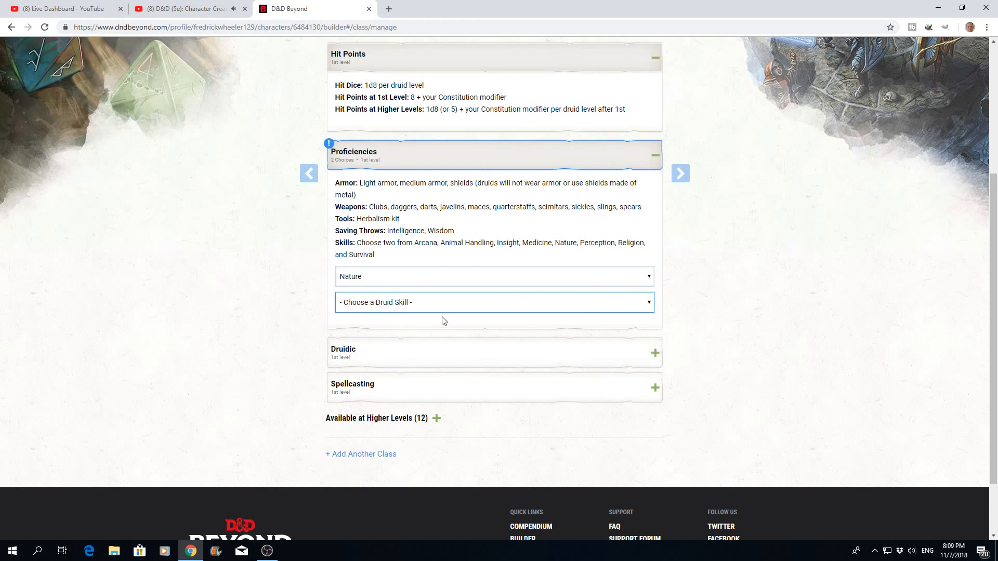
left_click(653, 303)
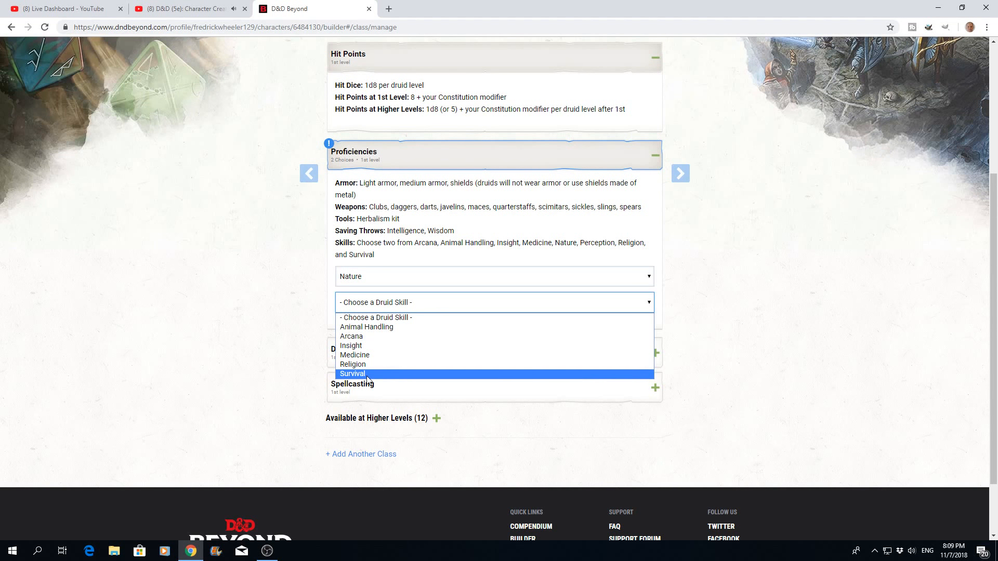
left_click(372, 327)
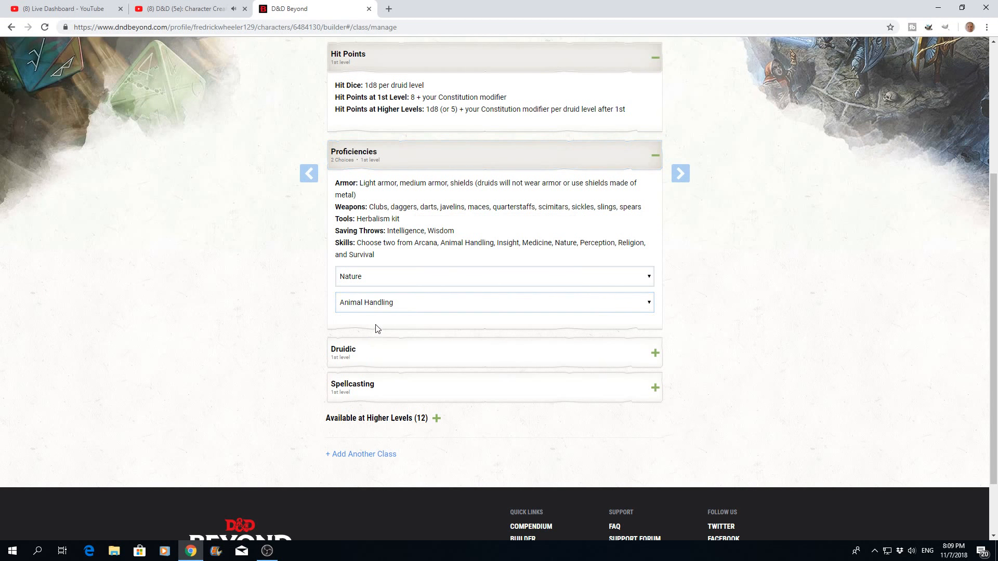
- Expand the Druidic and Spellcasting features and the list of features available at higher levels to review them
scroll(676, 312, "down", 3)
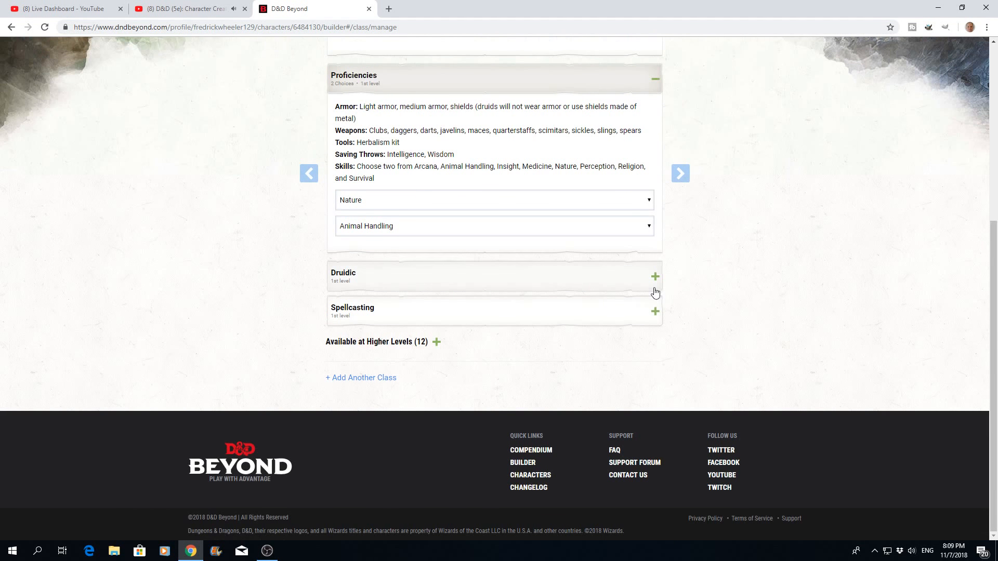
left_click(654, 285)
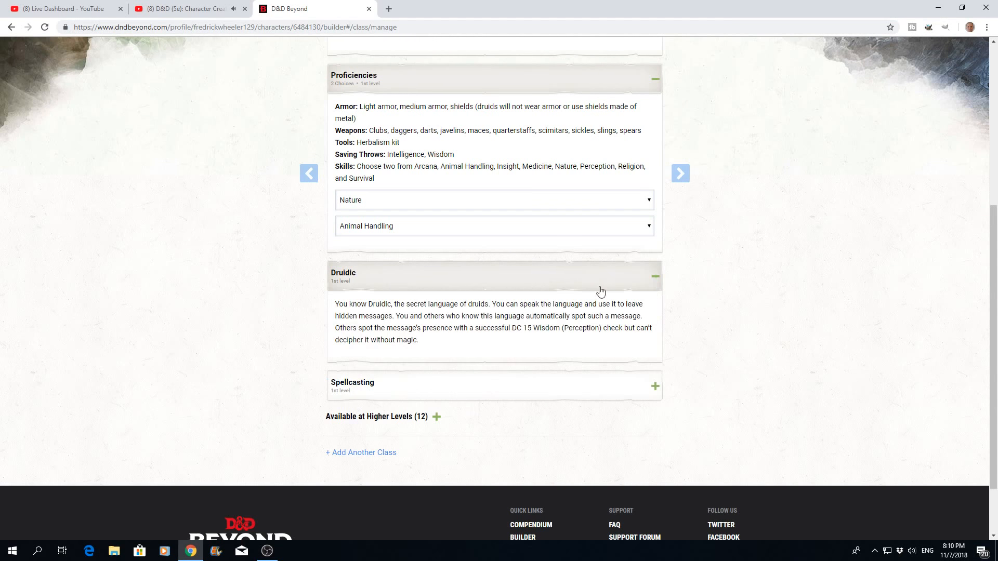
scroll(479, 333, "down", 1)
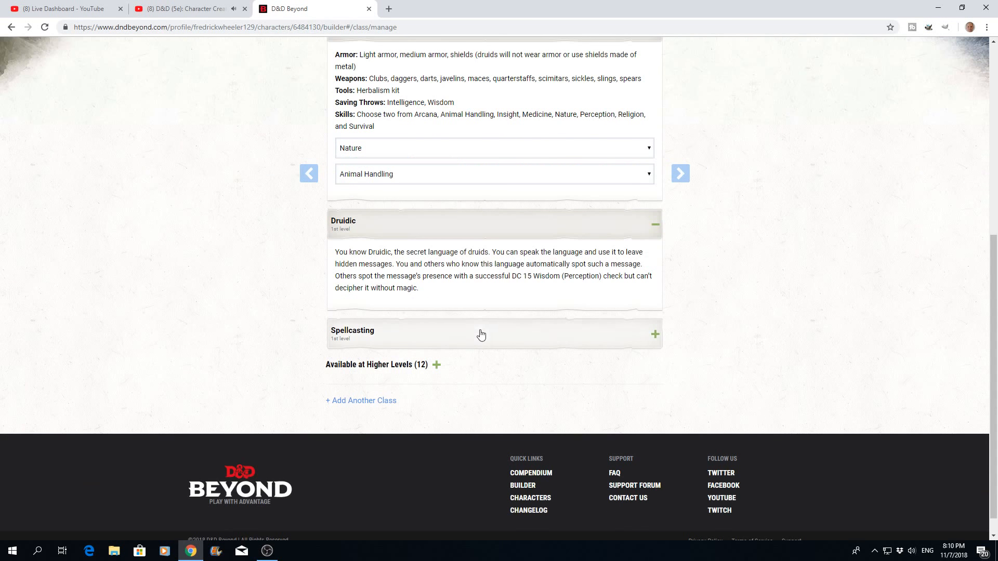
left_click(655, 337)
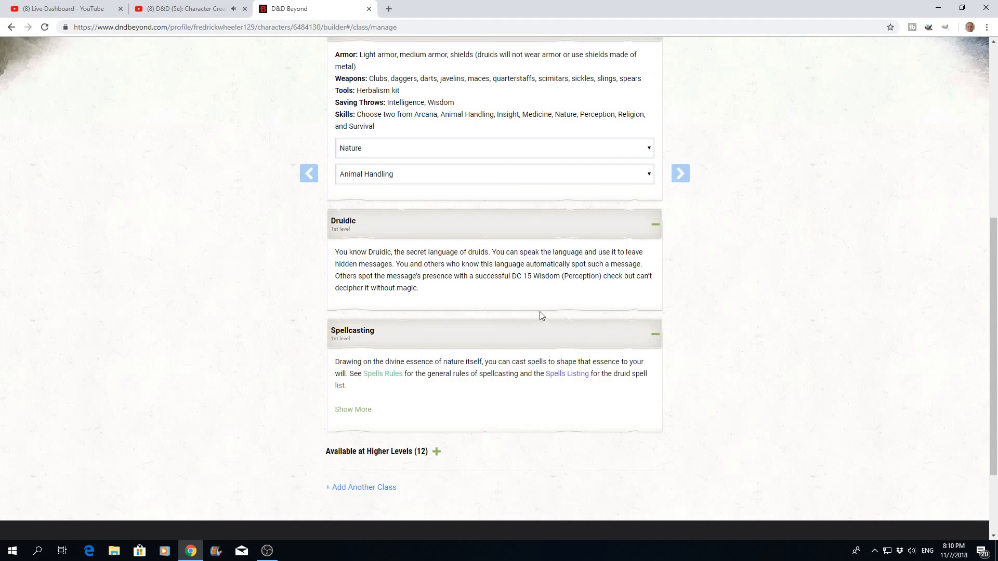
scroll(538, 312, "down", 2)
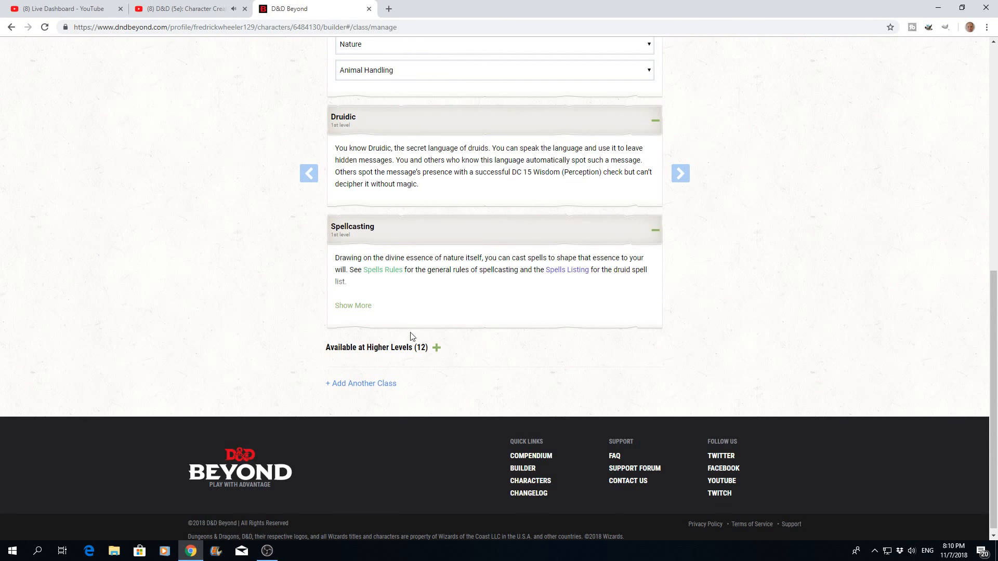
left_click(436, 352)
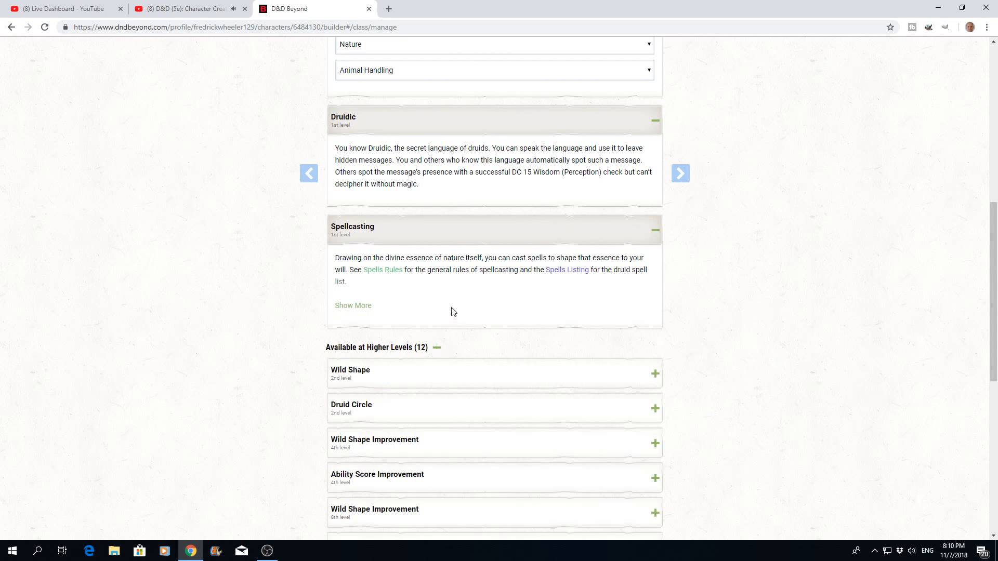
scroll(451, 313, "down", 8)
scroll(451, 312, "up", 5)
scroll(451, 313, "up", 12)
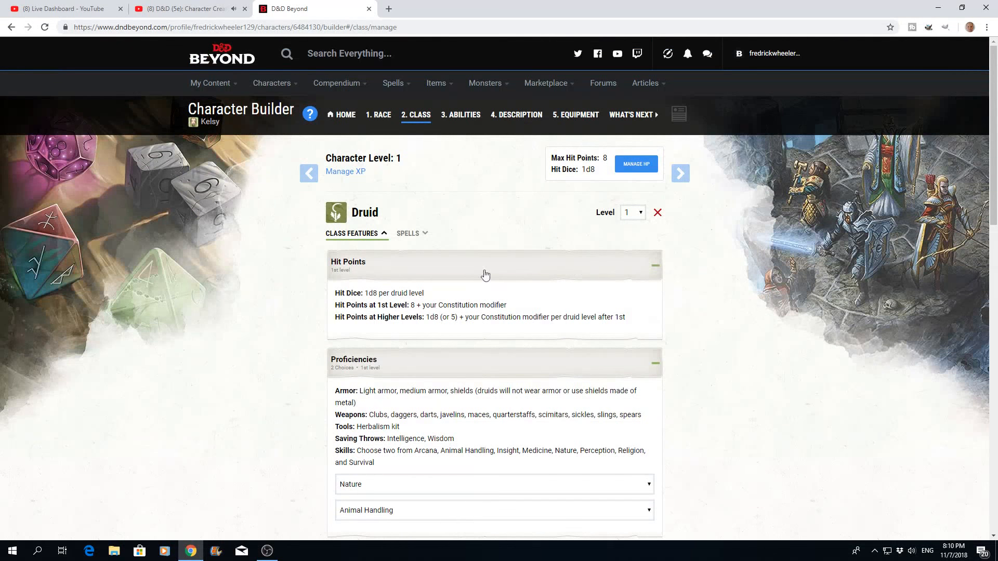
- Open the Druid's known spells and learn the Druidcraft cantrip
left_click(424, 235)
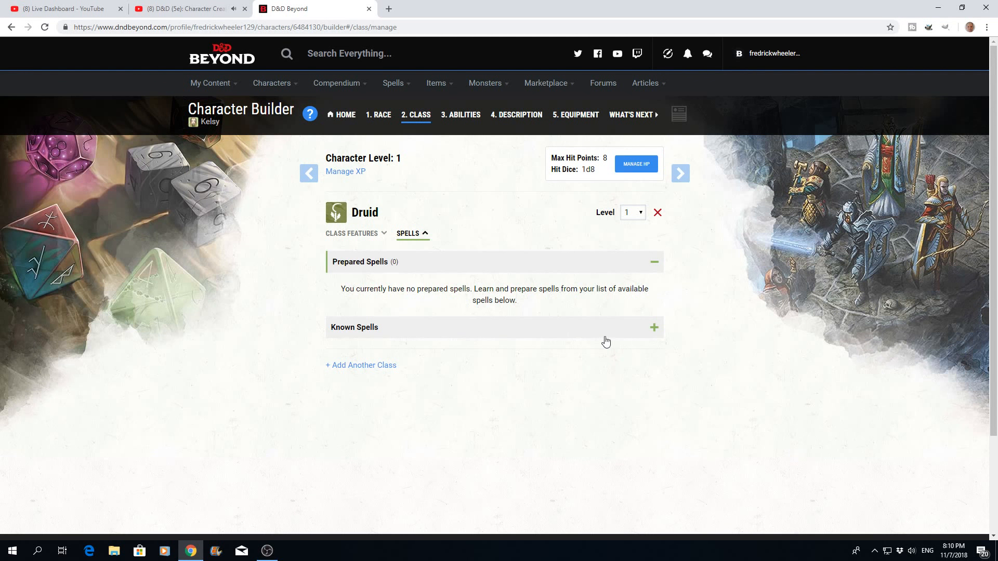
left_click(655, 329)
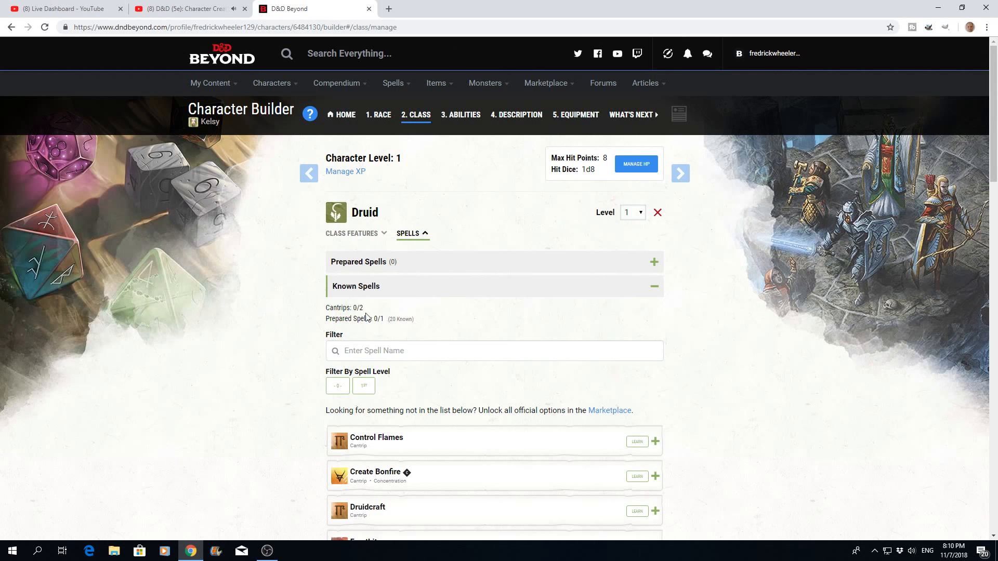
scroll(458, 327, "down", 2)
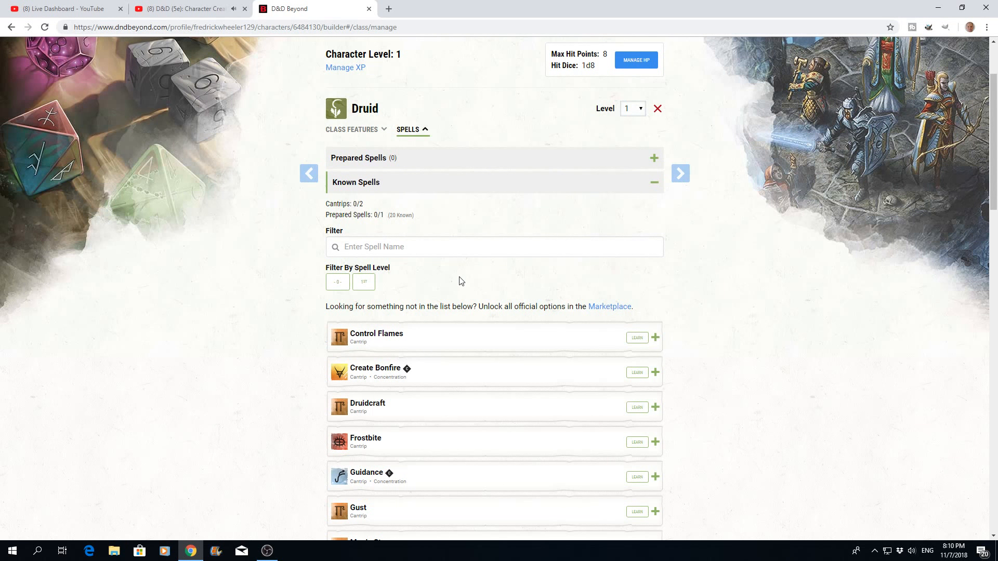
scroll(460, 280, "down", 3)
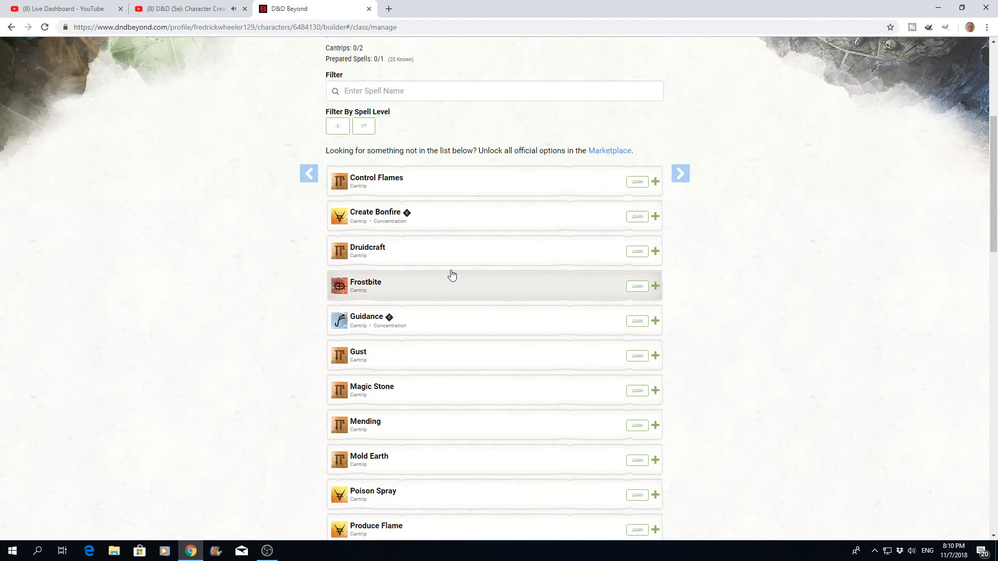
left_click(638, 252)
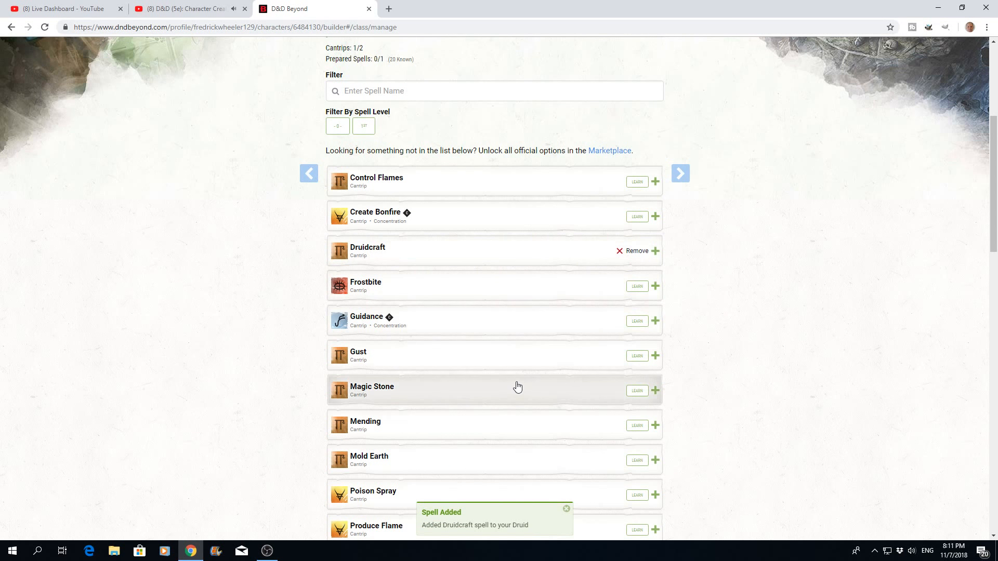
- Learn the Shillelagh cantrip and look over the 1st-level Druid spells
scroll(517, 384, "down", 2)
scroll(517, 385, "down", 4)
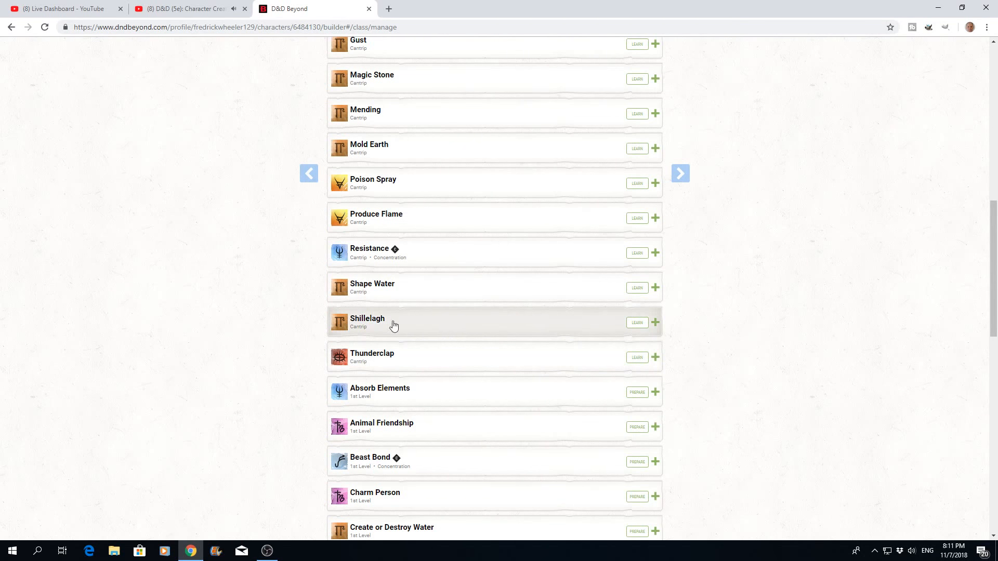
left_click(638, 323)
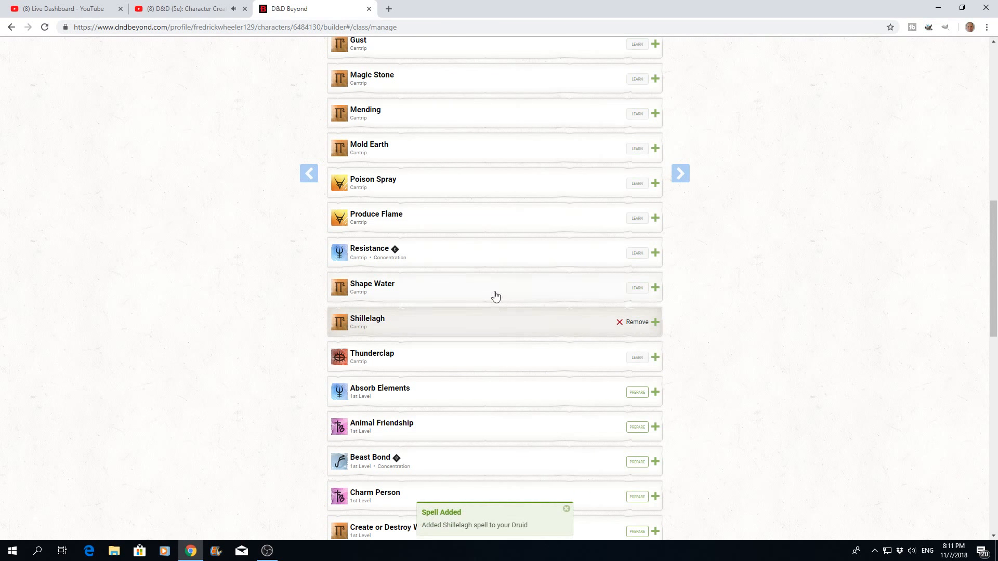
scroll(496, 295, "down", 6)
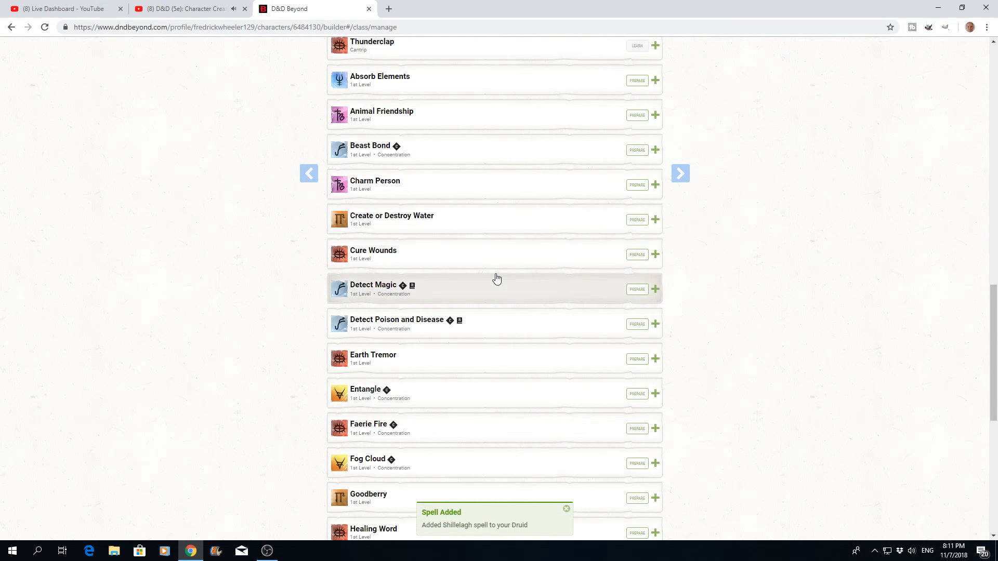
scroll(497, 279, "up", 14)
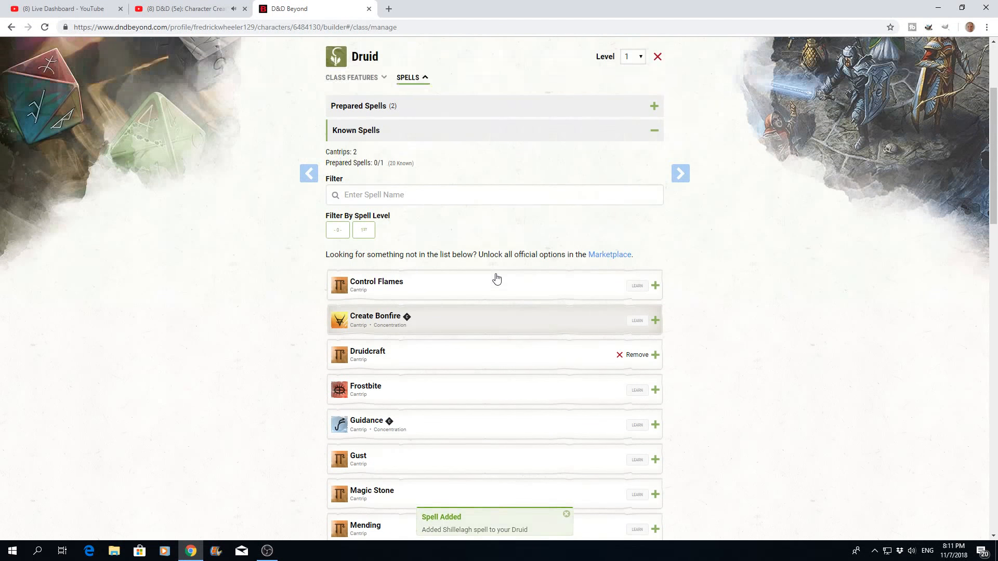
scroll(497, 279, "up", 3)
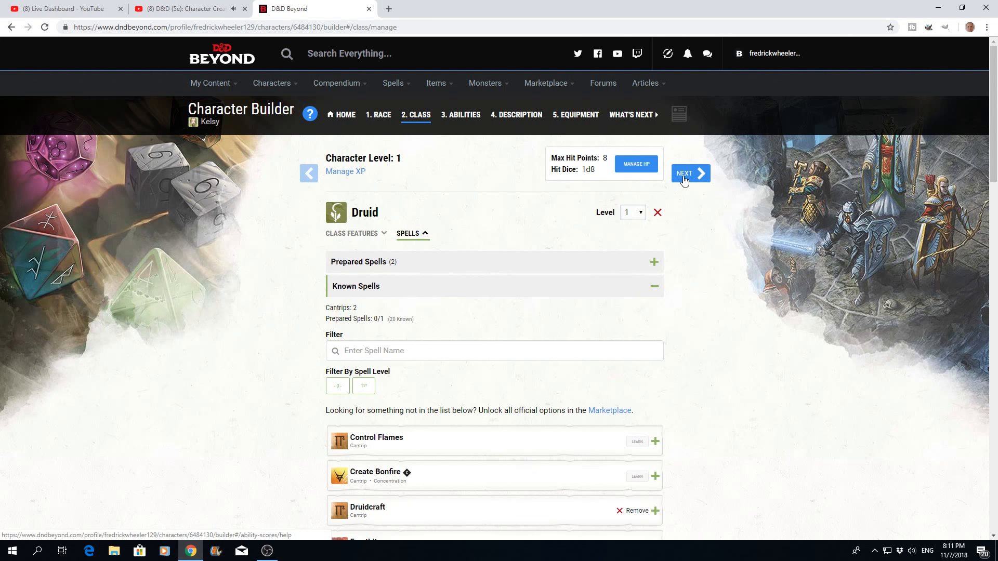
- Proceed past the ability score guidance and choose Point Buy as the generation method
left_click(684, 177)
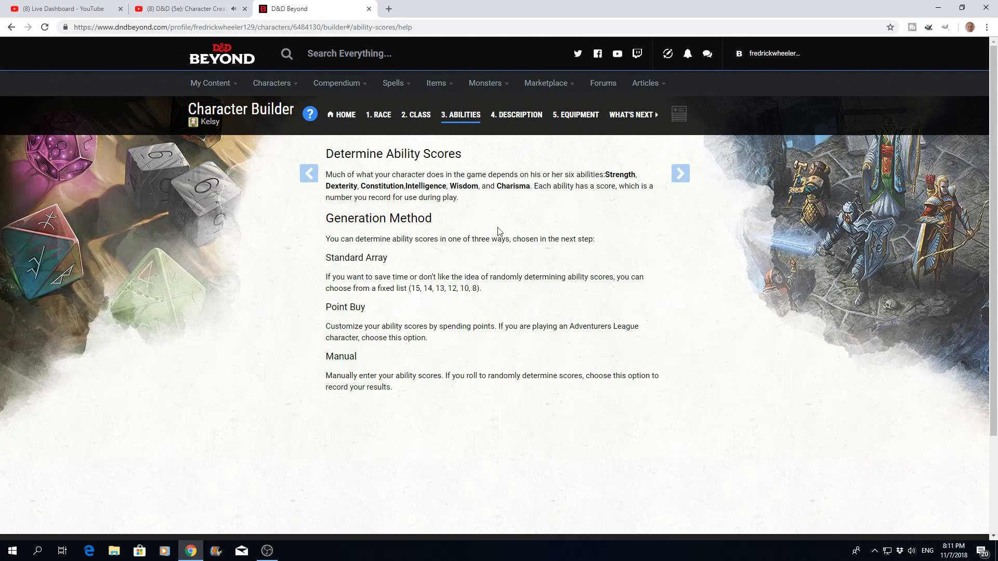
left_click(686, 177)
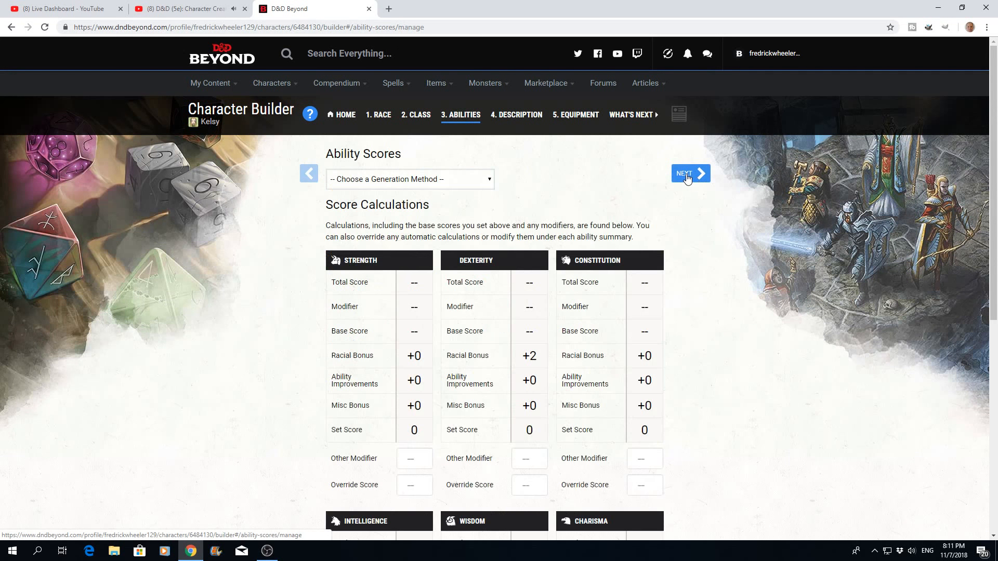
left_click(490, 182)
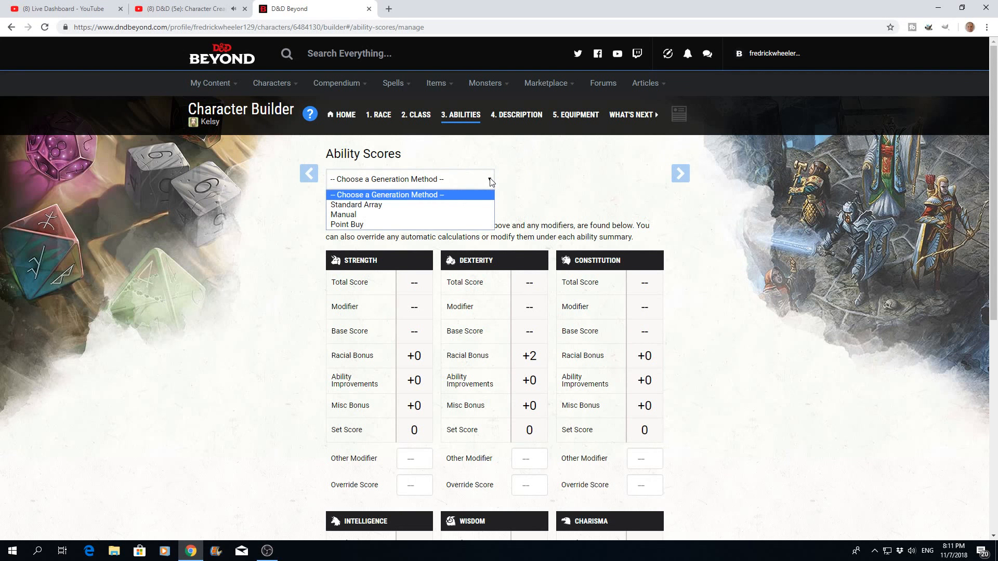
left_click(347, 224)
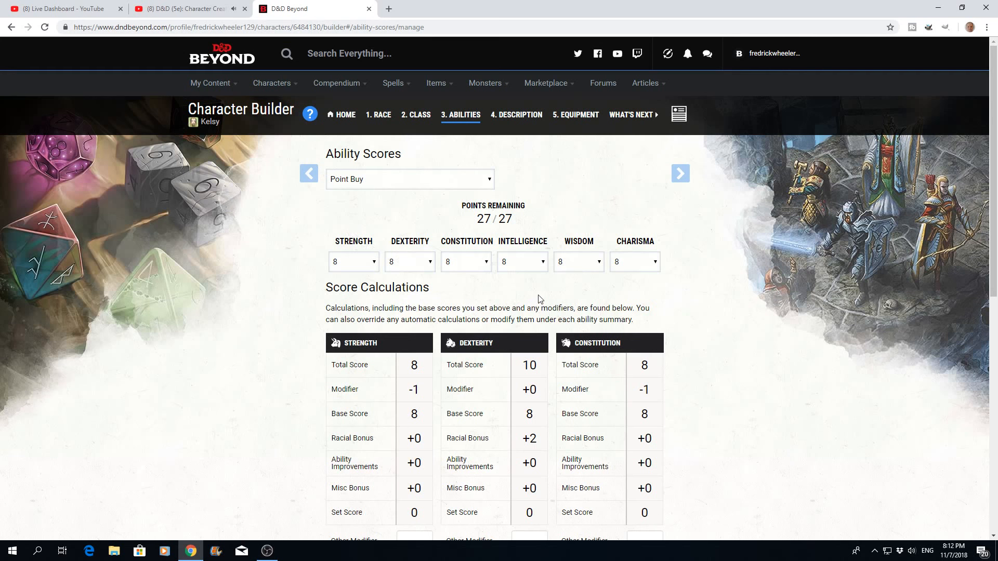
- Set the base Wisdom score to 15 and the base Constitution score to 14
left_click(600, 263)
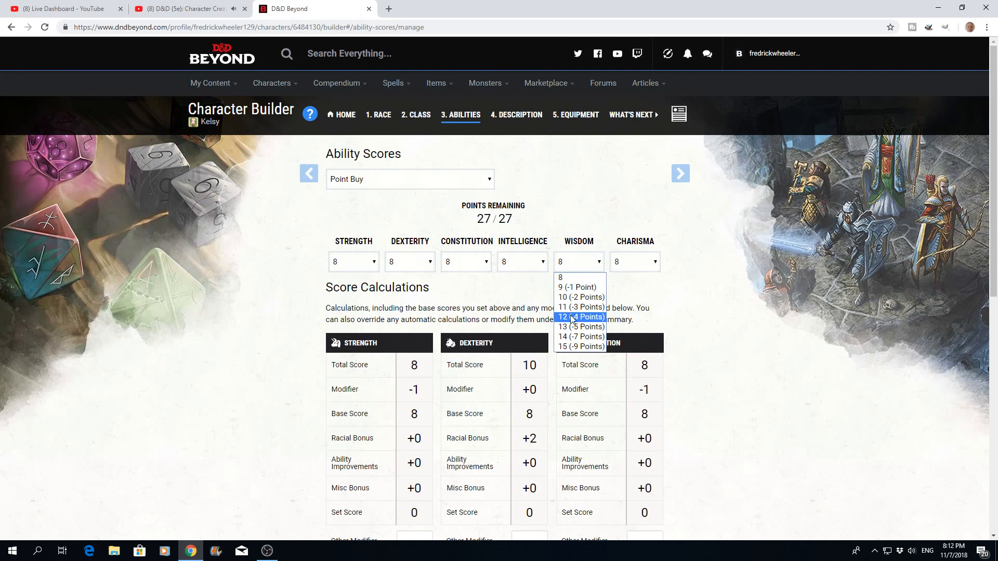
left_click(566, 347)
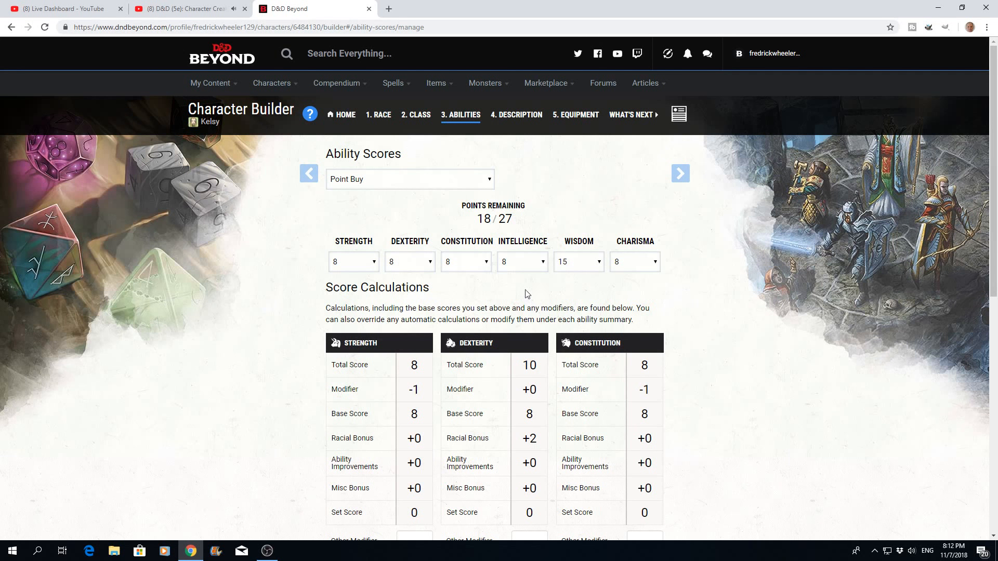
left_click(486, 264)
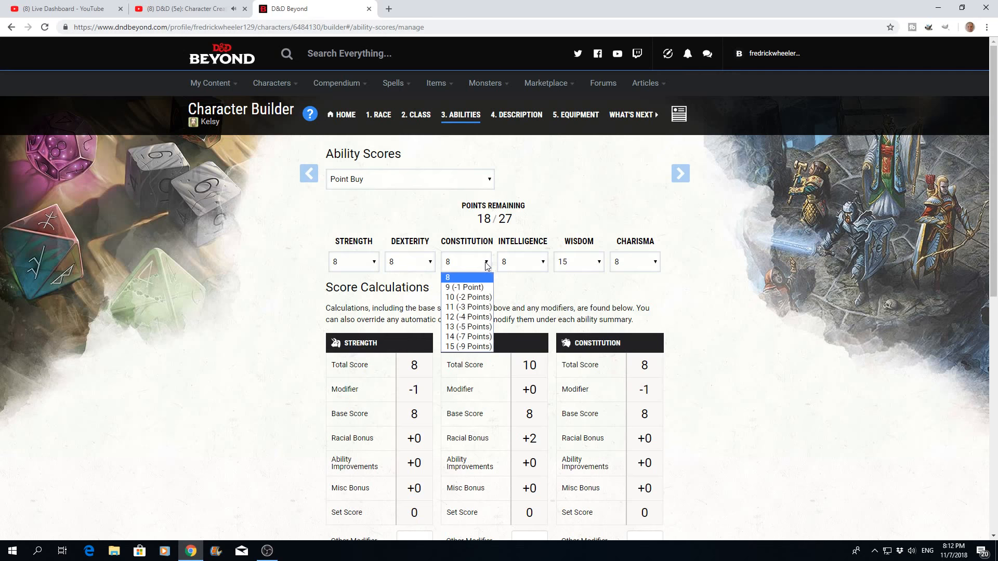
left_click(460, 337)
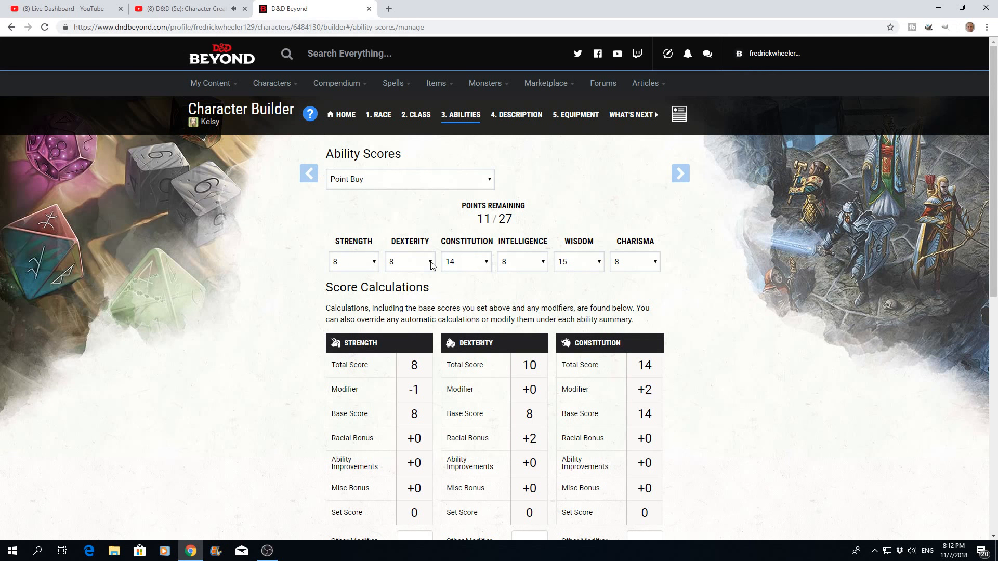
- Set the base Dexterity score to 12 and the base Strength score to 10
left_click(431, 264)
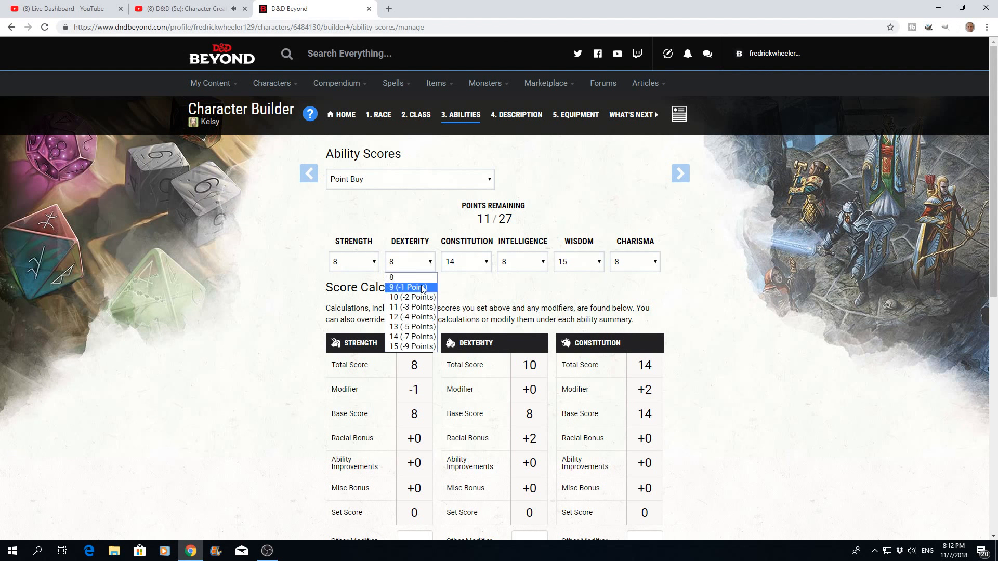
left_click(402, 317)
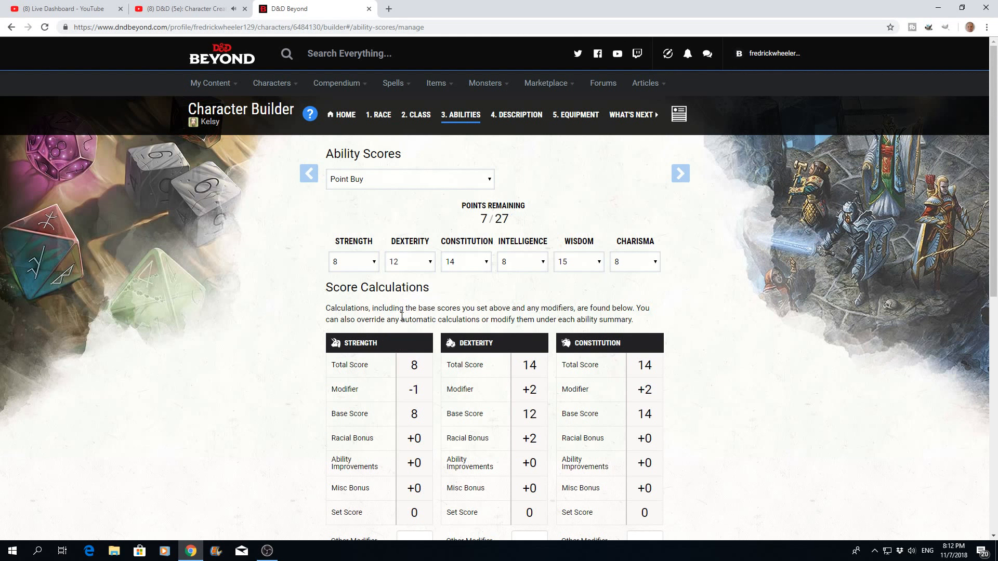
left_click(373, 263)
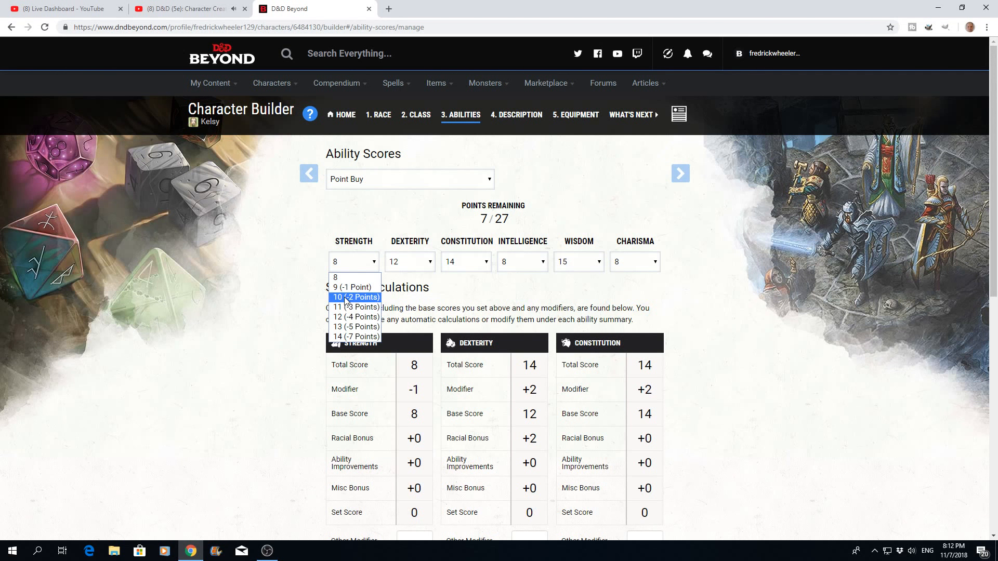
left_click(346, 299)
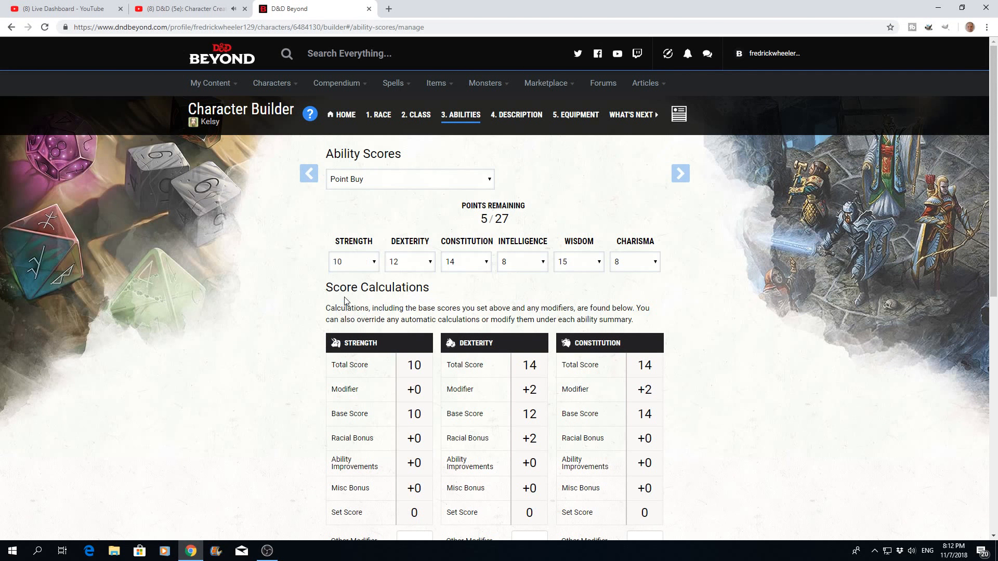
- Set the base Intelligence score to 10 and raise the base Charisma score to 11
left_click(544, 263)
left_click(512, 297)
left_click(657, 264)
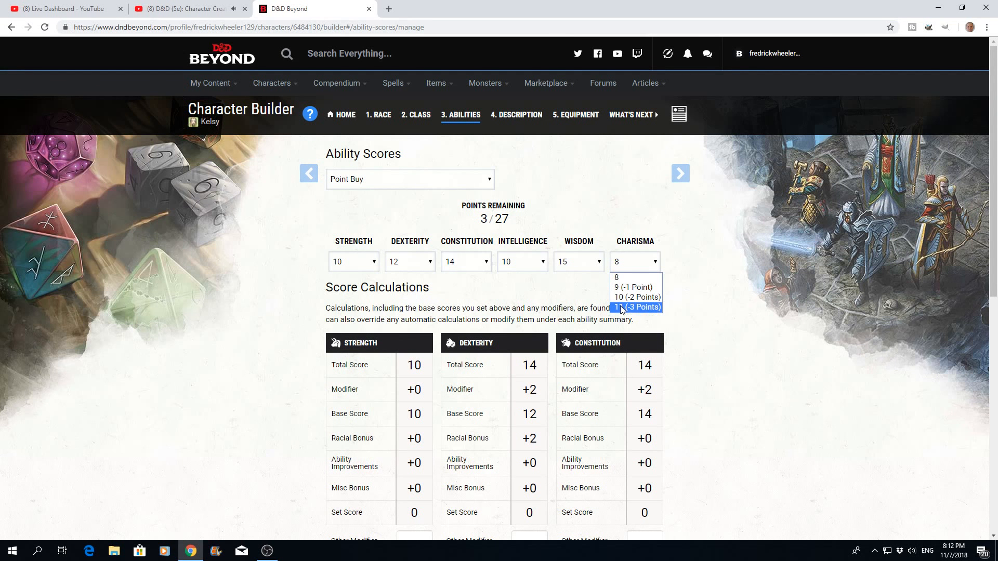
left_click(623, 299)
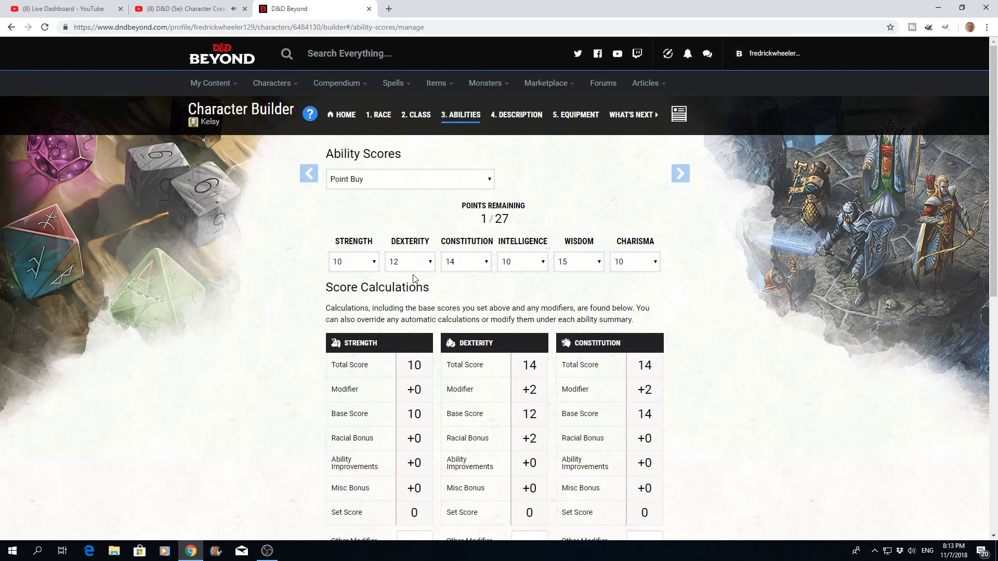
left_click(656, 263)
left_click(630, 306)
- Check the score options offered for Charisma, Wisdom and Intelligence, and review the score calculations of all six abilities
left_click(656, 264)
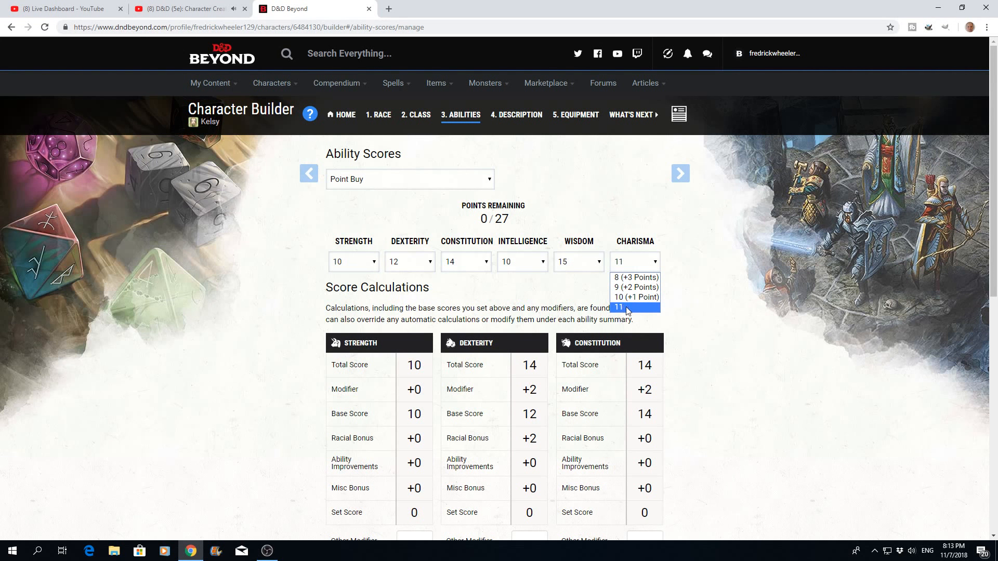
left_click(587, 297)
left_click(599, 266)
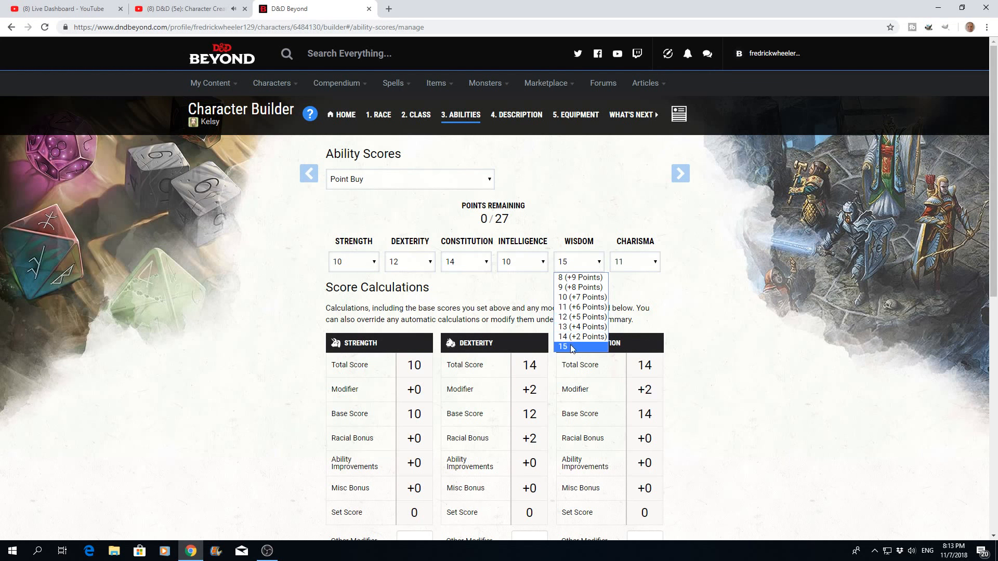
left_click(528, 300)
left_click(544, 262)
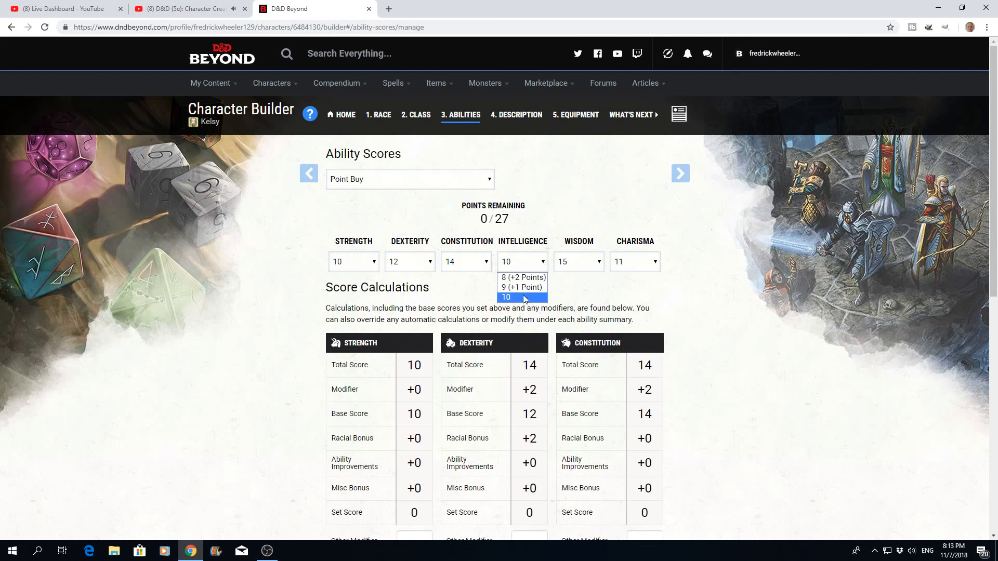
left_click(498, 301)
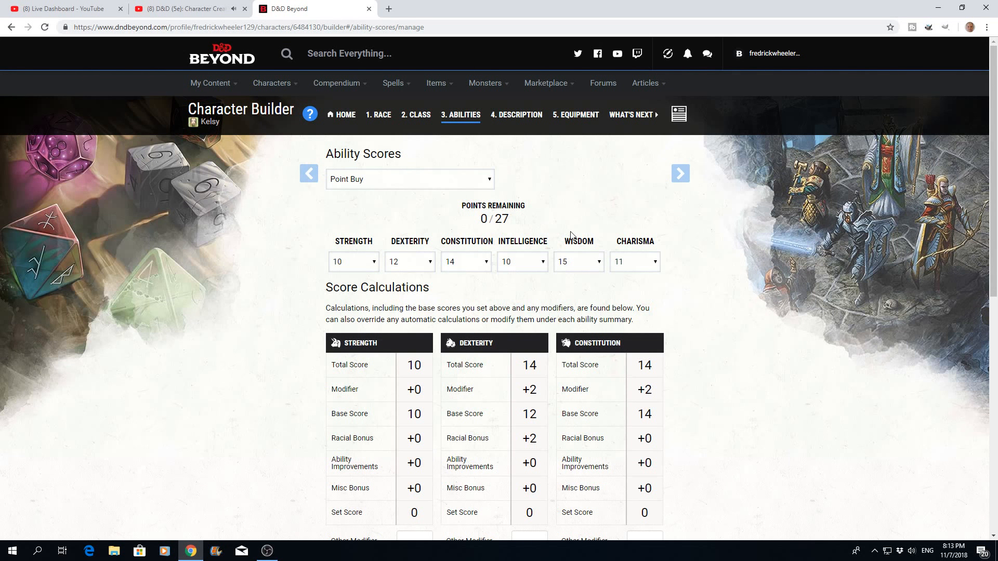
scroll(704, 313, "down", 2)
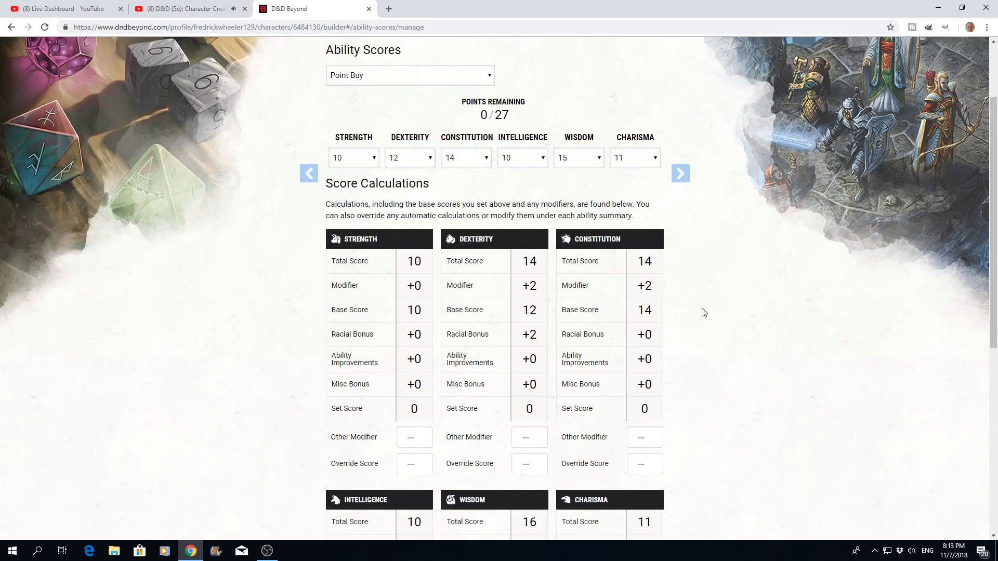
scroll(704, 313, "down", 1)
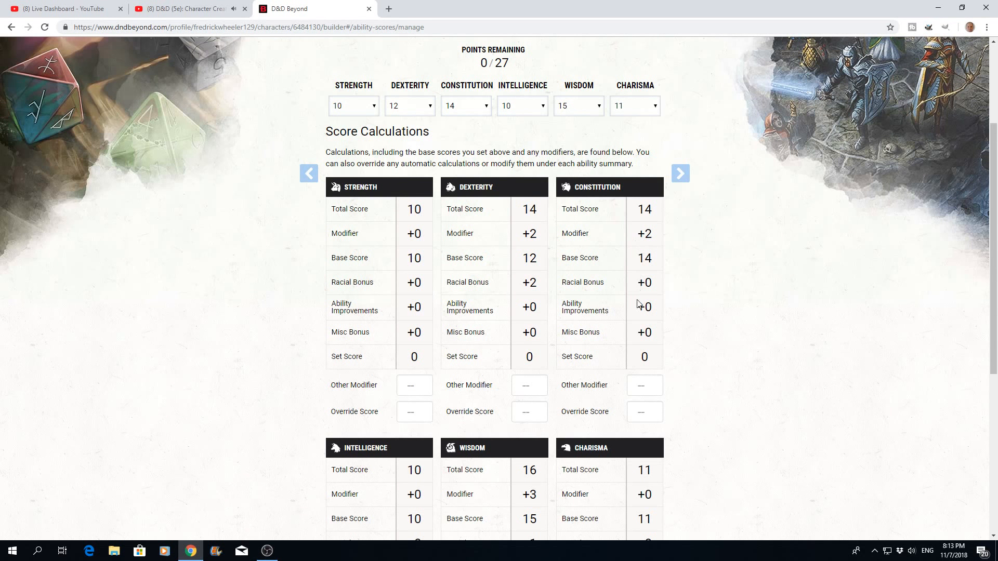
scroll(650, 262, "down", 3)
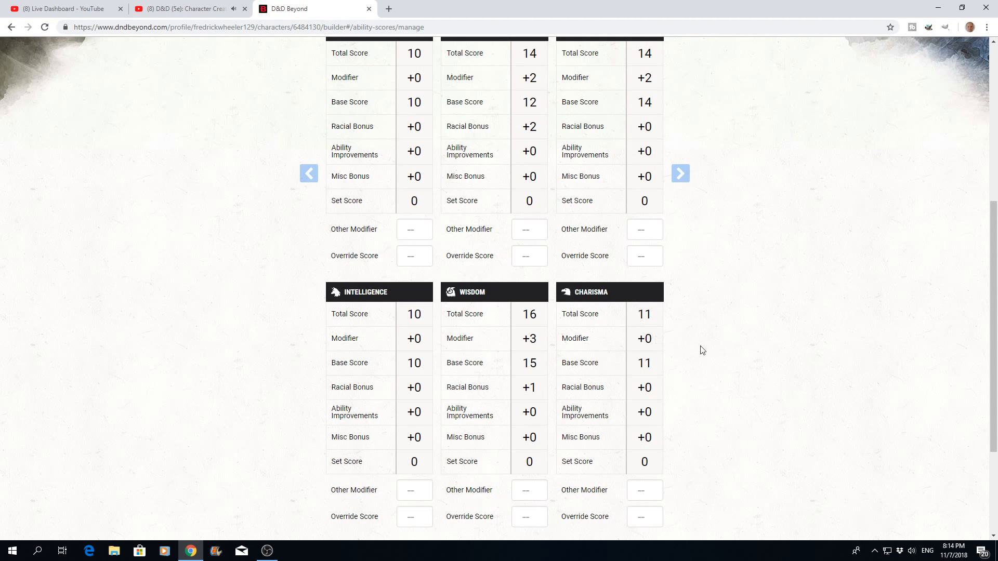
scroll(704, 346, "down", 3)
scroll(704, 343, "up", 9)
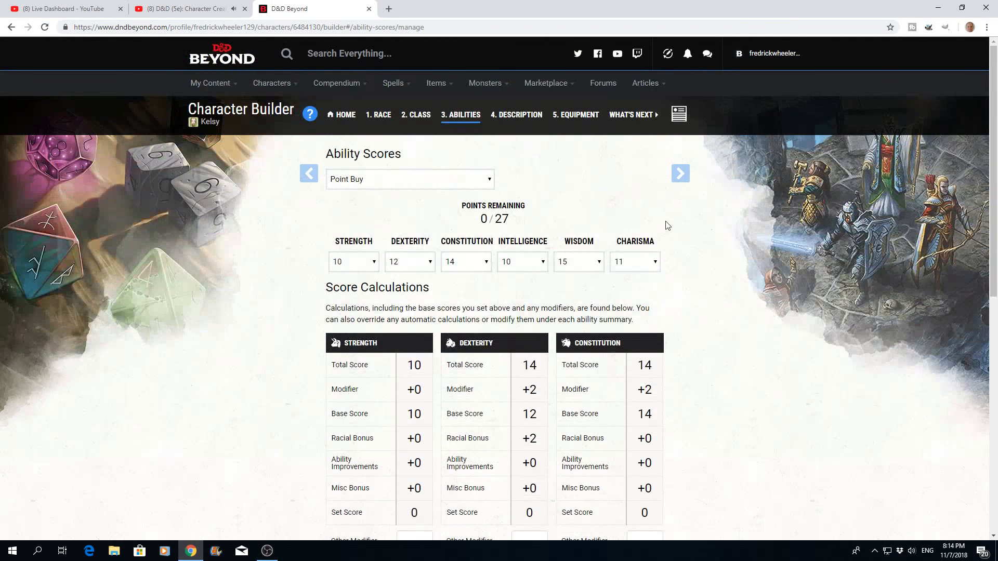
- Return to the class stage of the builder and open the Druid's spells
left_click(681, 178)
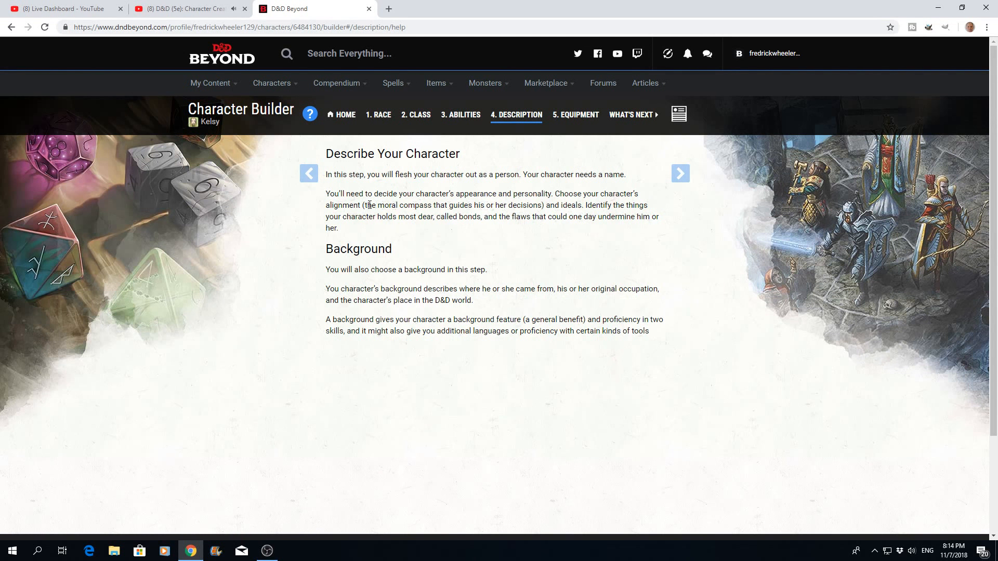
left_click(308, 179)
left_click(308, 178)
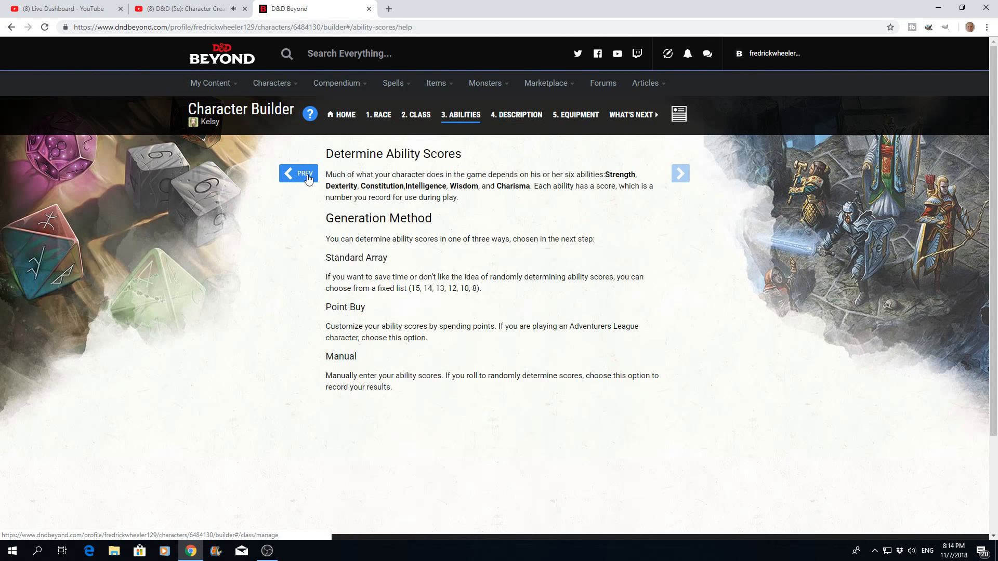
left_click(309, 179)
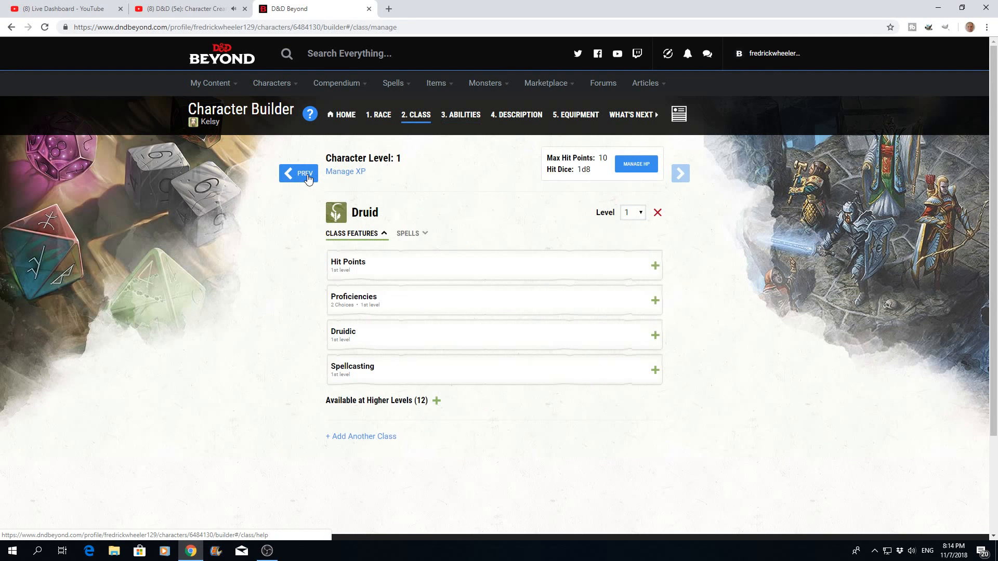
left_click(654, 373)
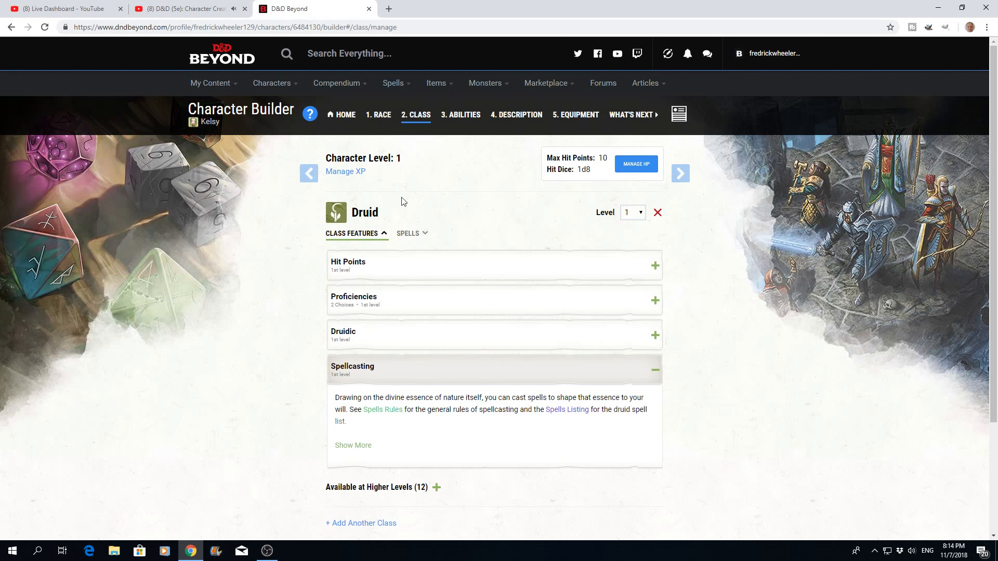
left_click(421, 237)
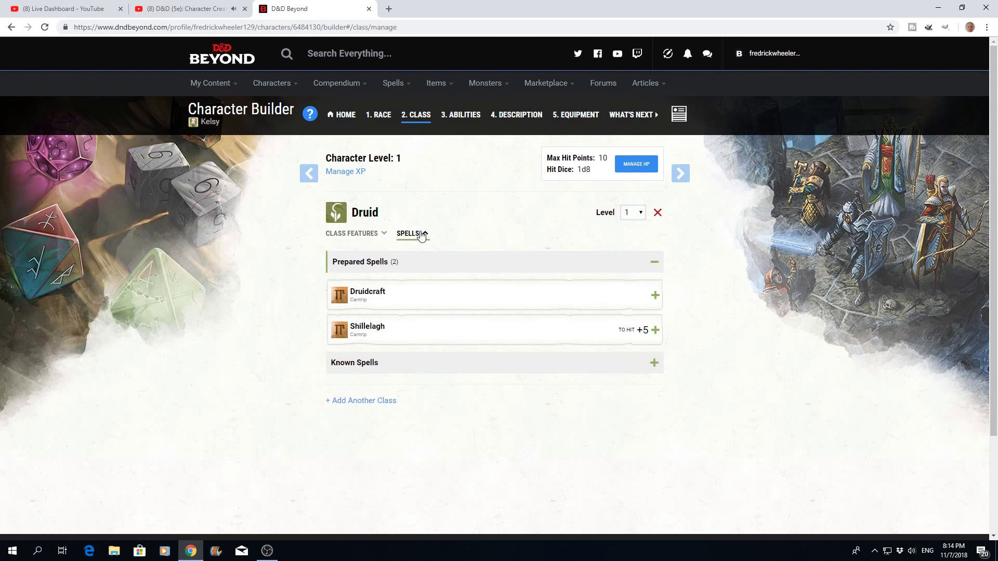
- Filter the Druid's known spells to 1st level and prepare Detect Magic
left_click(654, 363)
scroll(508, 379, "down", 1)
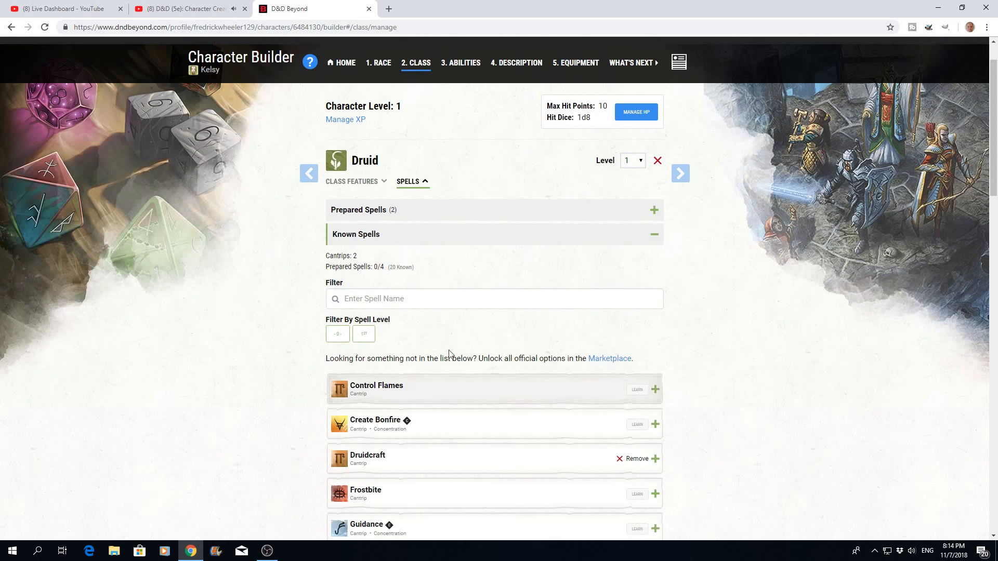
left_click(365, 335)
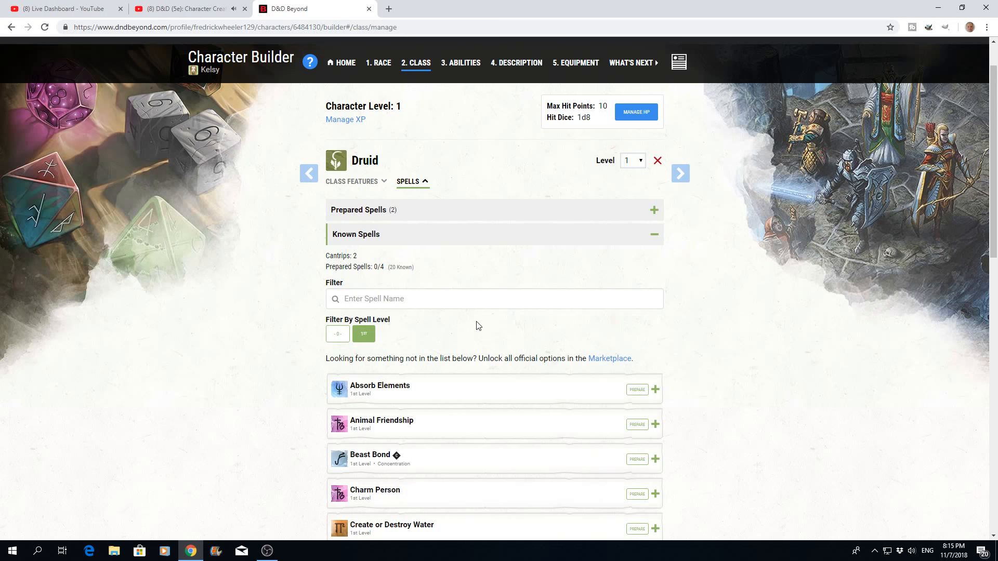
scroll(540, 332, "down", 2)
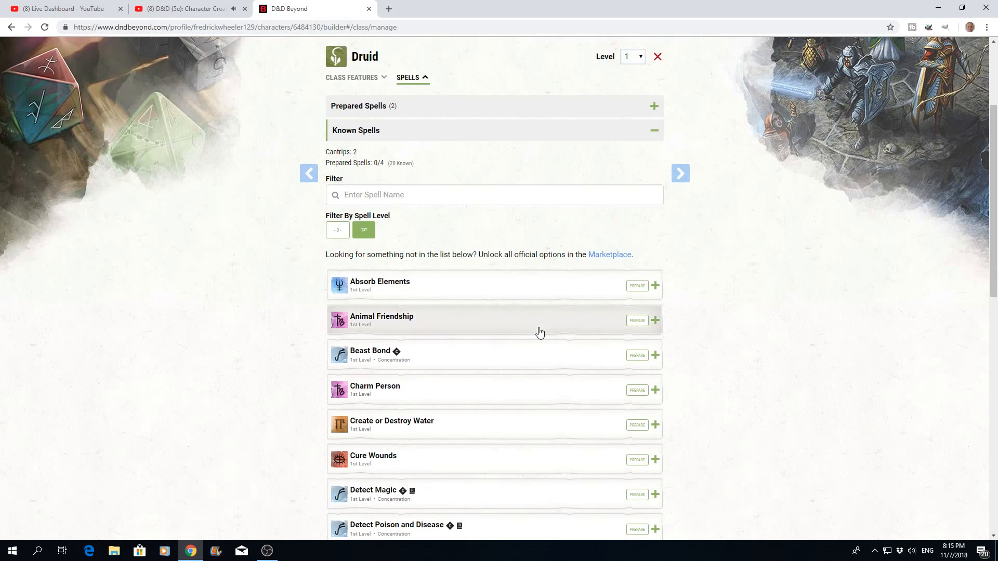
scroll(540, 333, "down", 2)
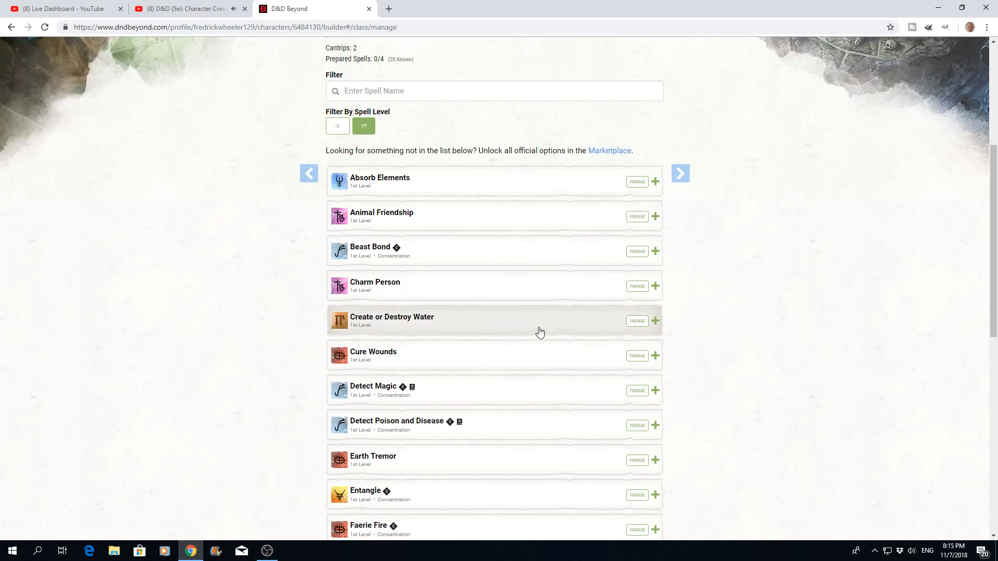
scroll(539, 333, "down", 1)
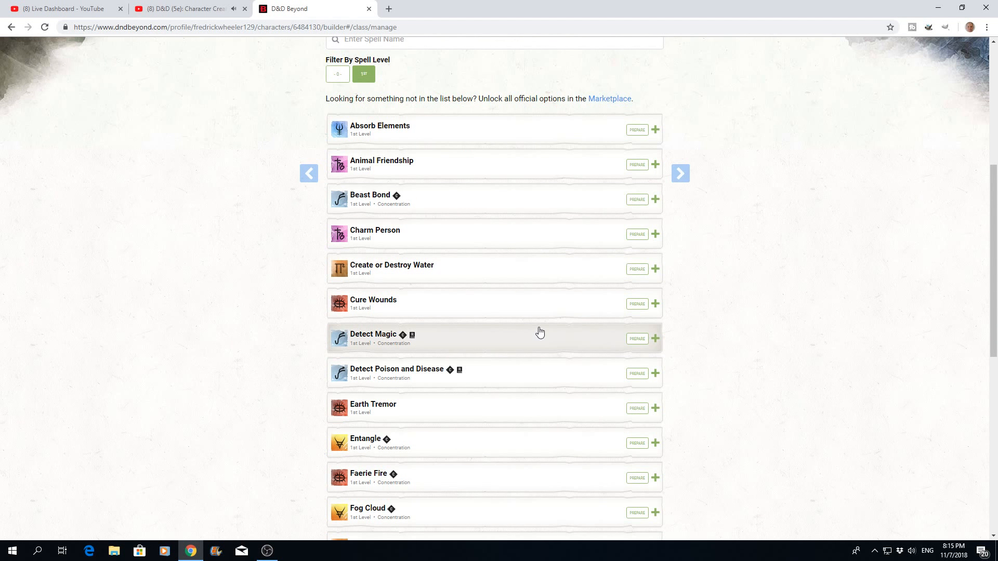
left_click(638, 339)
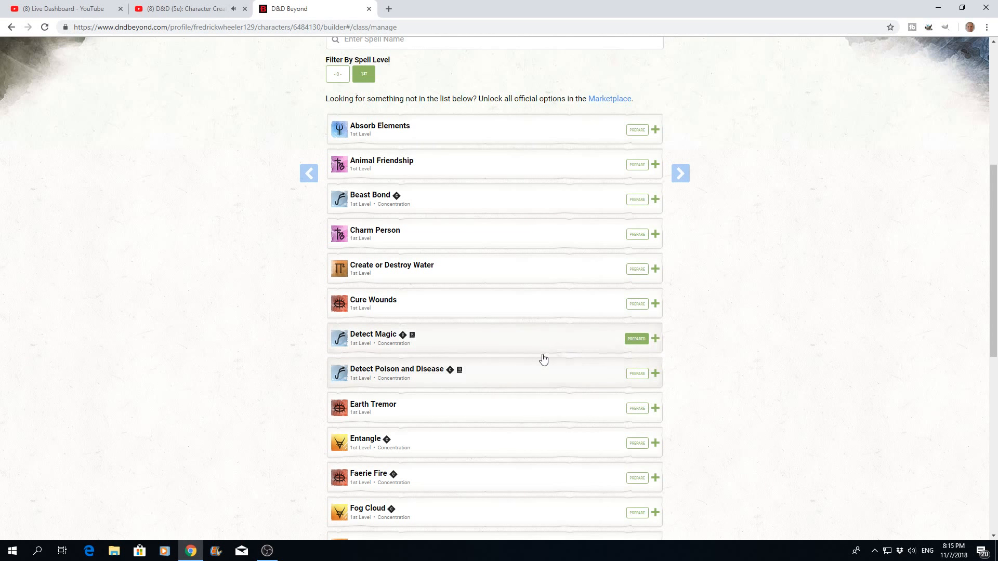
- Prepare the 1st-level spells Goodberry, Healing Word and Speak with Animals
scroll(541, 356, "down", 3)
scroll(543, 359, "down", 1)
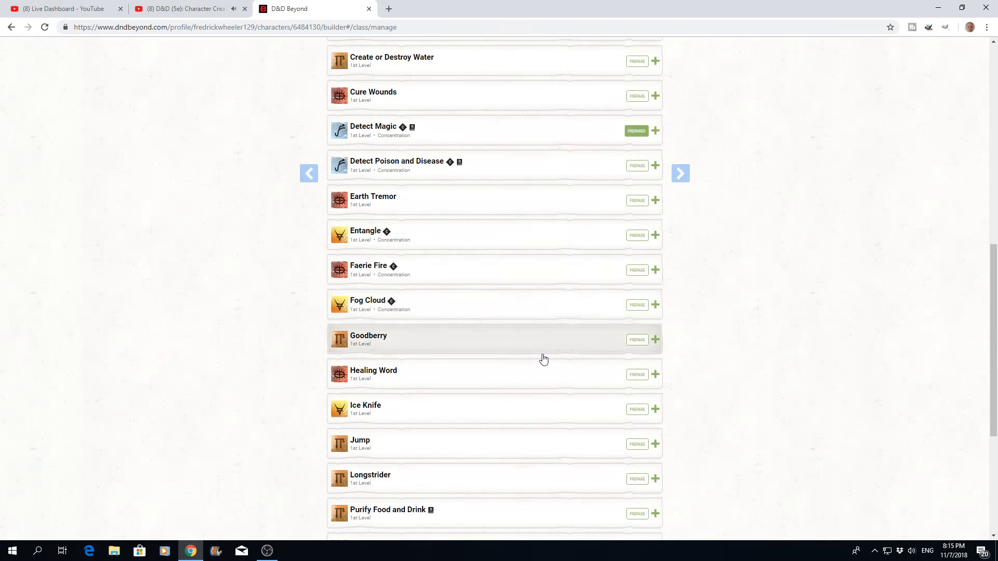
left_click(629, 341)
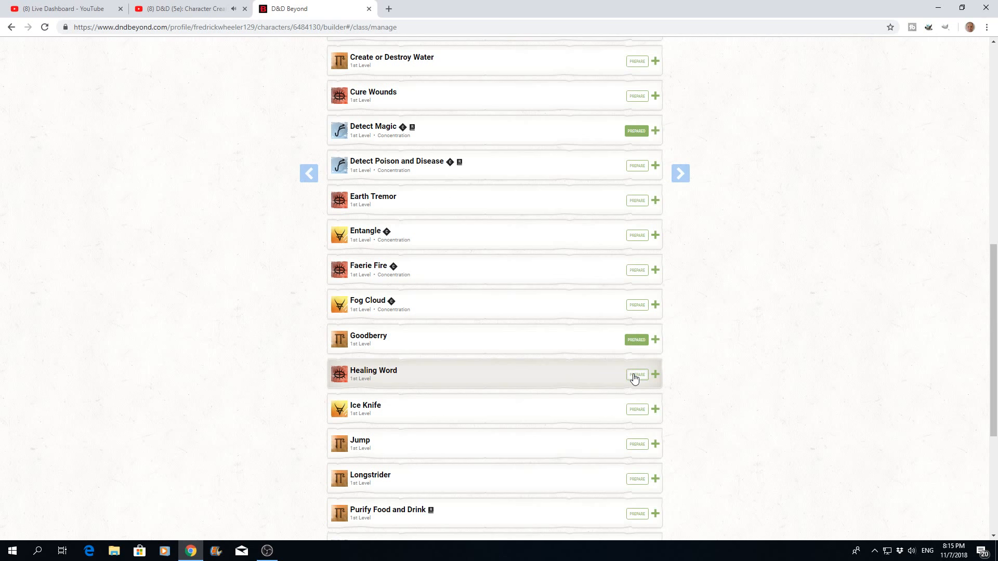
left_click(634, 377)
scroll(522, 359, "down", 3)
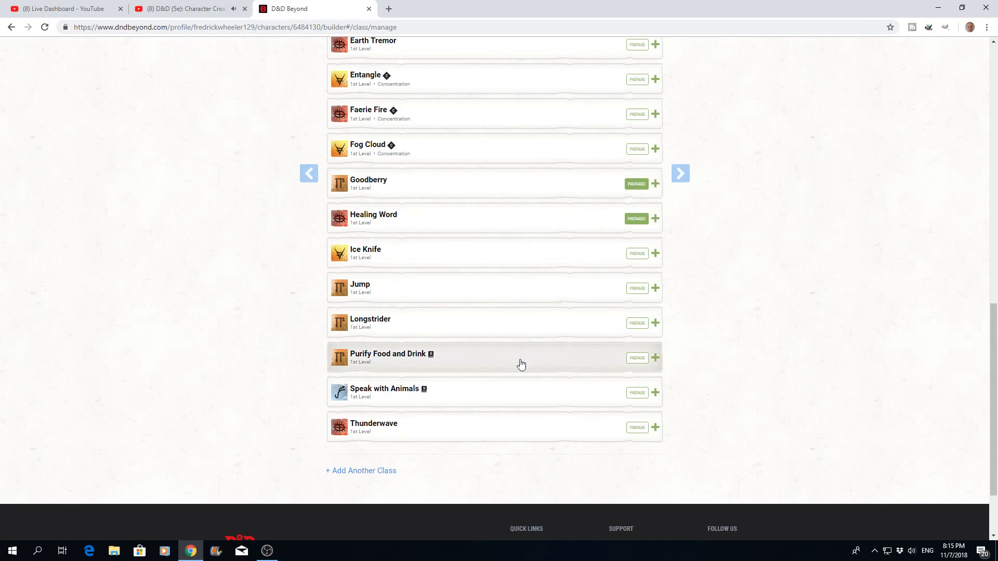
left_click(636, 394)
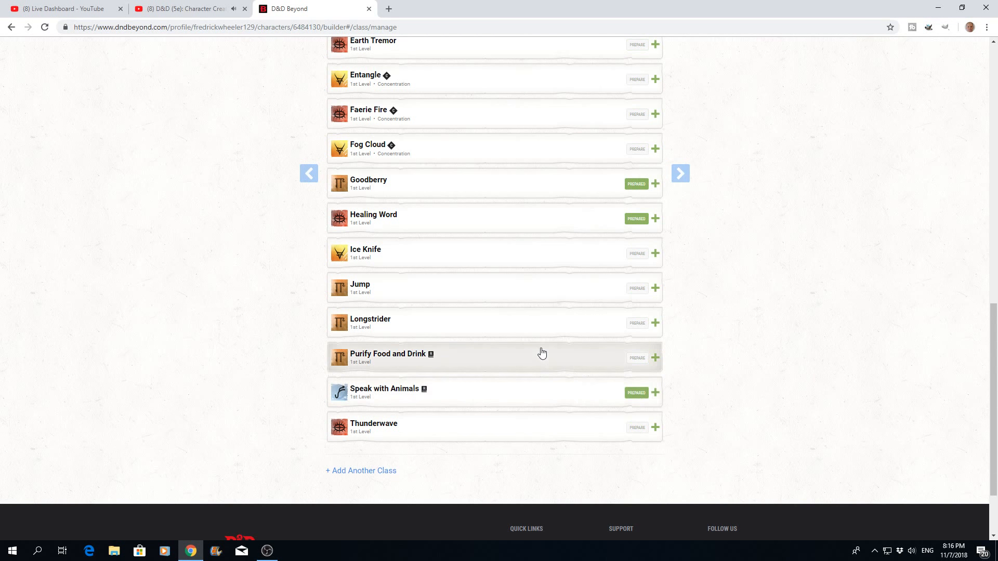
- Proceed past the ability scores to the character description and choose the Sage background
scroll(541, 352, "up", 6)
scroll(541, 353, "up", 4)
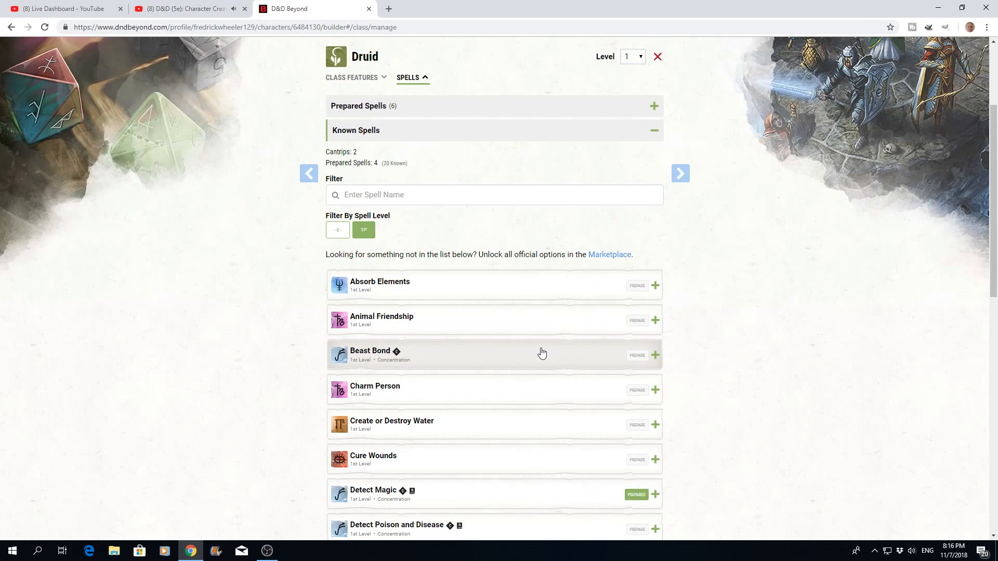
scroll(541, 353, "up", 3)
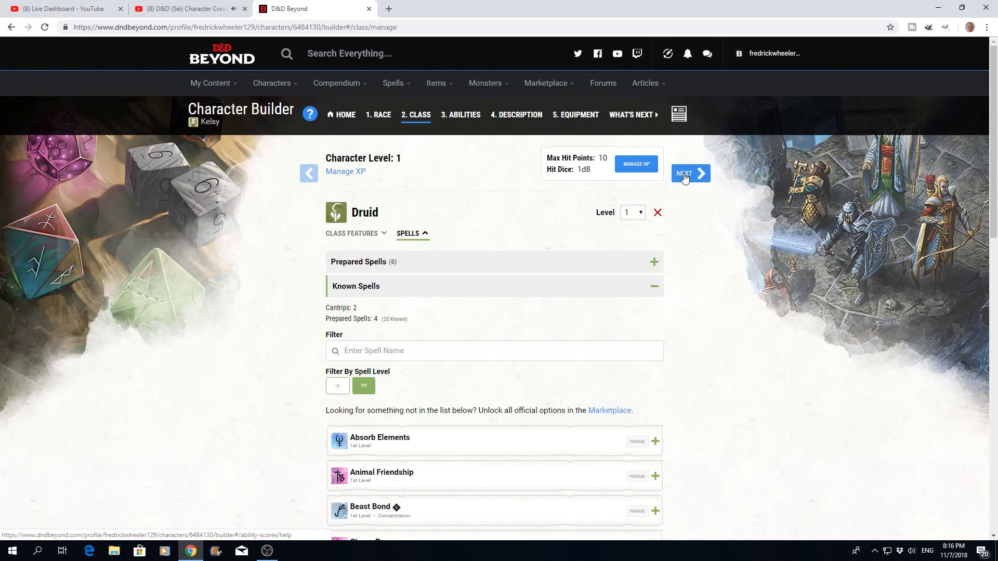
left_click(684, 177)
left_click(686, 177)
left_click(688, 178)
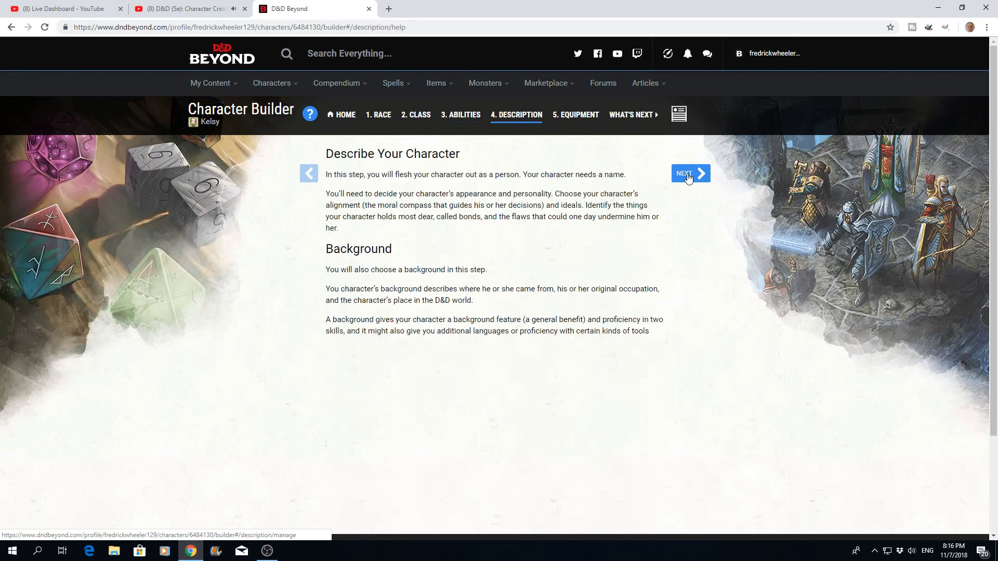
left_click(688, 178)
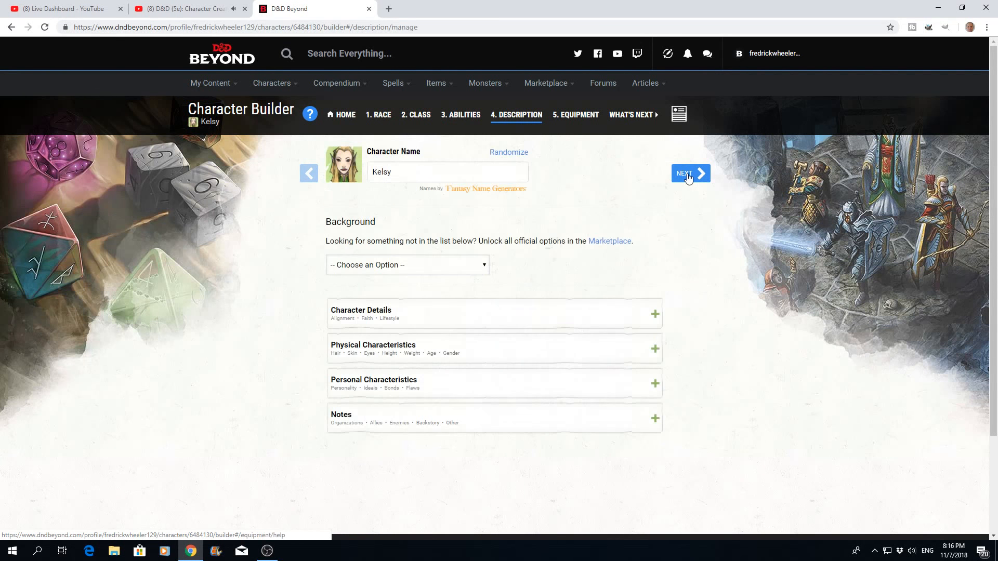
left_click(483, 267)
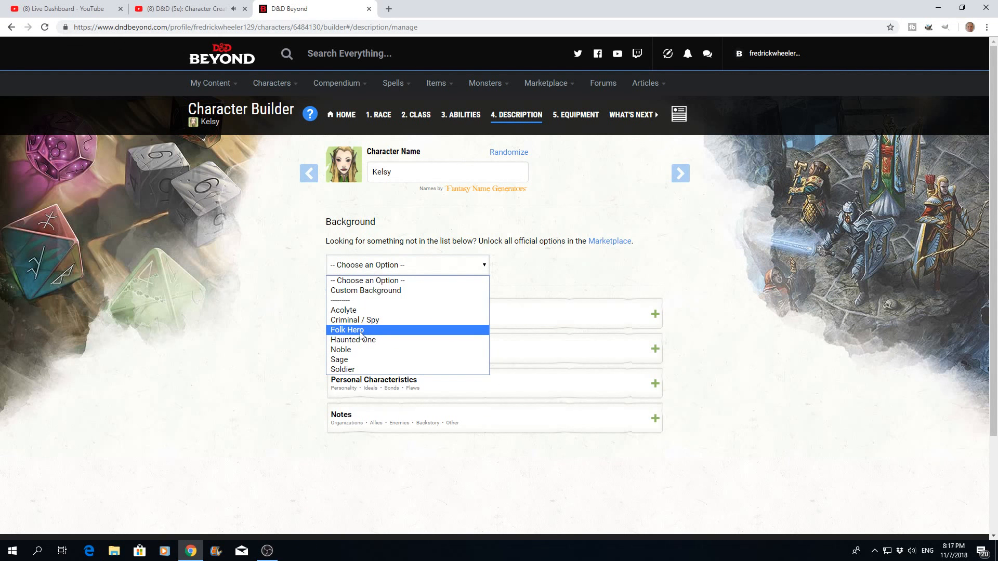
left_click(341, 360)
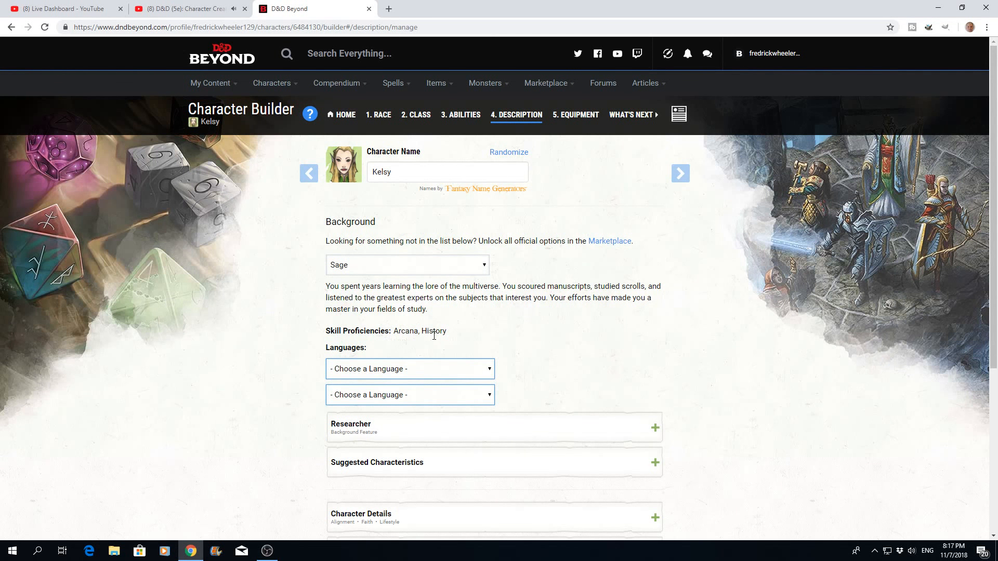
- Switch the background to Acolyte to view its details, and set it back to Sage
left_click(485, 266)
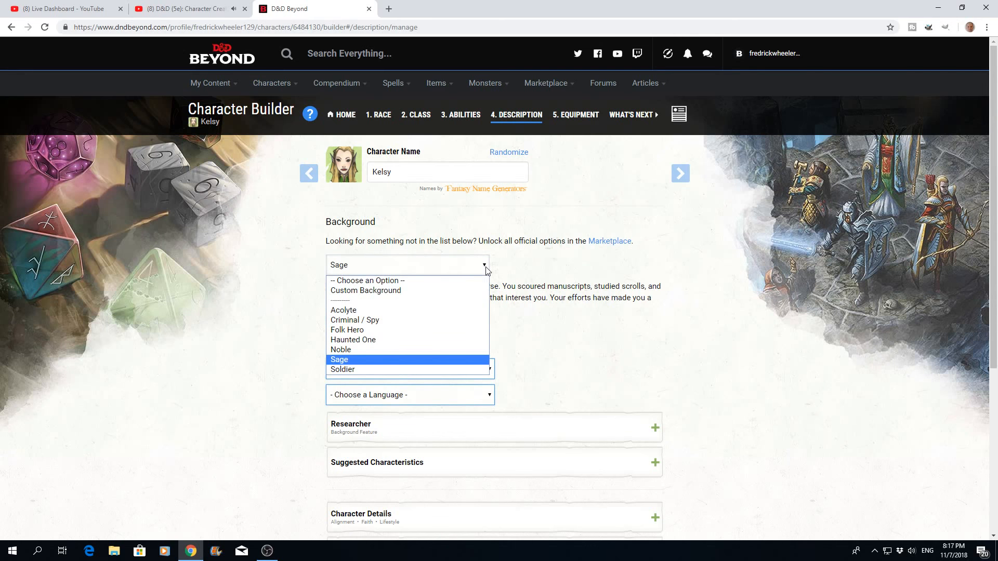
left_click(354, 312)
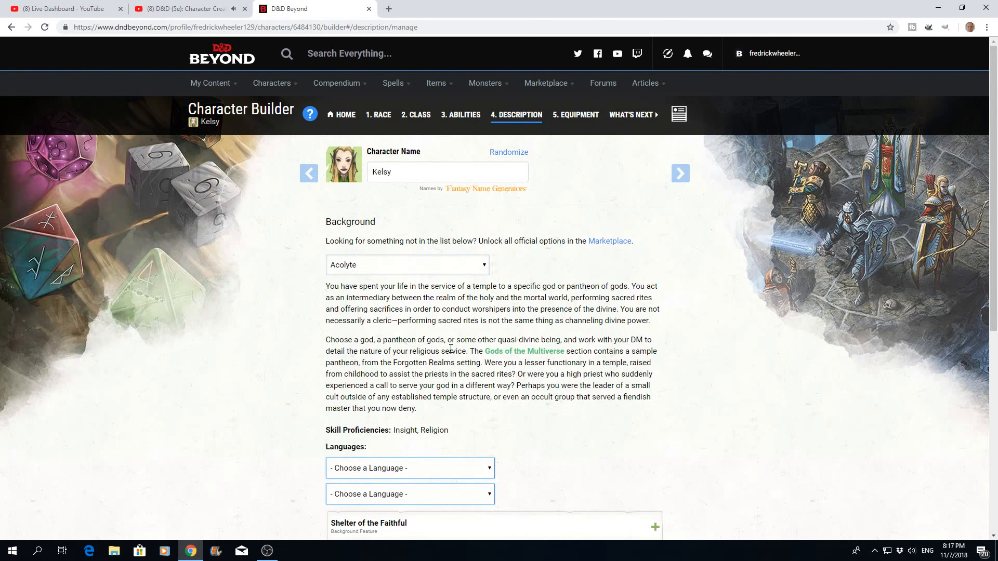
left_click(485, 267)
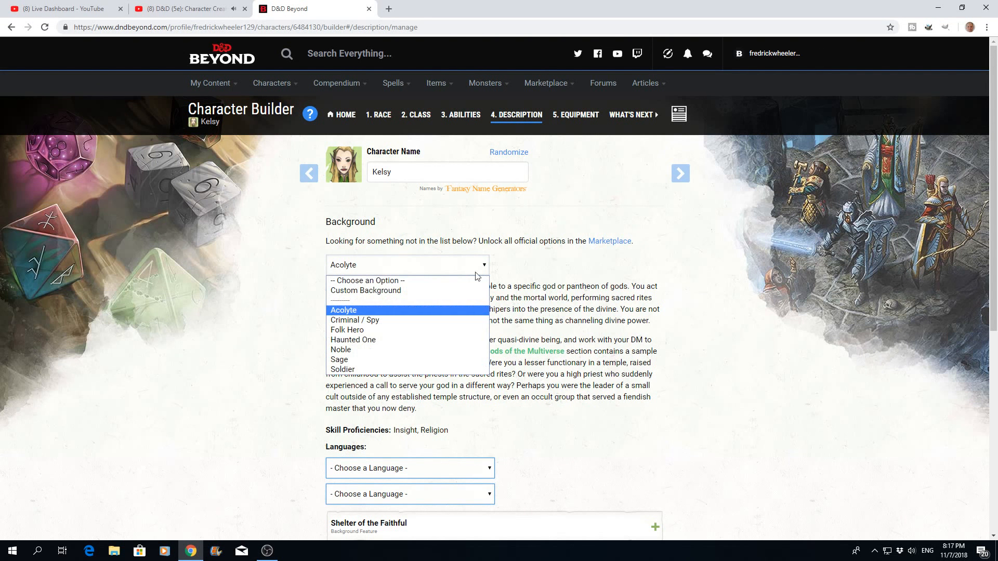
left_click(427, 358)
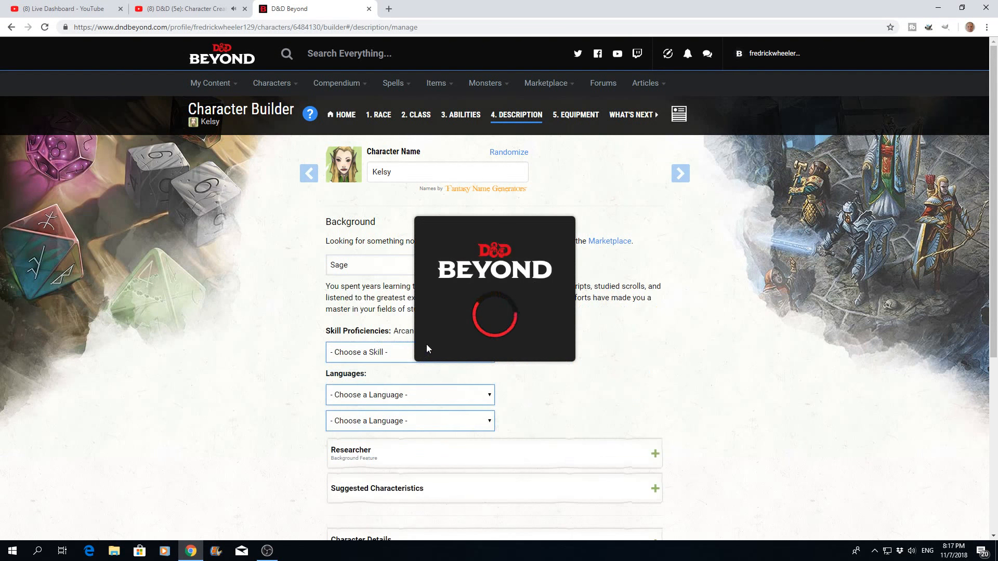
- Choose Celestial and Sylvan as the two languages granted by the Sage background
scroll(550, 324, "down", 1)
scroll(550, 323, "down", 1)
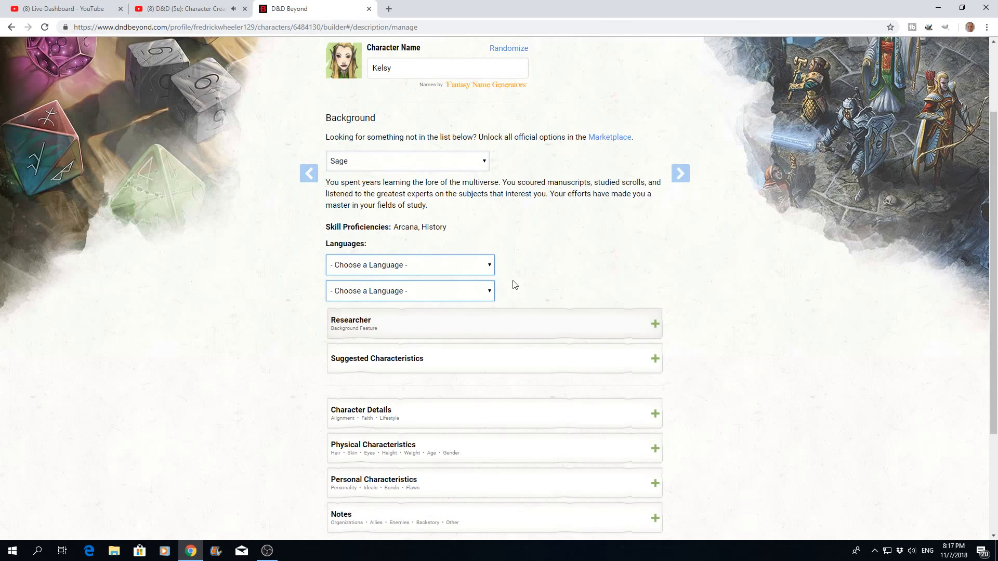
left_click(490, 266)
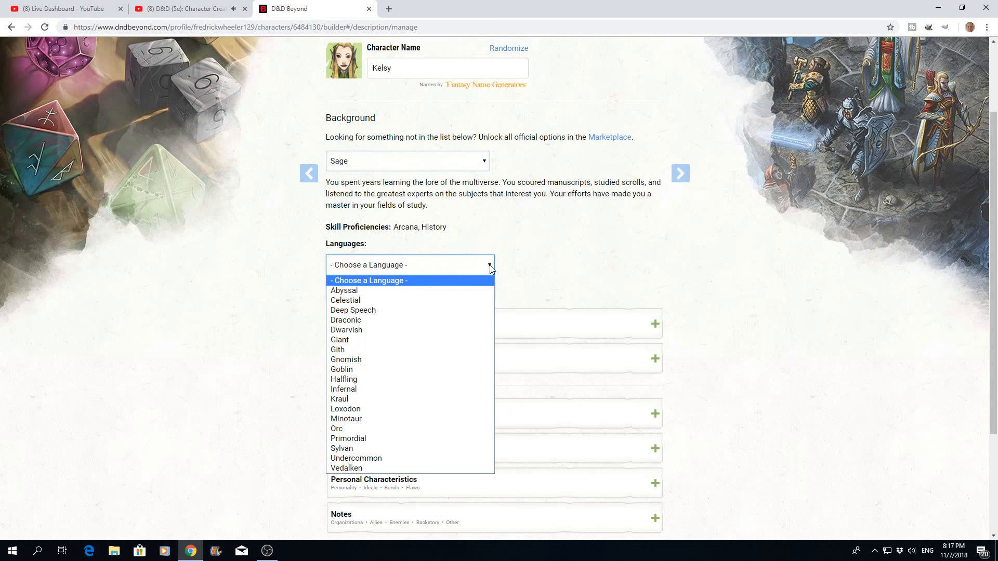
left_click(351, 301)
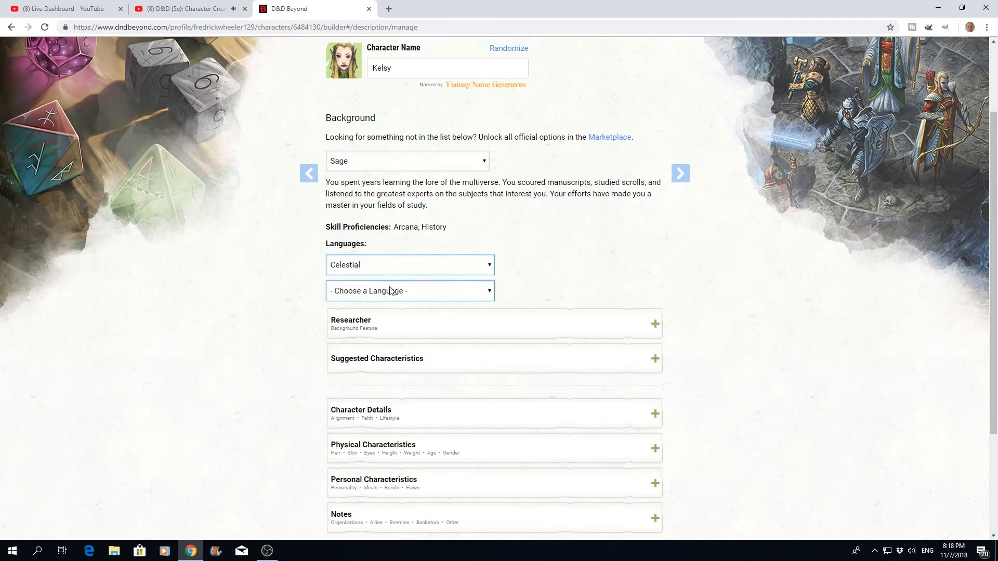
left_click(491, 294)
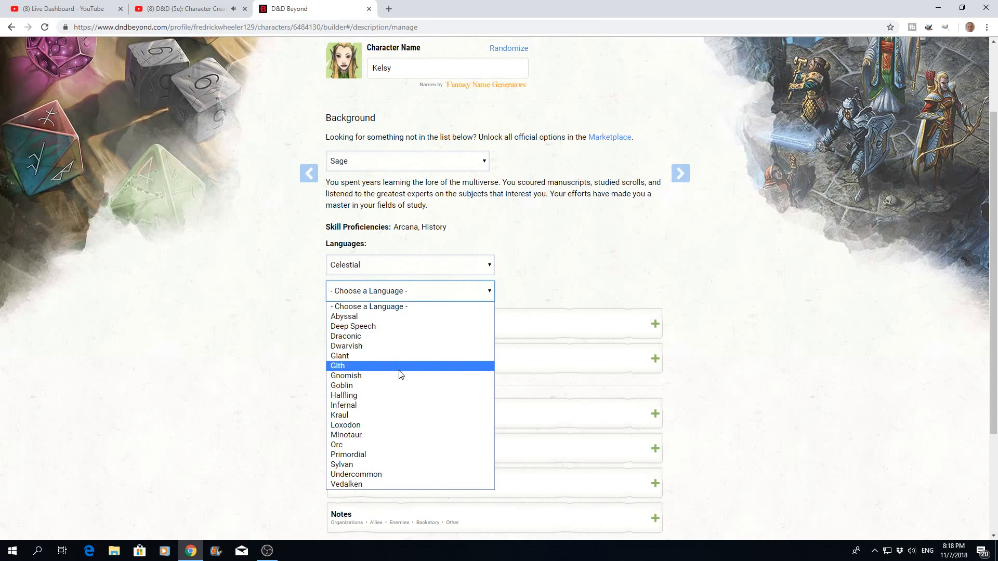
left_click(345, 467)
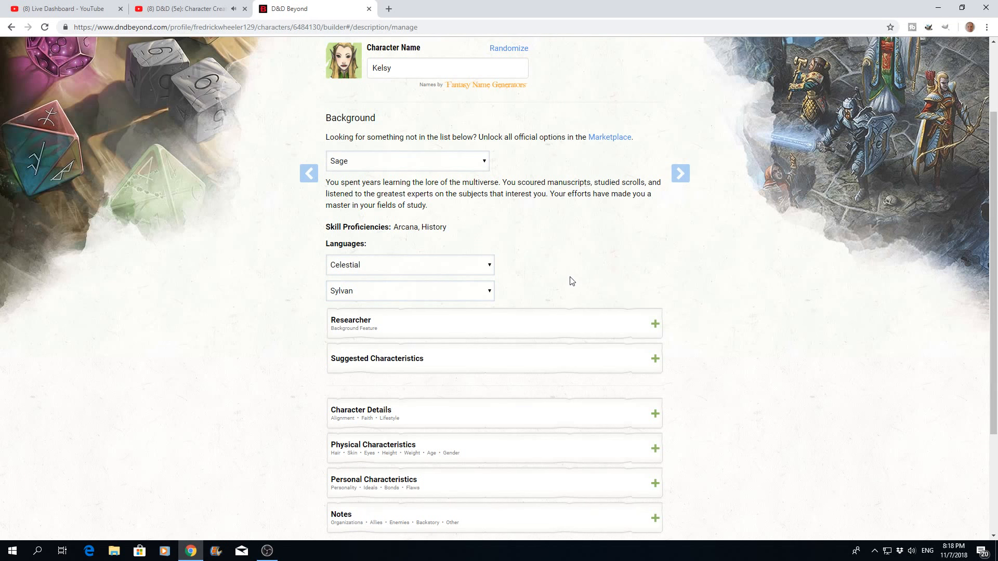
- View the Researcher feature's description and add two random personality traits from the background's suggested characteristics
left_click(656, 325)
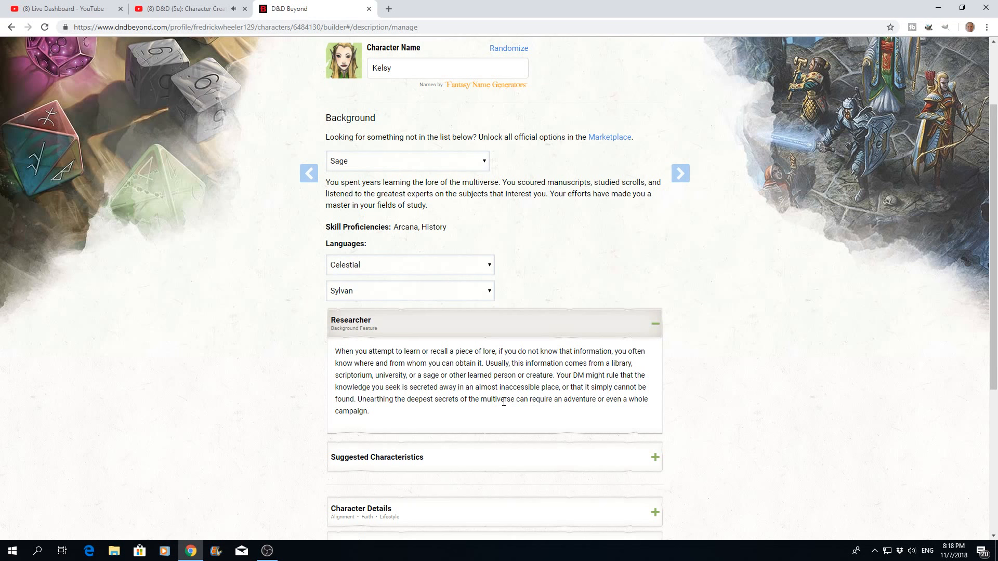
scroll(504, 398, "down", 2)
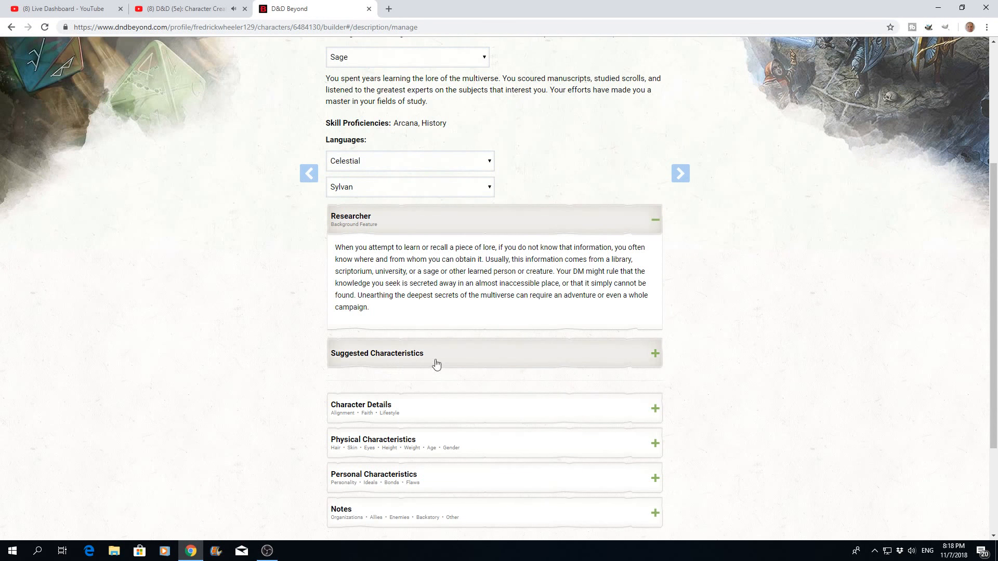
left_click(655, 355)
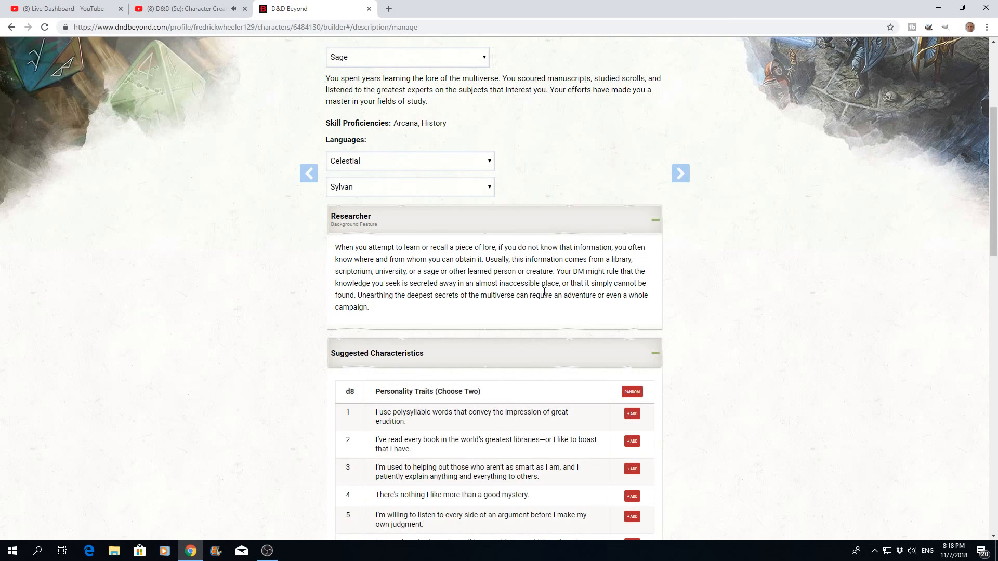
scroll(544, 293, "down", 4)
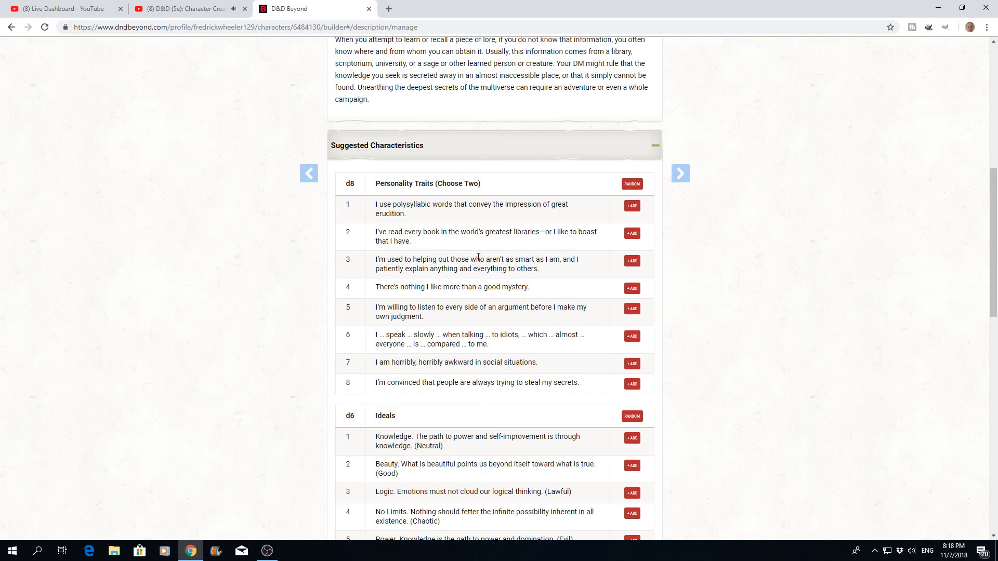
left_click(633, 187)
left_click(633, 186)
- Add one random ideal, one random bond and one random flaw from the Sage's suggested characteristics
scroll(484, 233, "down", 5)
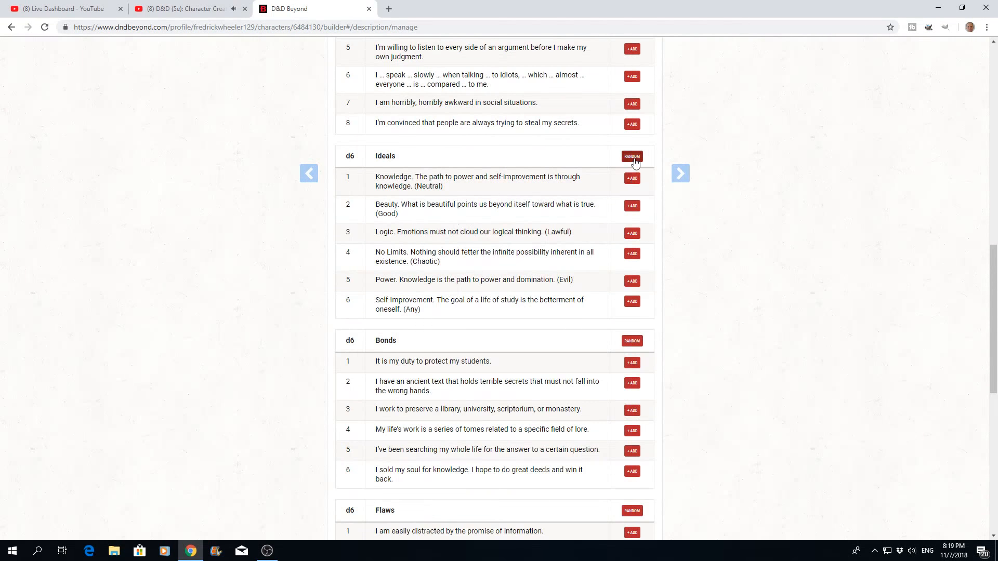
left_click(634, 157)
scroll(544, 218, "down", 3)
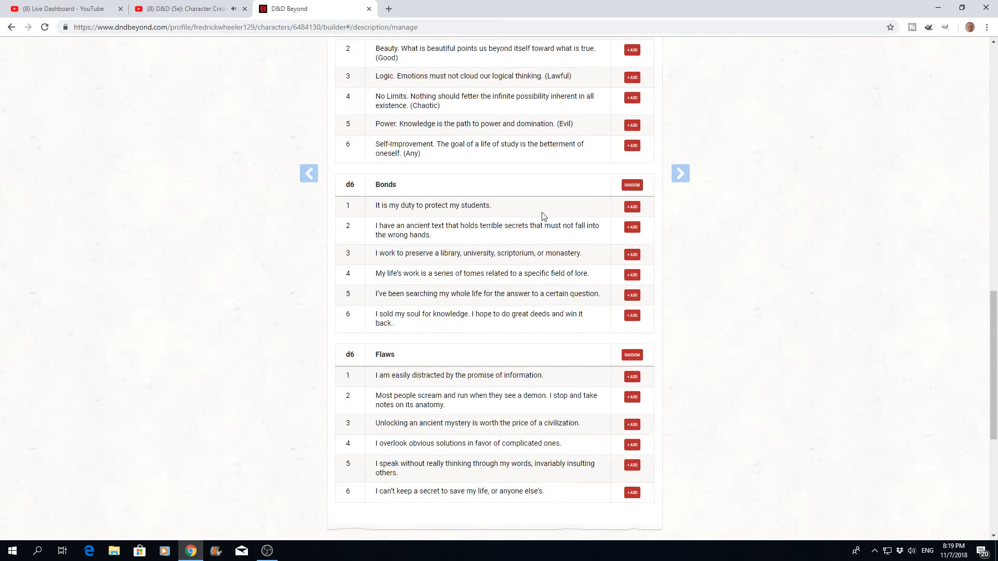
left_click(632, 186)
scroll(506, 266, "down", 2)
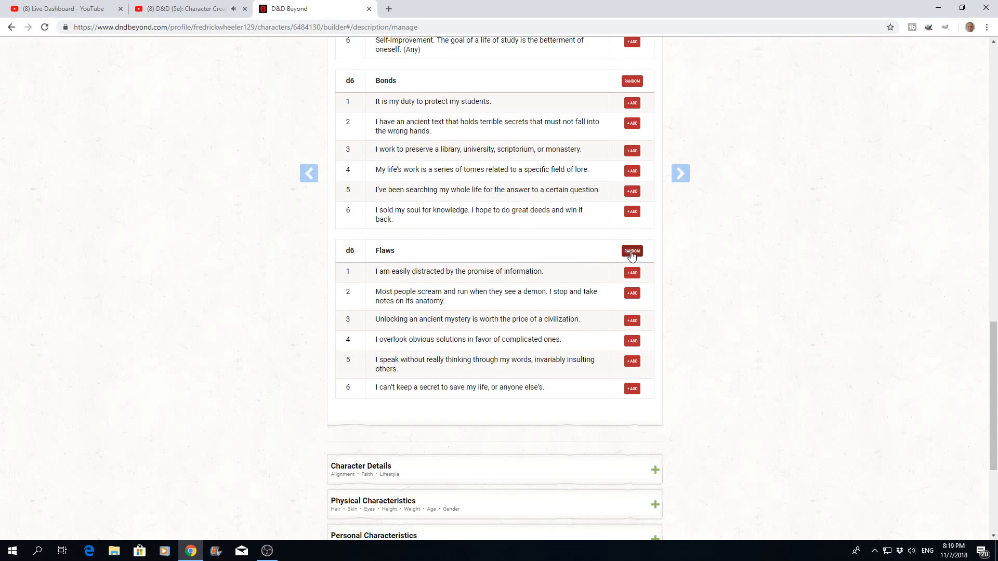
left_click(631, 253)
- In the character details, set the alignment to Neutral Good and the lifestyle to Poor (2SP)
scroll(515, 300, "down", 4)
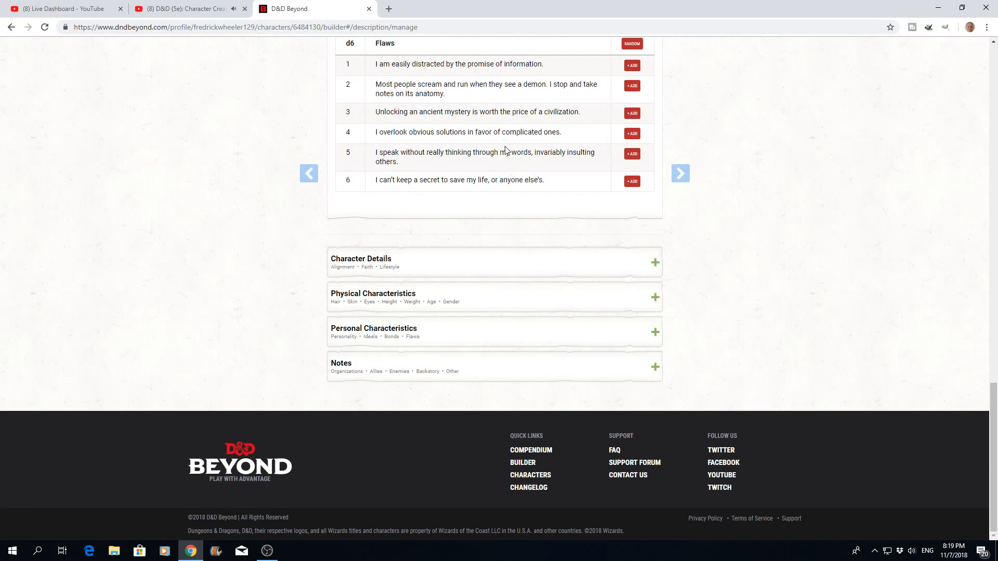
left_click(656, 267)
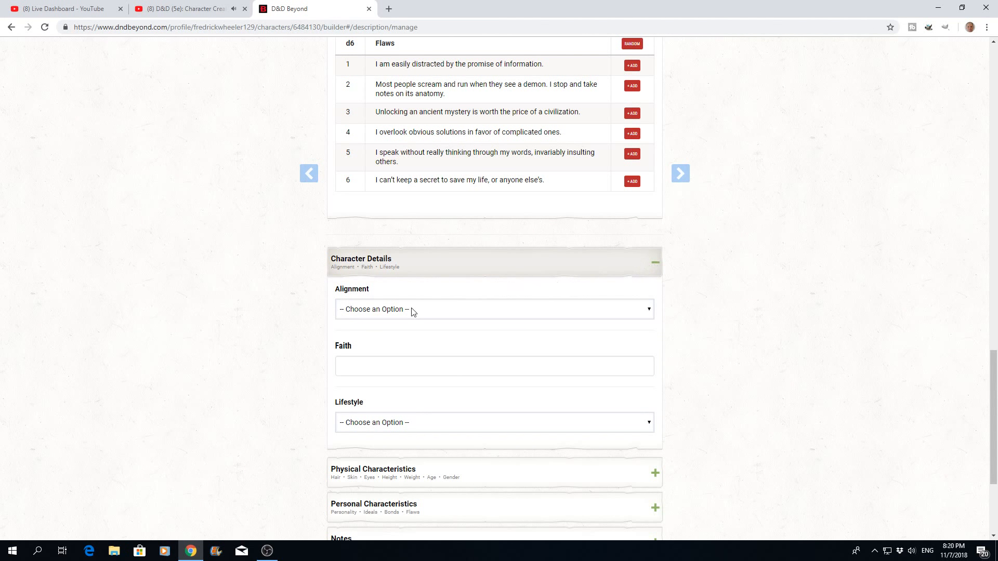
left_click(651, 310)
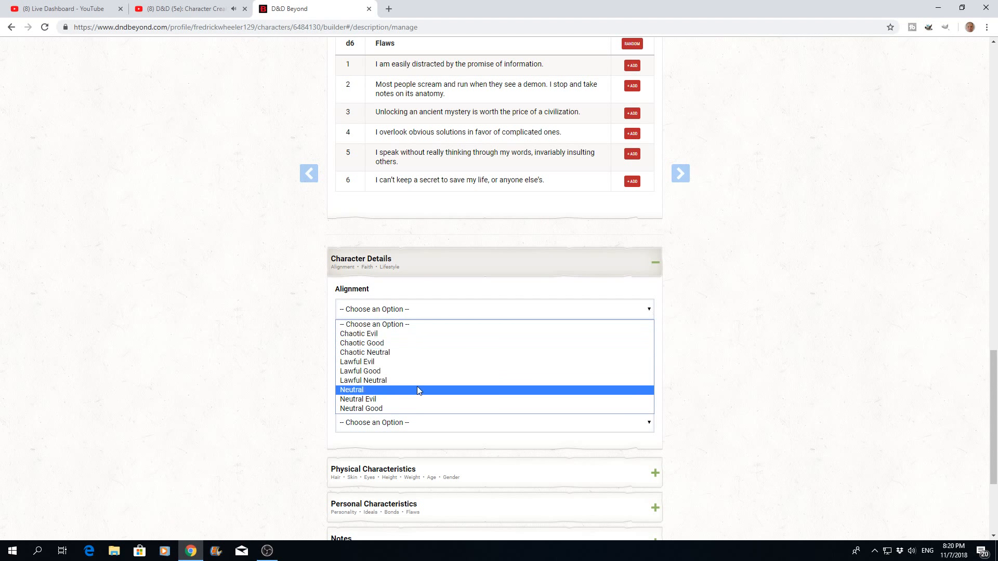
left_click(387, 409)
scroll(466, 362, "down", 2)
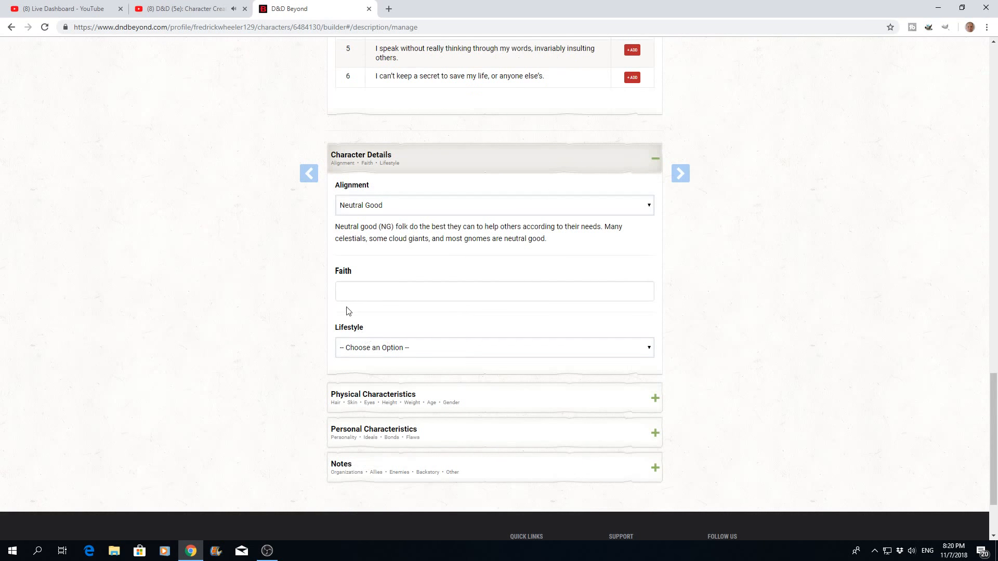
left_click(354, 291)
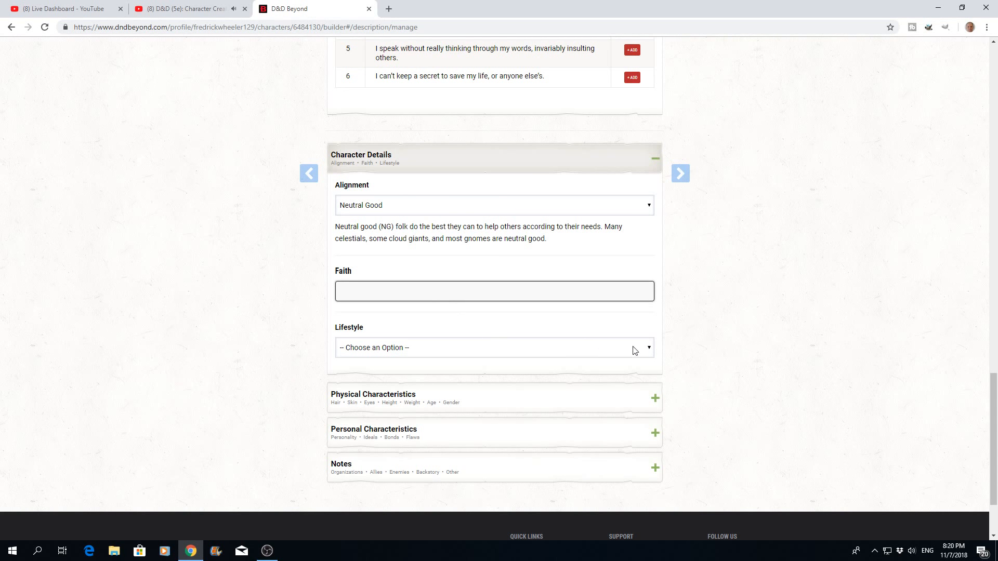
left_click(651, 352)
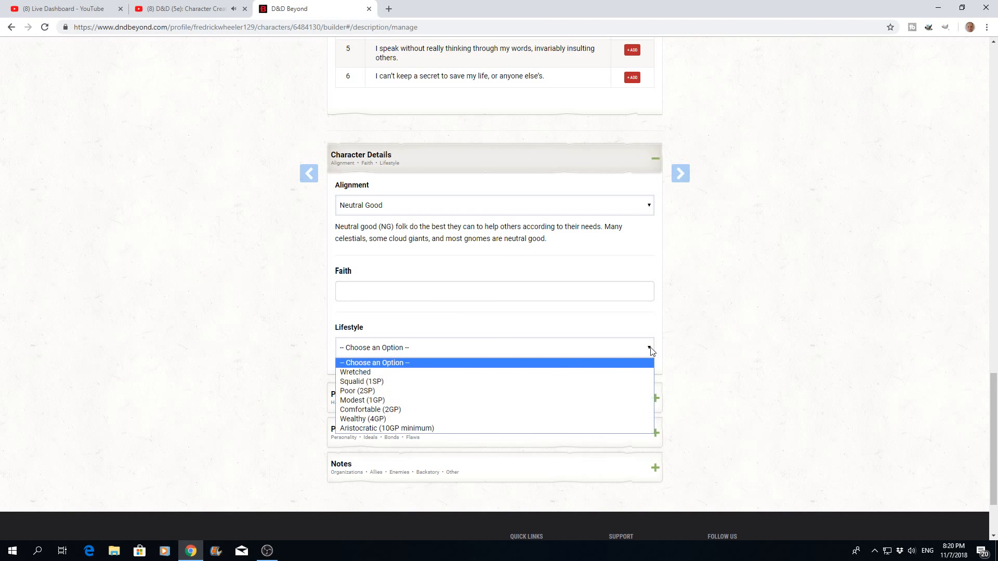
left_click(356, 394)
- In the physical characteristics, enter Blonde hair, Olive skin and Green eyes
scroll(674, 332, "down", 2)
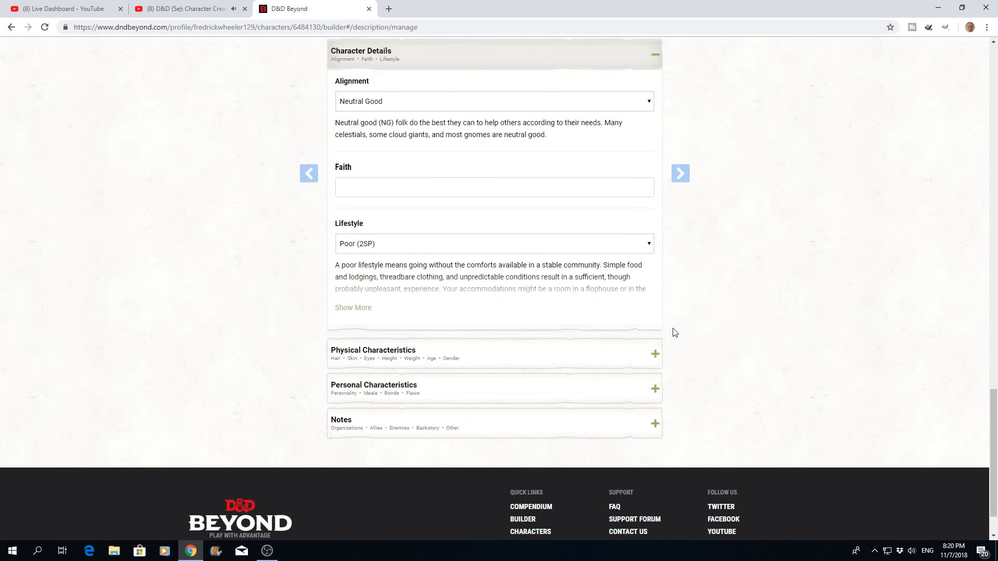
left_click(654, 356)
left_click(357, 414)
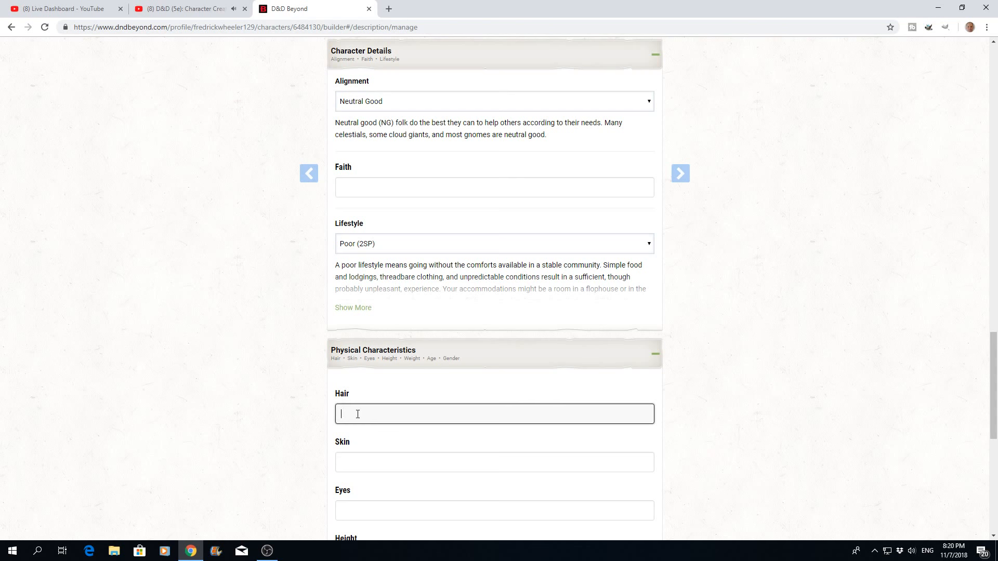
type("Blonde")
left_click(373, 461)
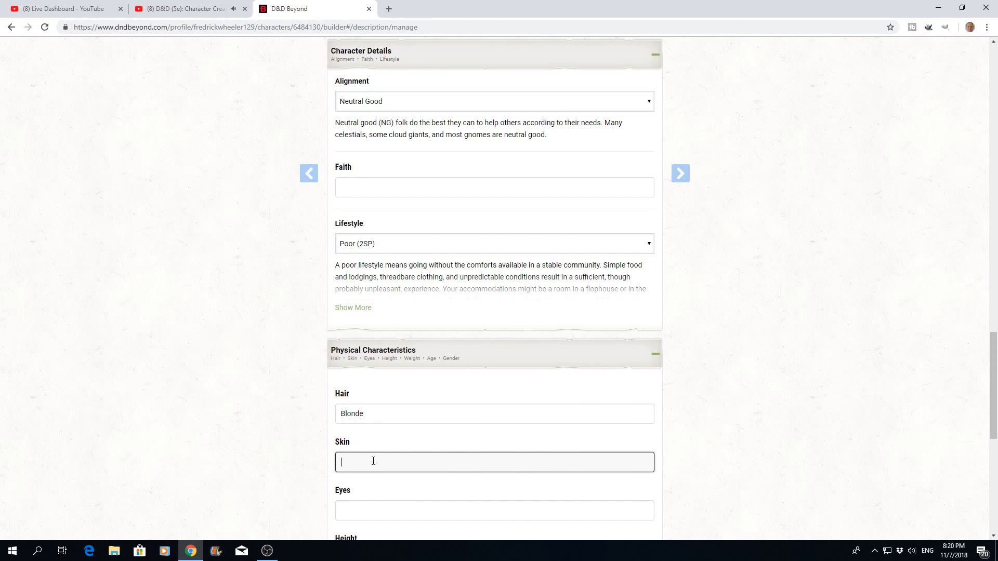
type("Olive")
scroll(403, 517, "down", 3)
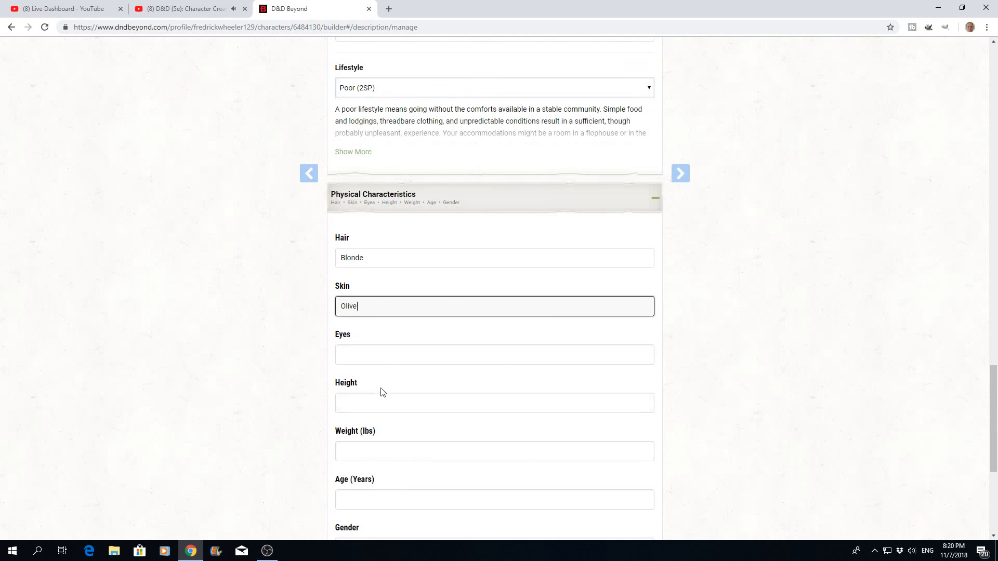
left_click(363, 345)
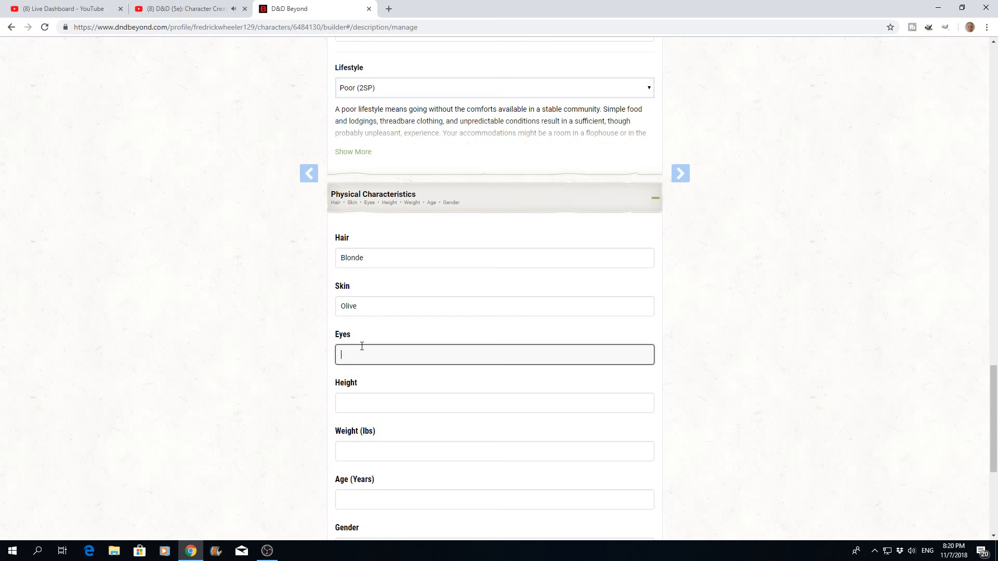
type("Green")
- Set the character's height to "5 foot 11 inches" and the weight to 68 lbs
left_click(369, 404)
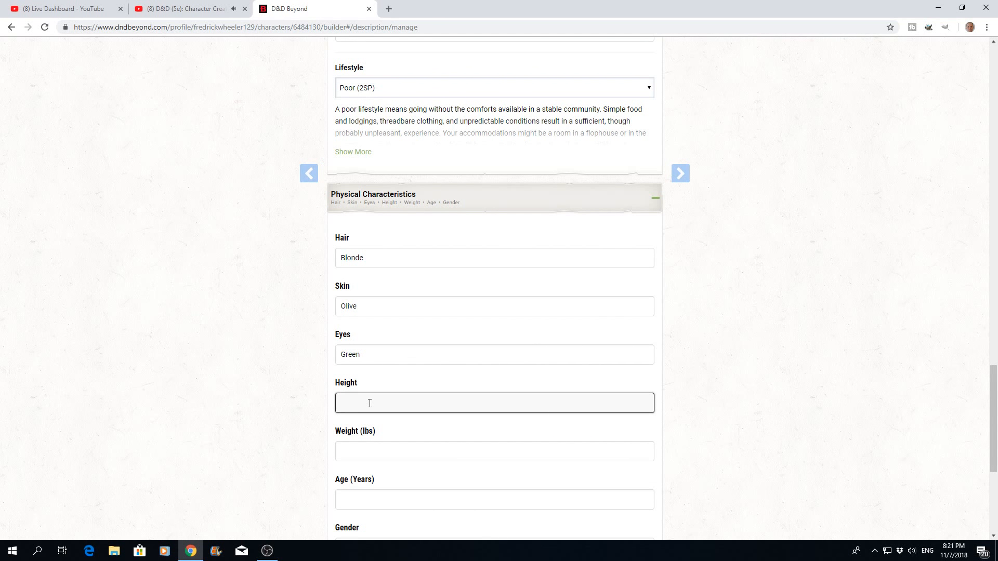
type("6")
key("BackSpace")
type("5 foot 11 inches")
left_click(375, 451)
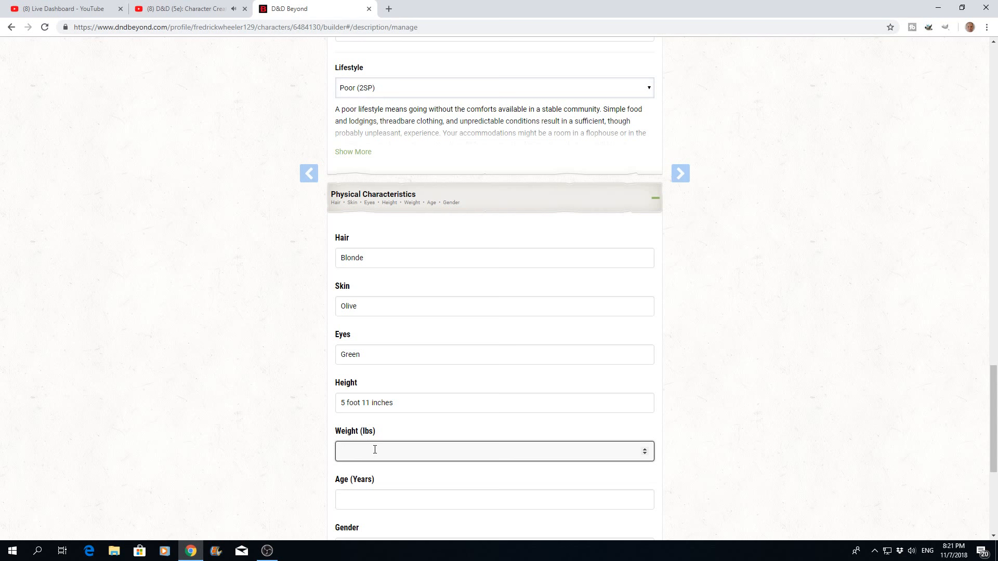
type("70")
key("BackSpace")
key("BackSpace")
type("68")
- Set the character's age to 125 years and the gender to Female
scroll(459, 407, "down", 1)
left_click(362, 443)
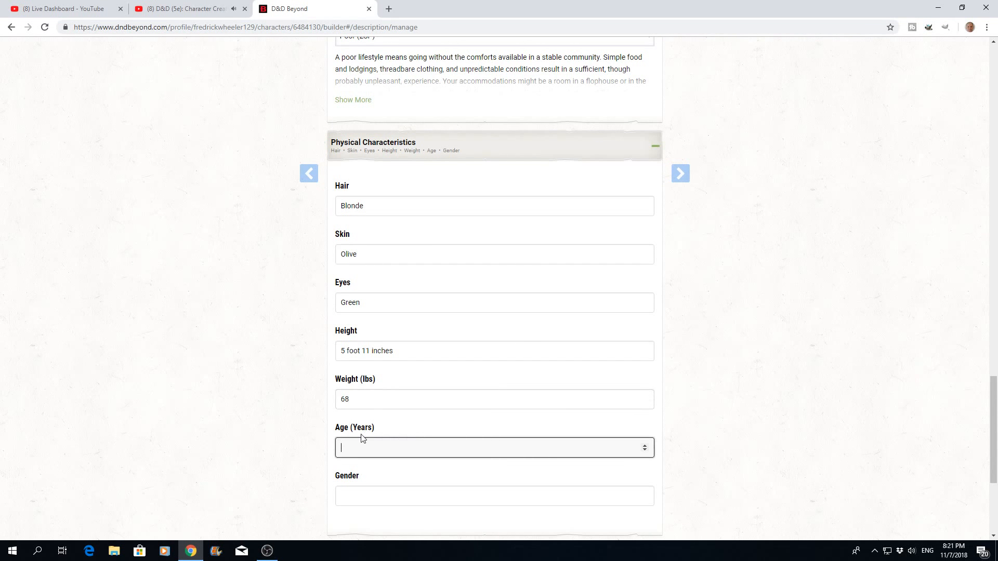
type("125")
left_click(354, 498)
type("Female")
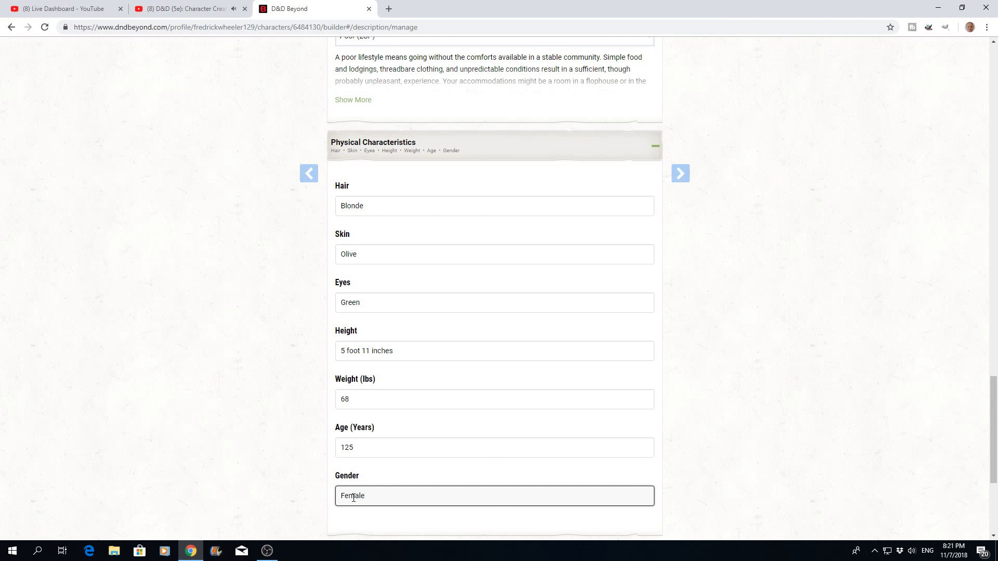
- Expand the Personal Characteristics section of the character description
scroll(472, 383, "down", 3)
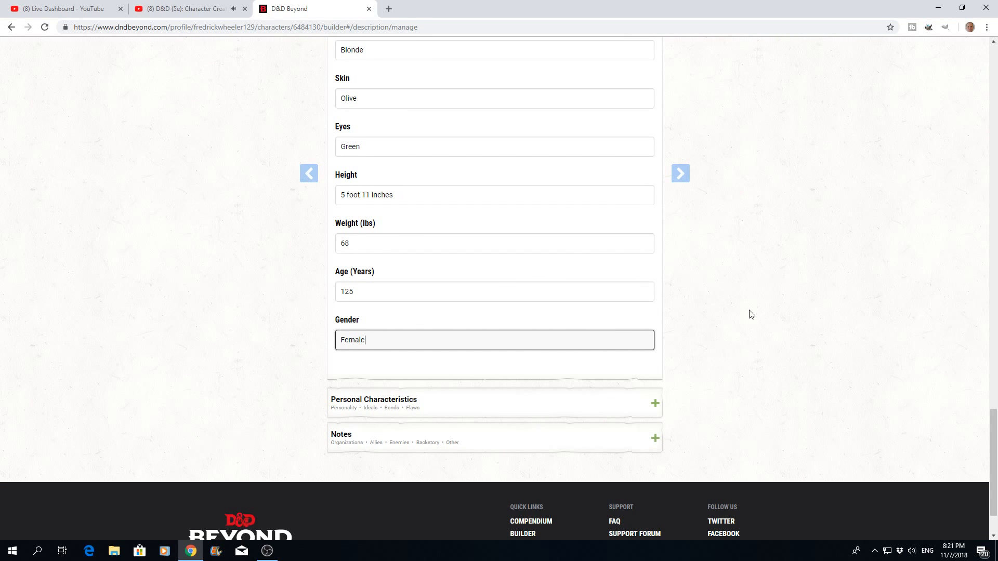
left_click(655, 405)
scroll(577, 405, "down", 2)
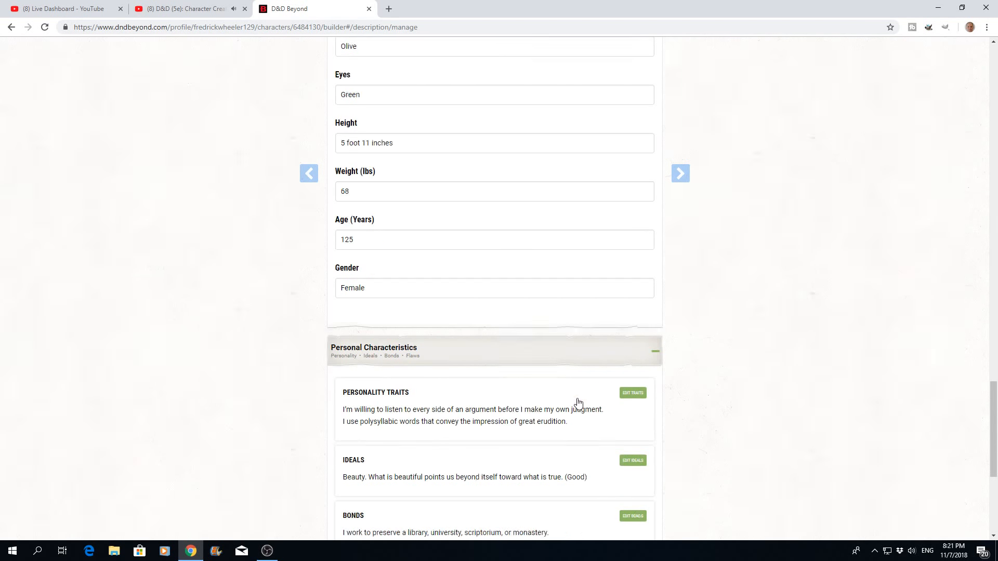
scroll(561, 334, "down", 2)
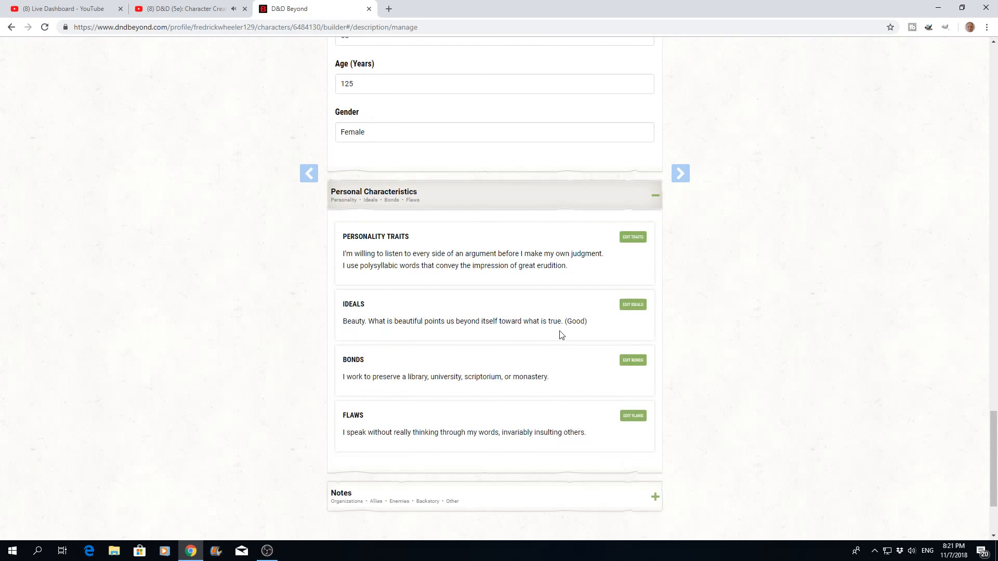
- Edit the personality traits so the second one reads "I use talk very slowly and say little."
left_click(632, 242)
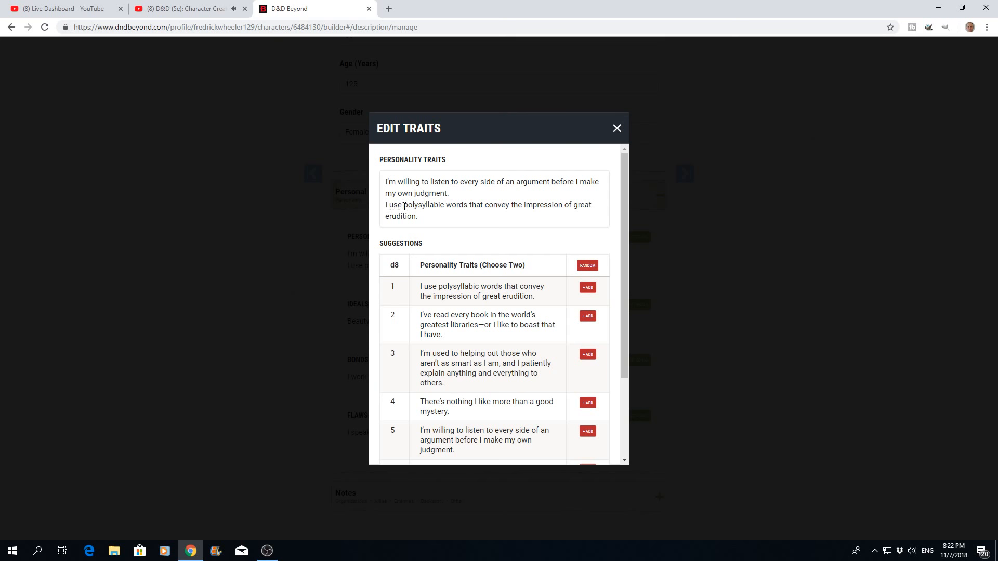
left_click_drag(403, 205, 511, 215)
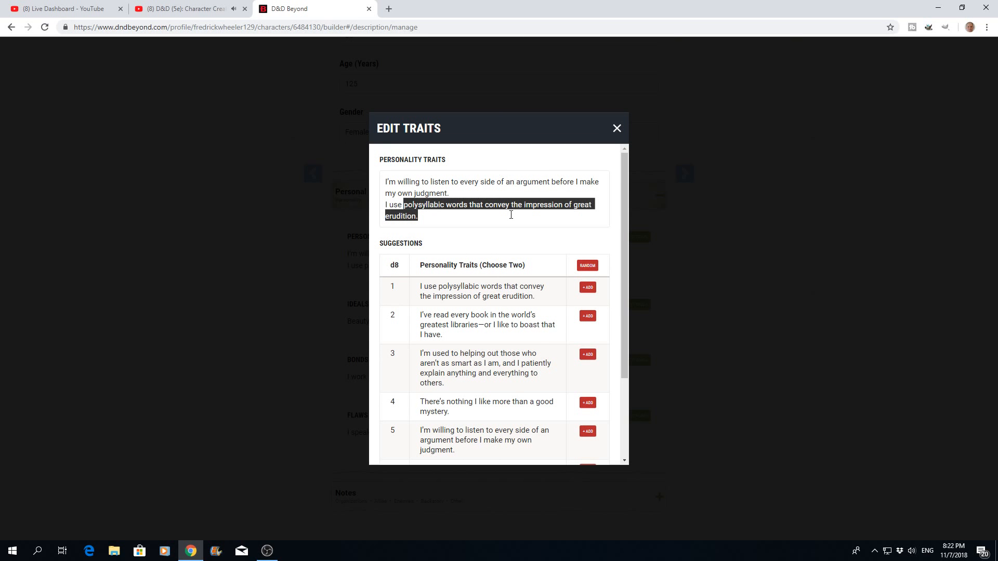
type("ta")
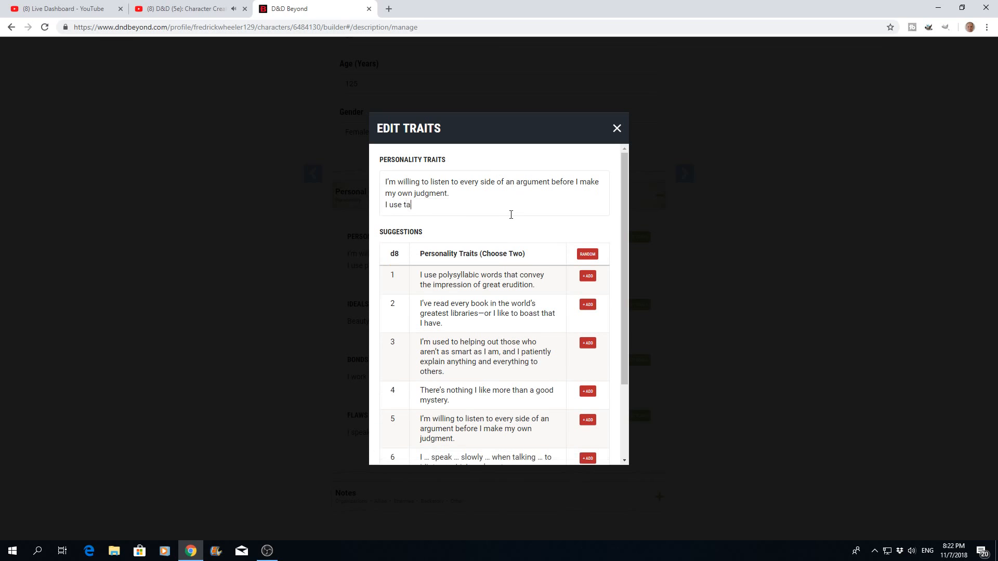
type("lk very slowly and say little.")
scroll(521, 201, "down", 2)
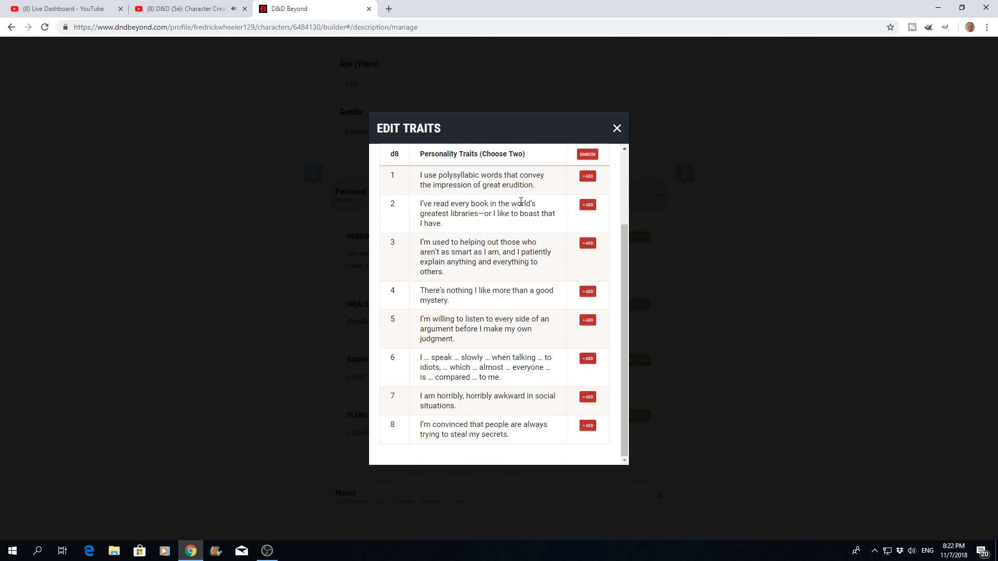
scroll(521, 201, "up", 2)
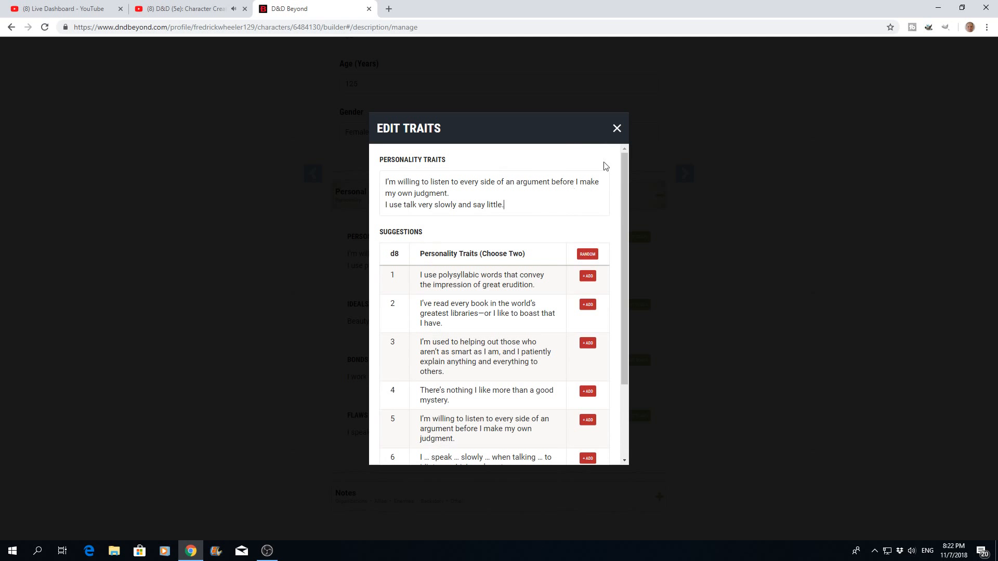
left_click(617, 129)
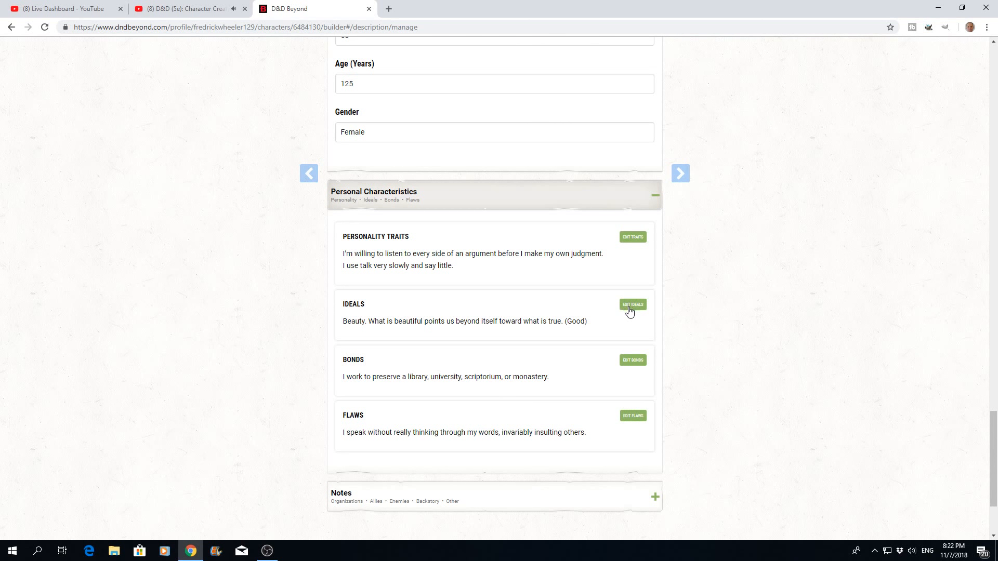
- Reword the character's bond to "I work to preserve the natural order and balance."
scroll(452, 339, "down", 1)
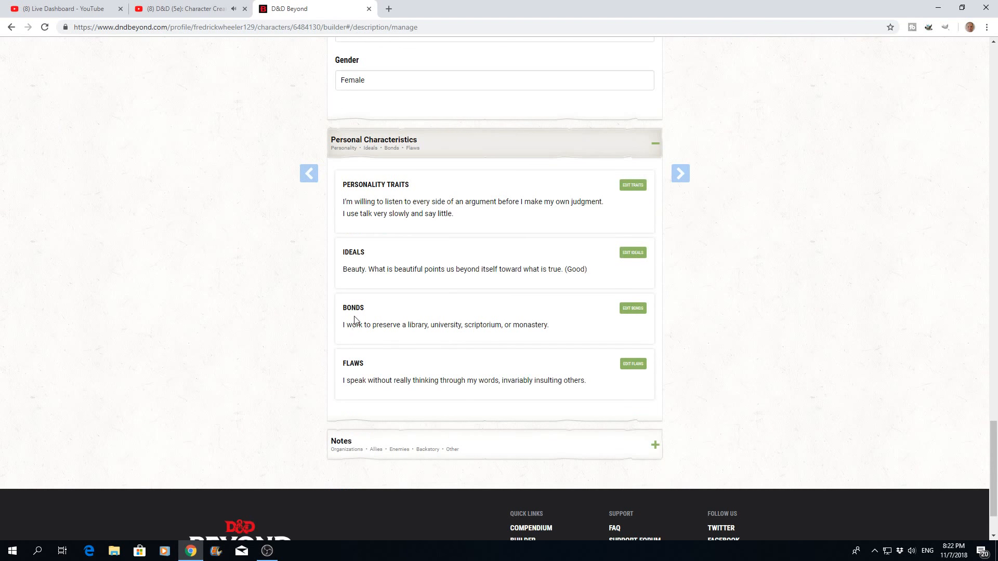
left_click(631, 309)
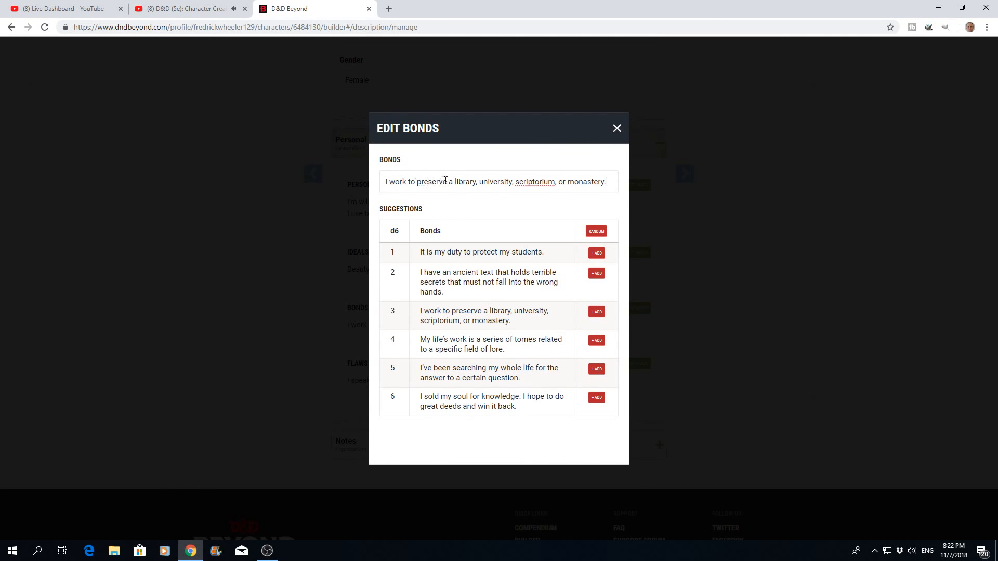
left_click_drag(451, 180, 607, 175)
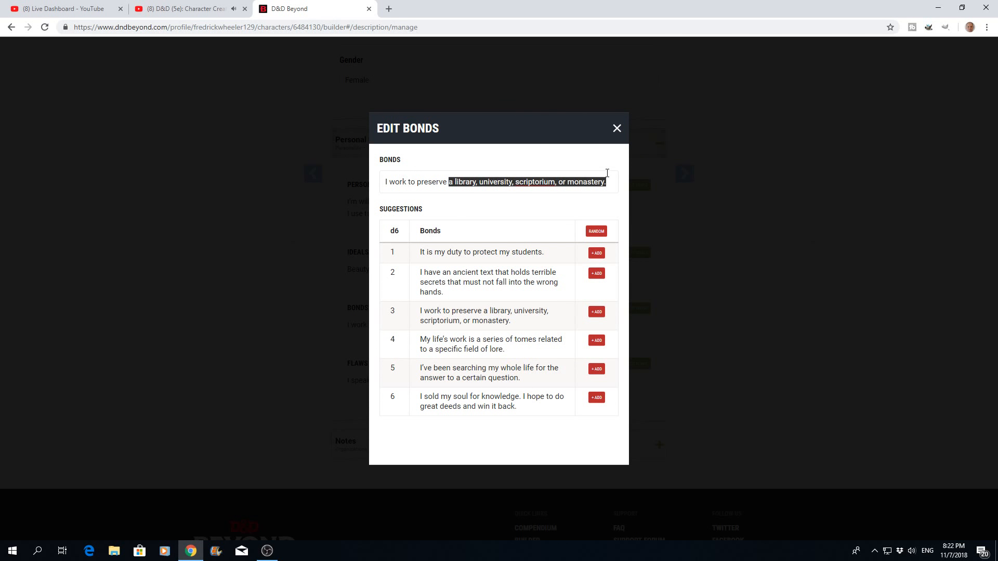
type("the na")
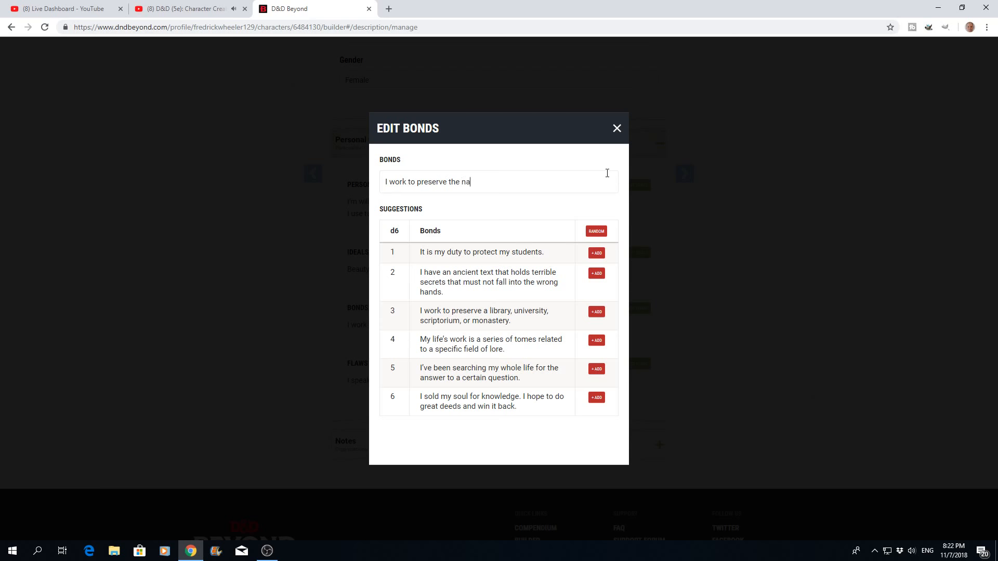
type("tural oder")
key("BackSpace")
key("BackSpace")
key("BackSpace")
key("BackSpace")
type("rder and balance")
left_click(616, 130)
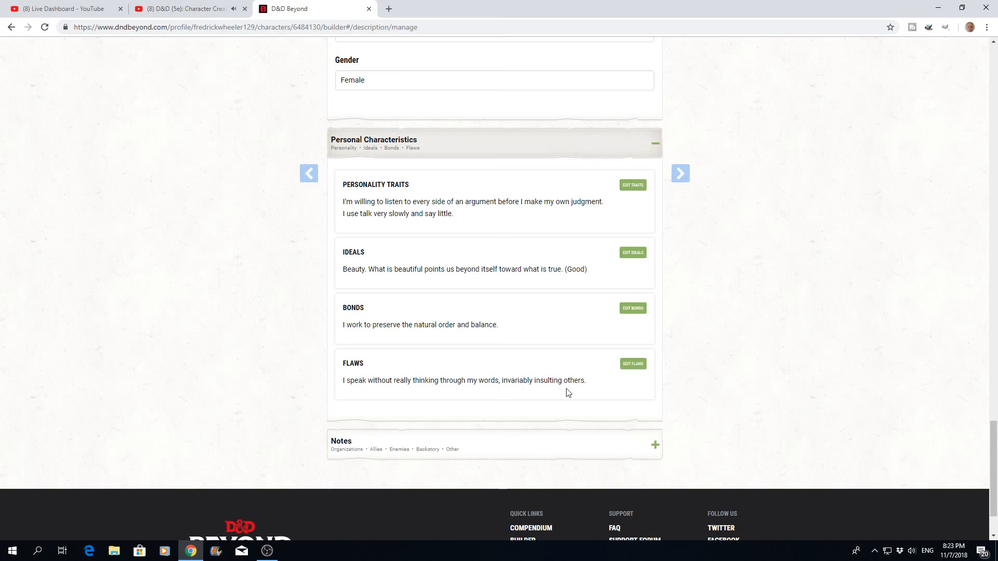
- Shorten the character's flaw to "I speak without really thinking through my words."
left_click(630, 366)
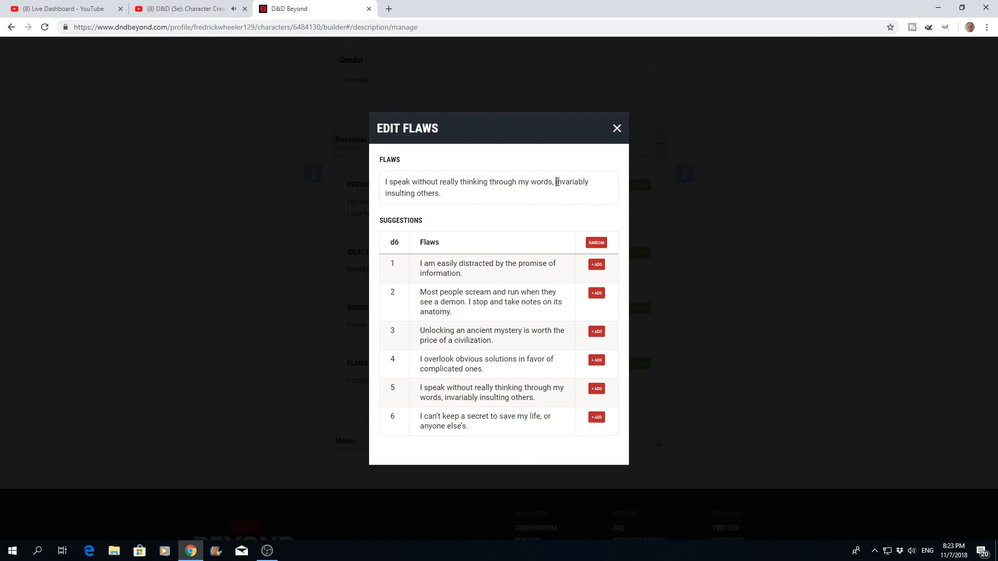
left_click_drag(557, 182, 562, 193)
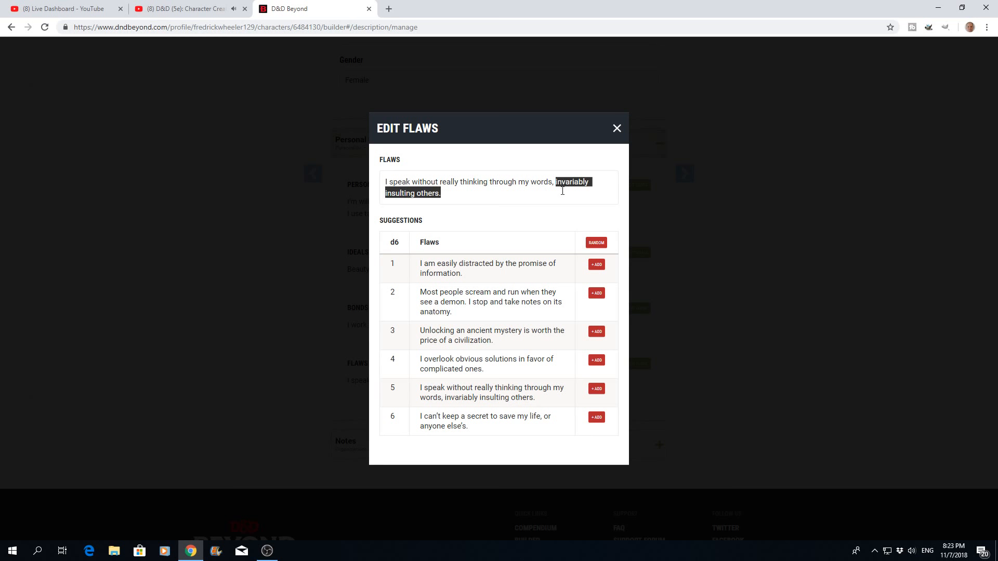
key("BackSpace")
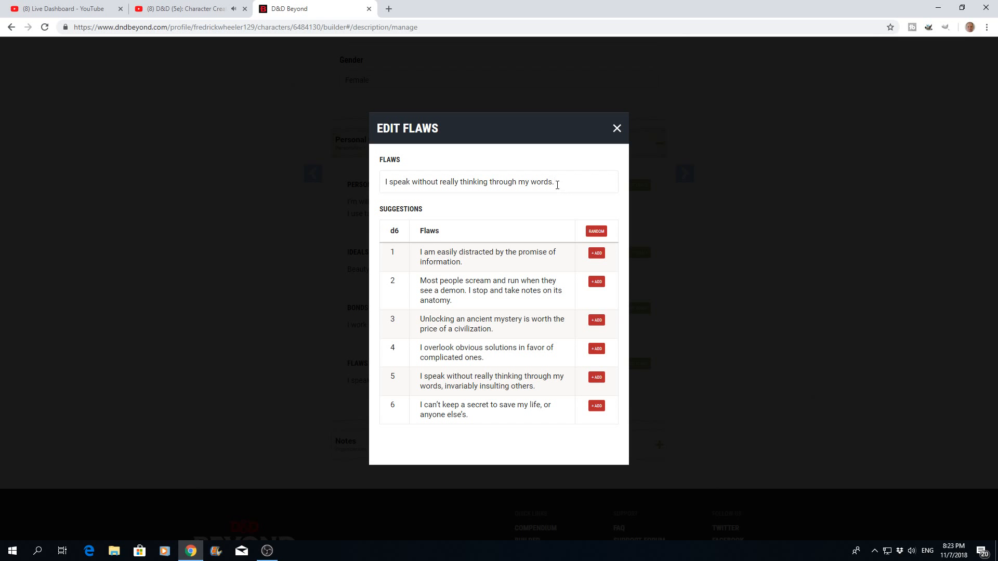
left_click(617, 128)
- In the character's notes, add "Emerald Enclave" under Organizations
scroll(707, 291, "down", 3)
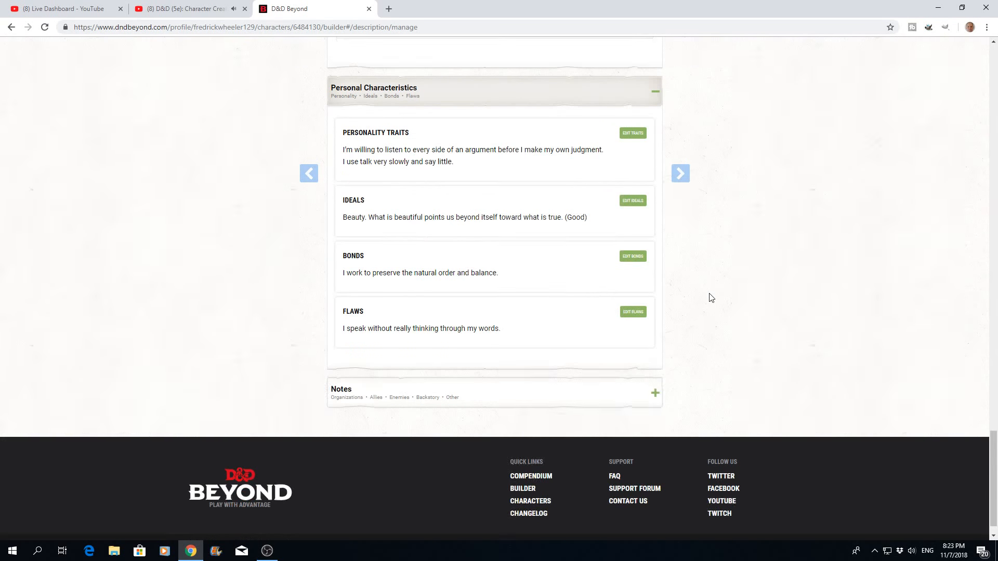
left_click(655, 369)
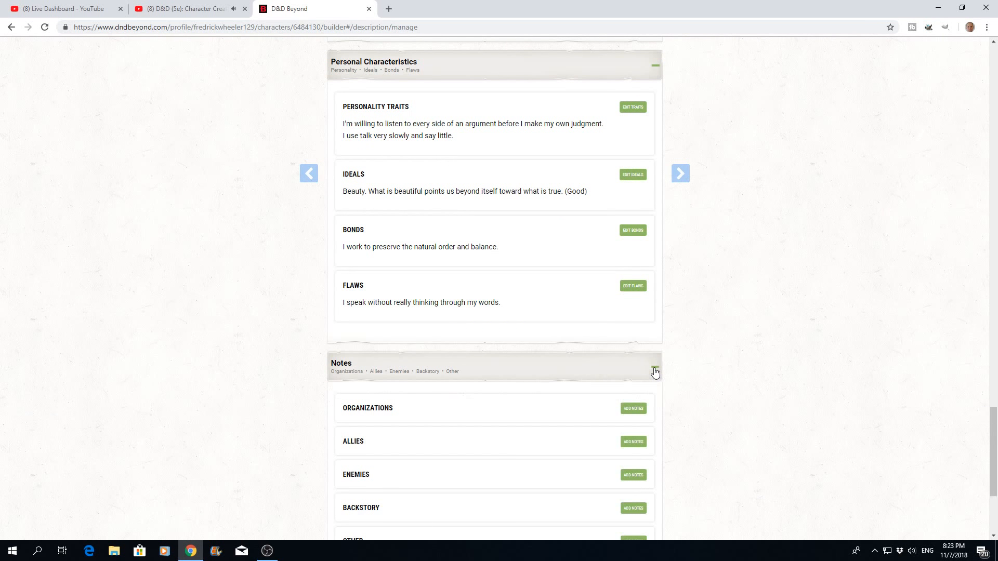
left_click(633, 410)
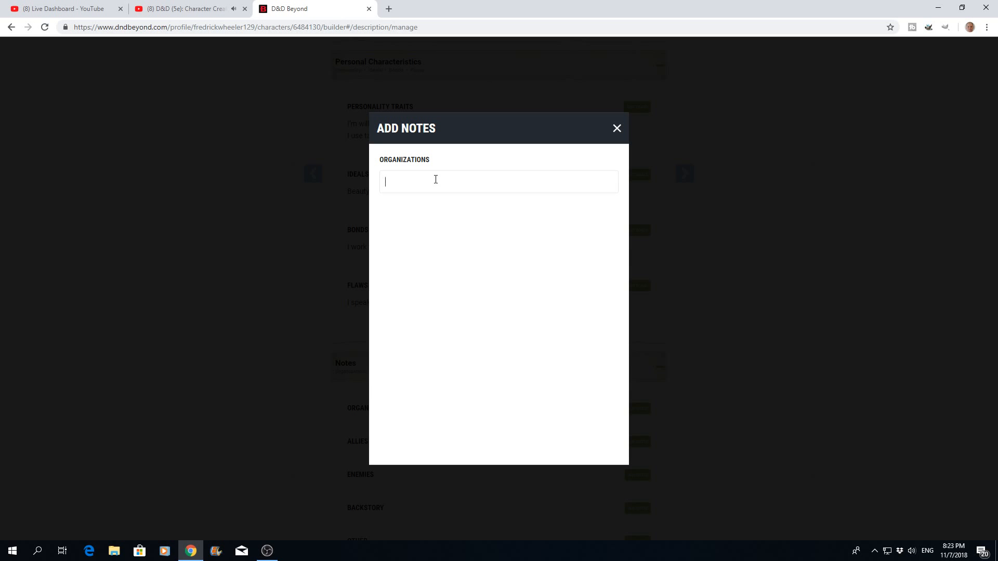
type("Emerald Enclave")
left_click(618, 129)
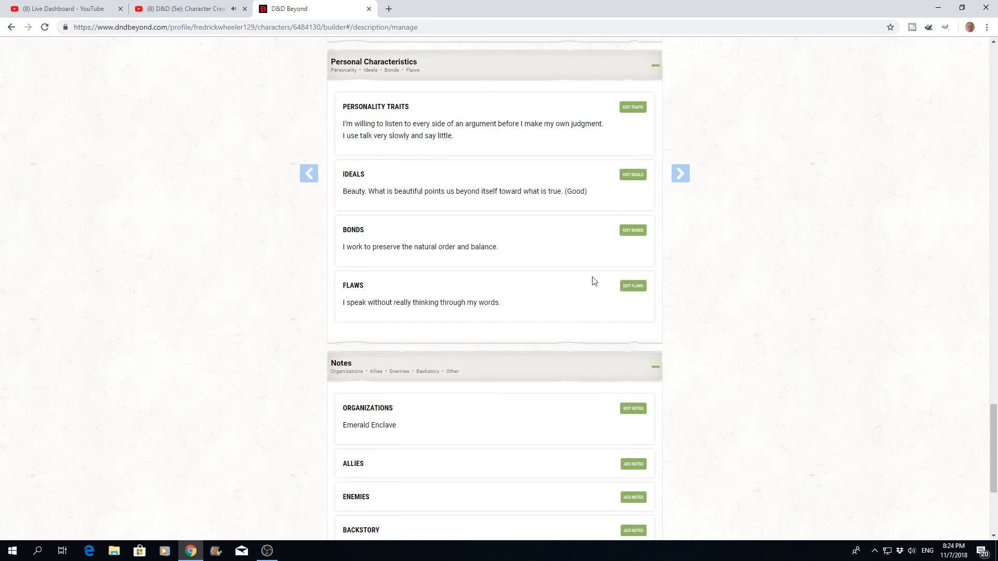
- Add "Panther" to the Allies notes
scroll(473, 425, "down", 2)
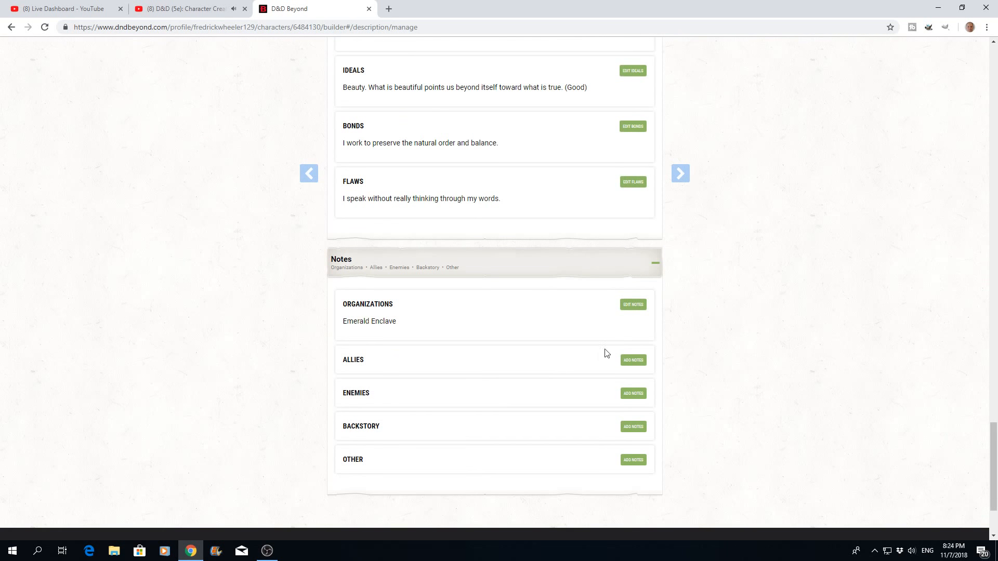
left_click(634, 360)
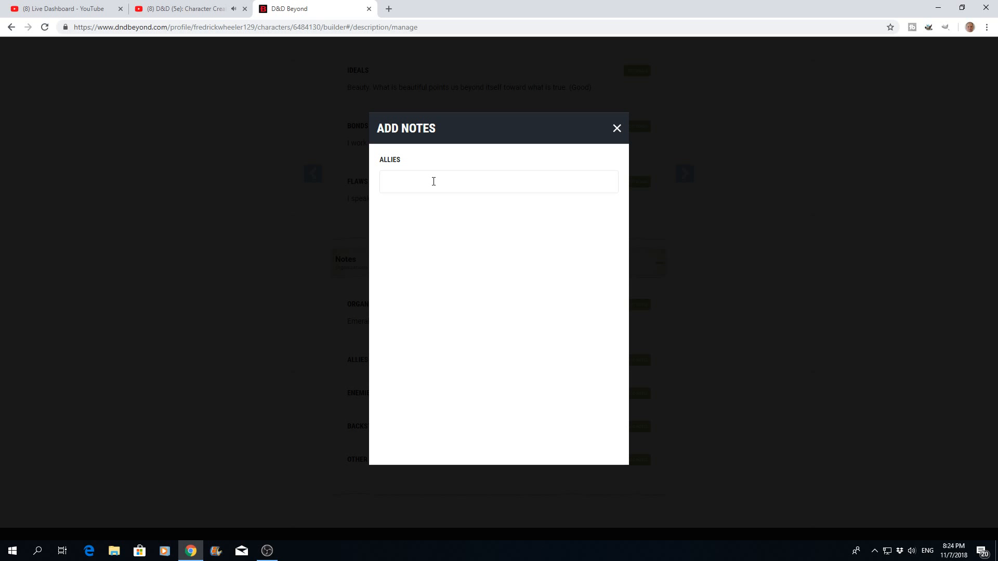
type("Pather")
left_click(396, 181)
type("n")
left_click(617, 129)
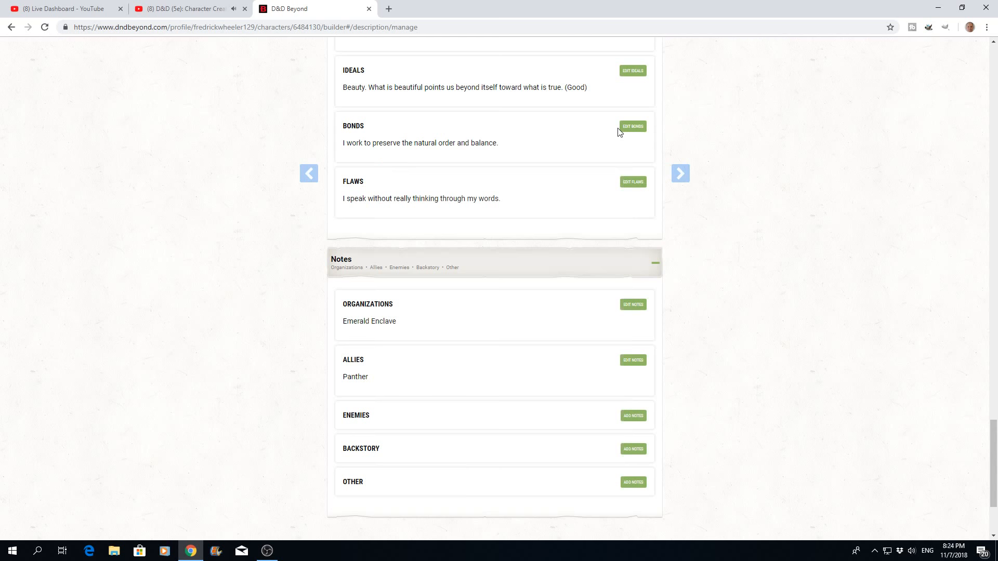
- Finish the description and advance past the equipment introduction to the equipment management page
scroll(463, 414, "down", 1)
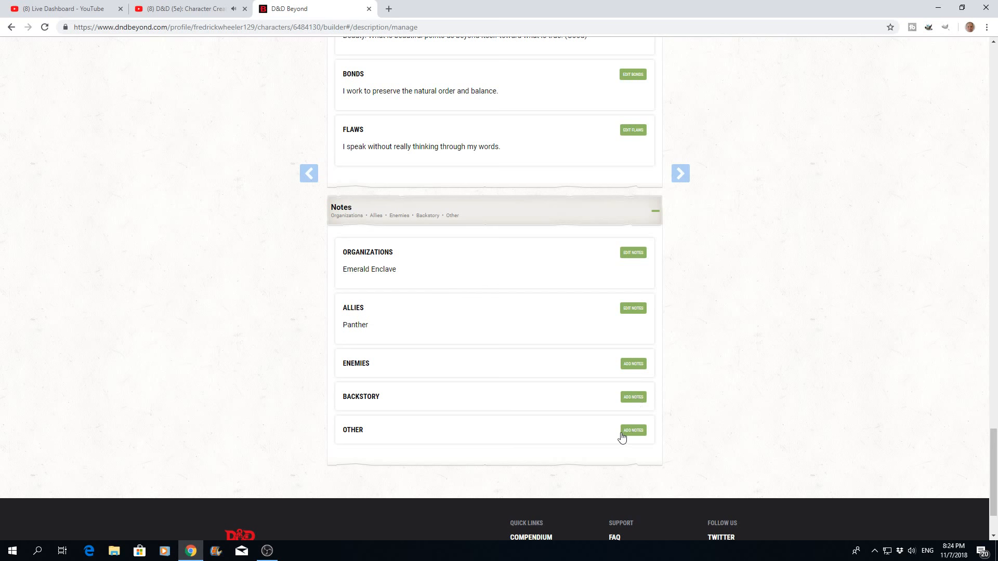
scroll(728, 322, "up", 4)
scroll(728, 318, "up", 20)
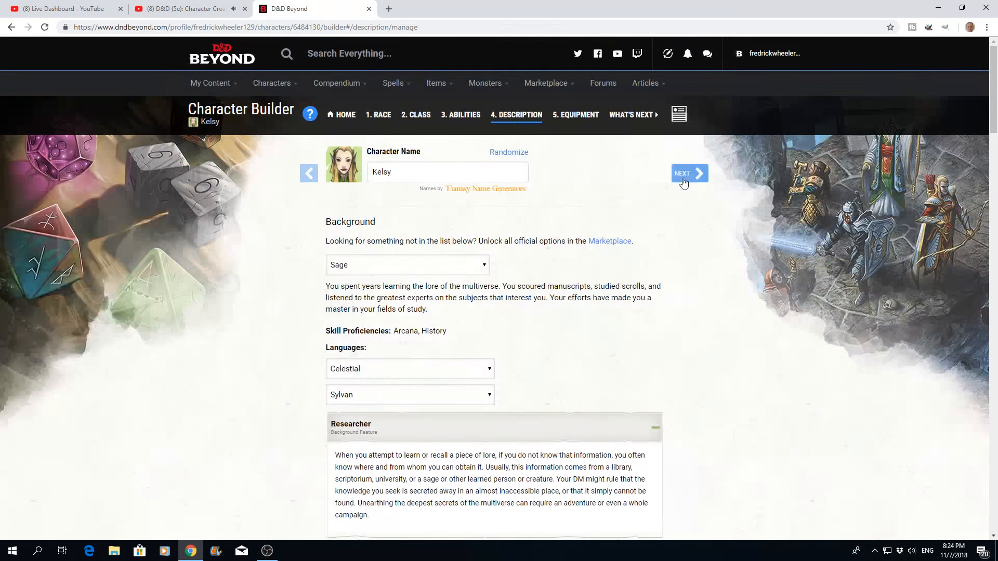
left_click(684, 177)
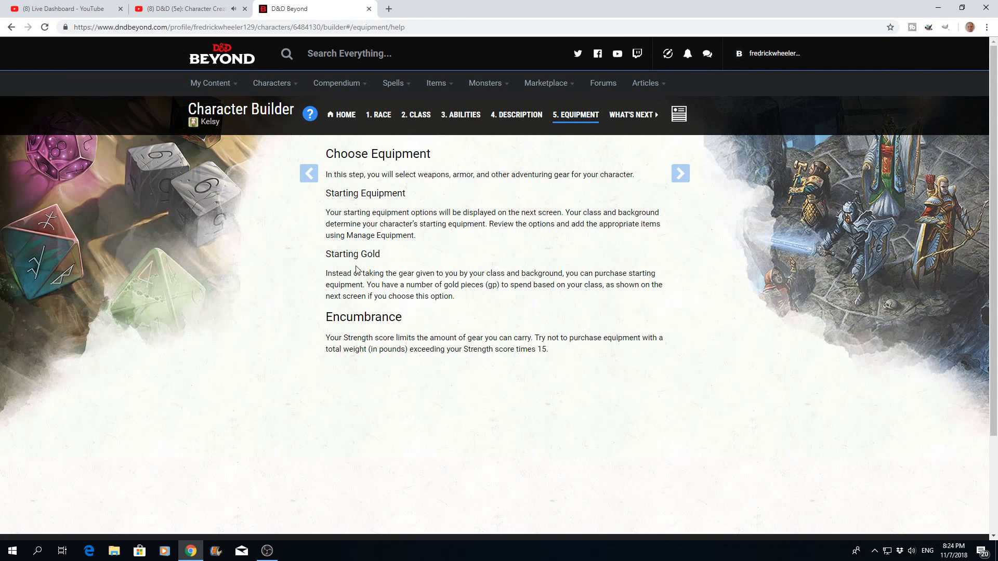
left_click(680, 175)
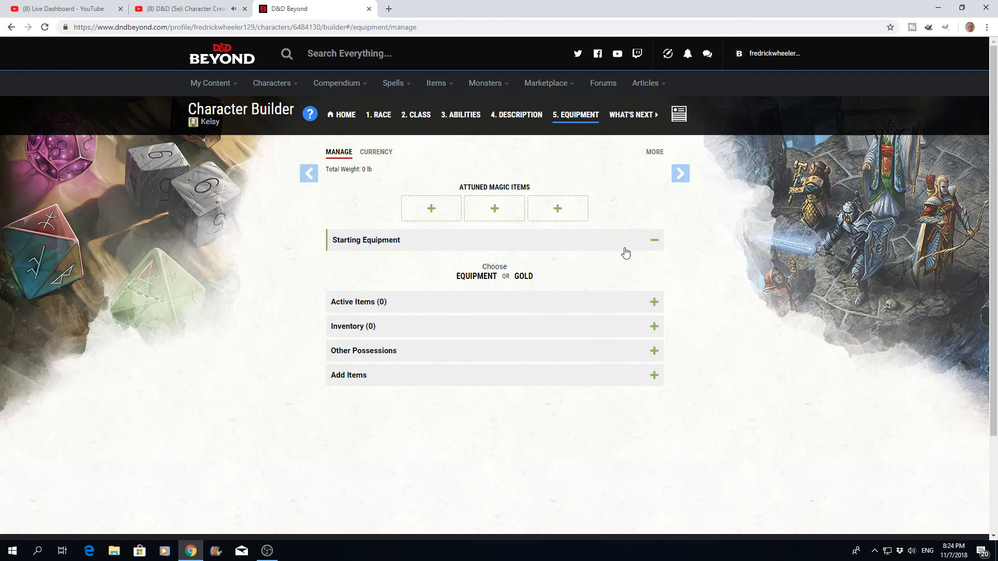
- Choose starting equipment instead of gold, taking the wooden shield and the scimitar for the Druid
left_click(477, 276)
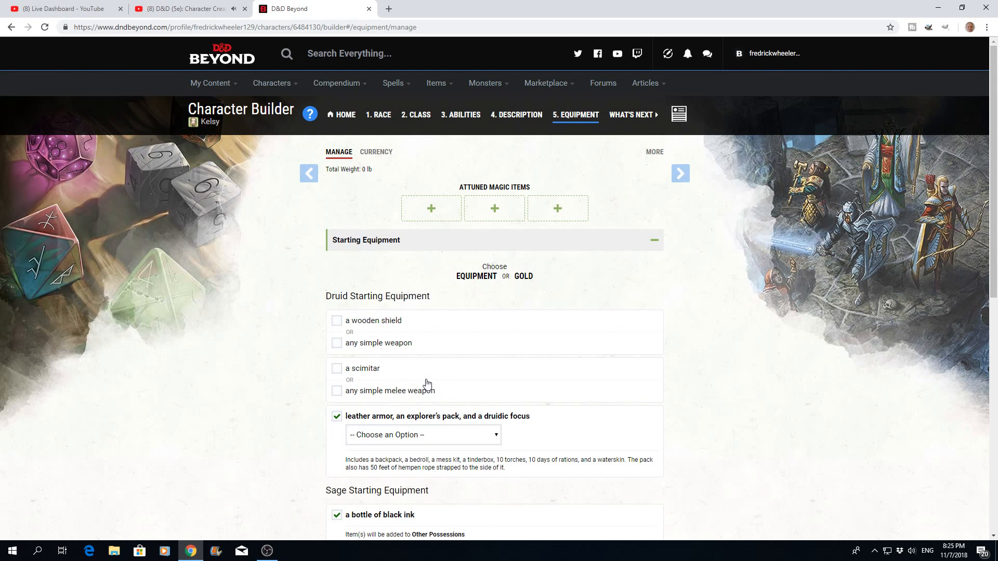
left_click(336, 321)
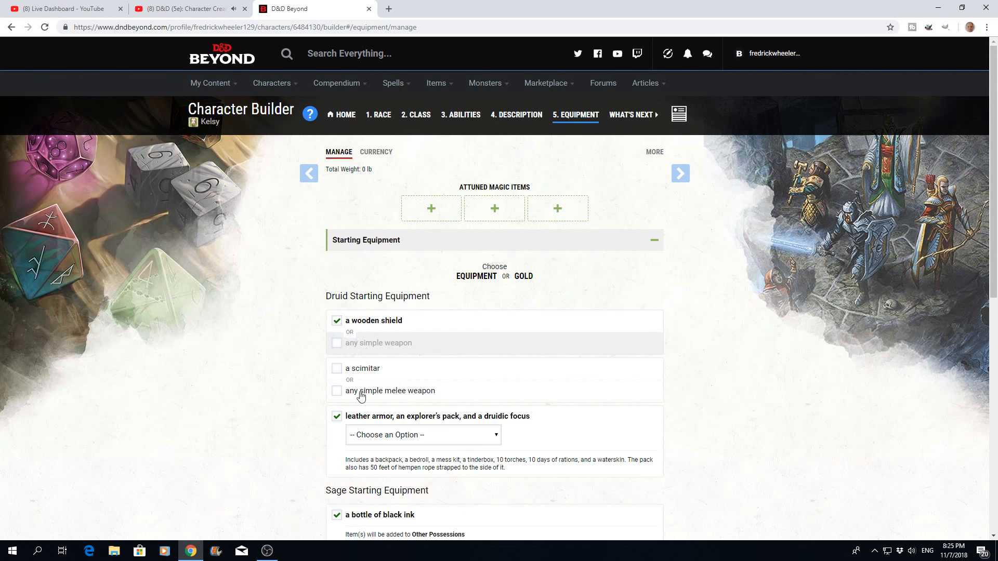
left_click(337, 370)
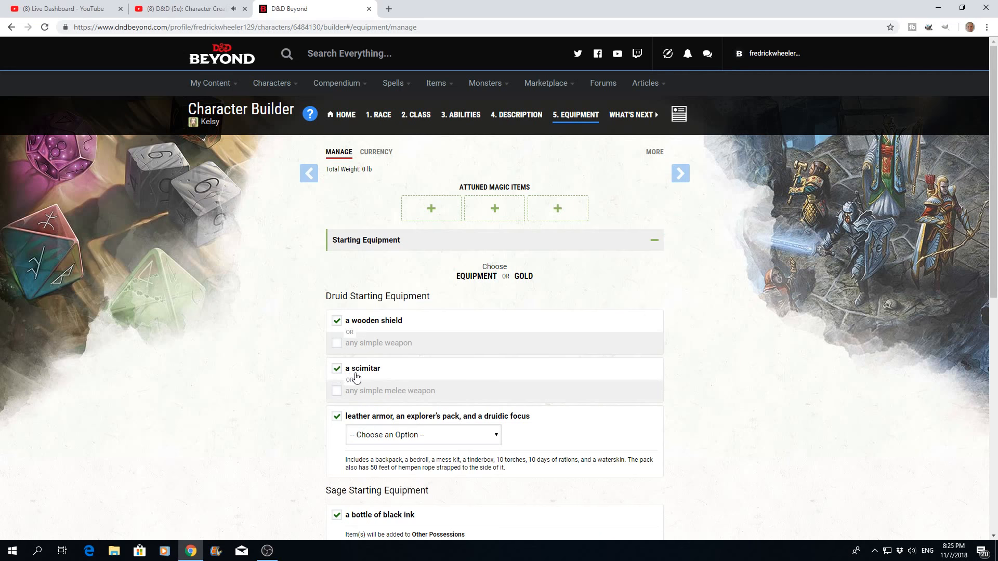
- Replace the scimitar choice with any simple melee weapon and look through the available weapons without picking one
scroll(425, 378, "down", 2)
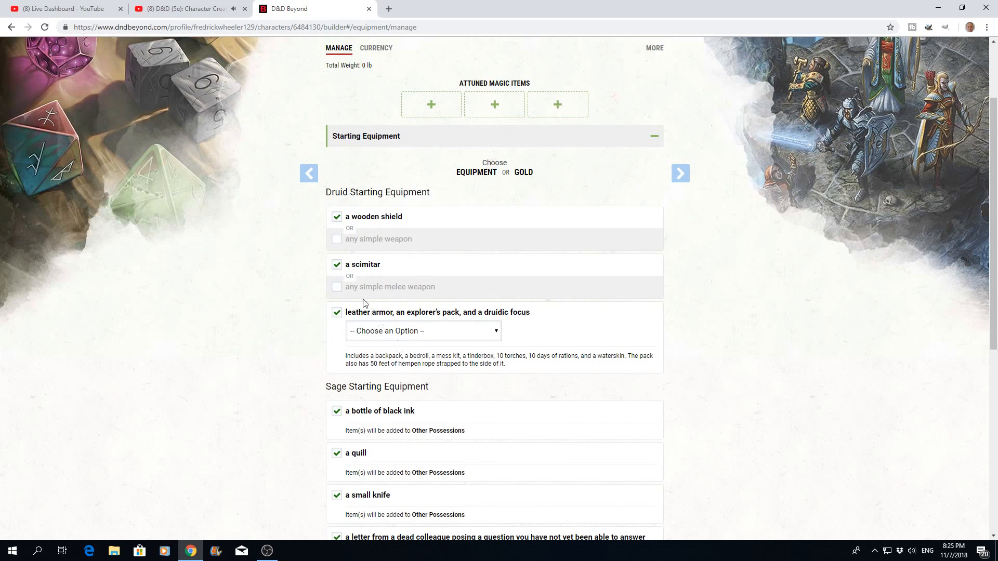
left_click(340, 267)
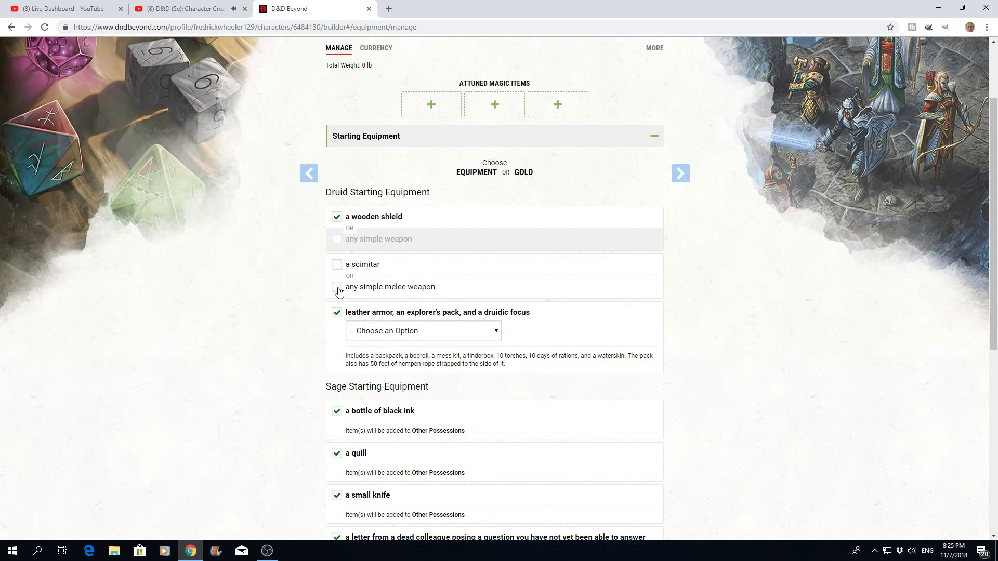
left_click(337, 287)
left_click(496, 308)
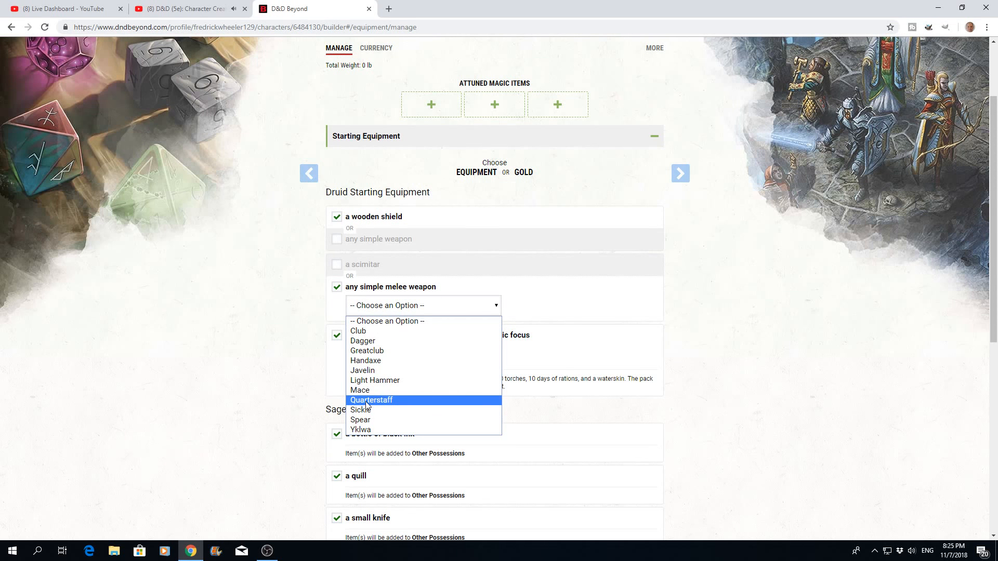
left_click(305, 269)
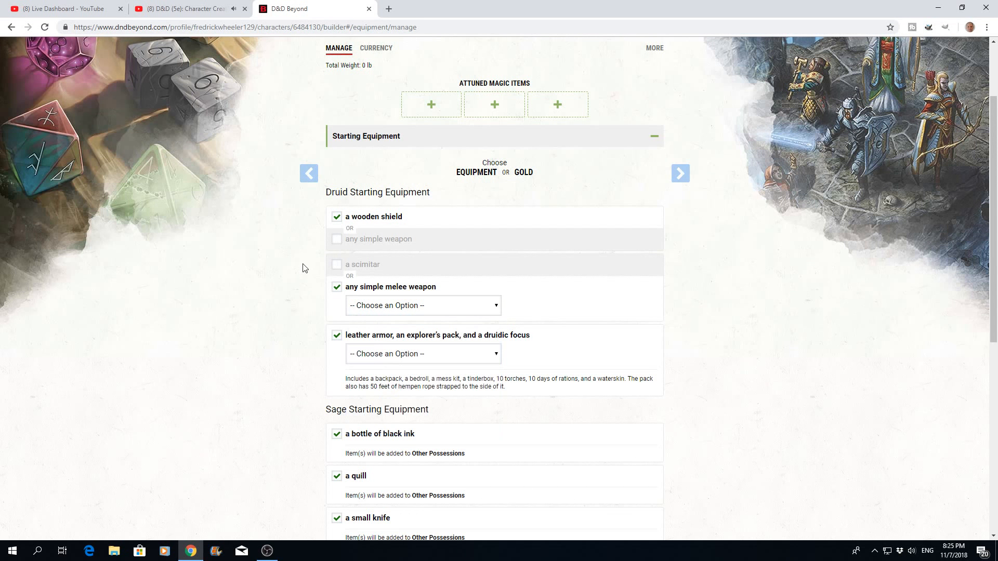
- Switch the Druid's weapon choice from any simple melee weapon back to the scimitar
left_click(337, 287)
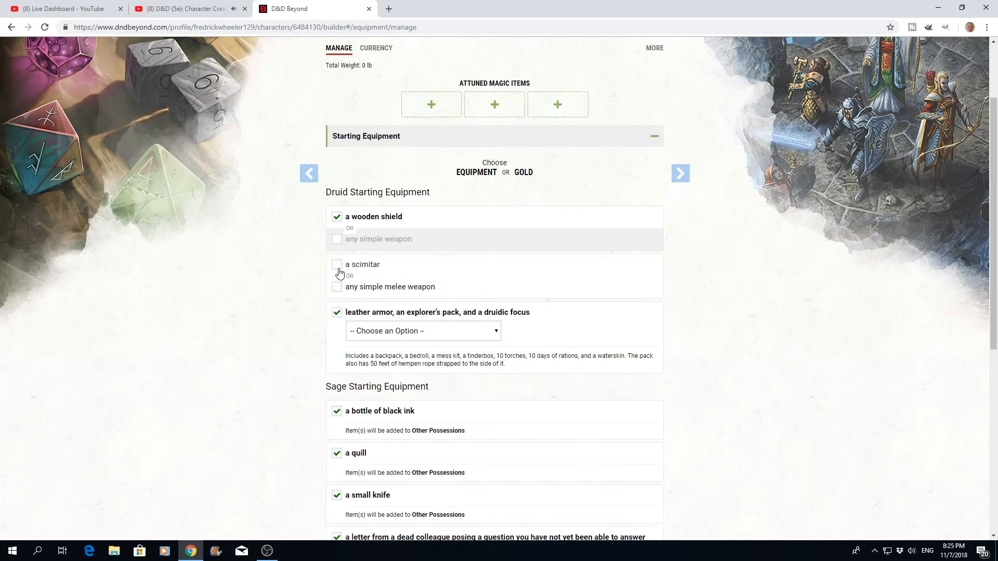
left_click(336, 265)
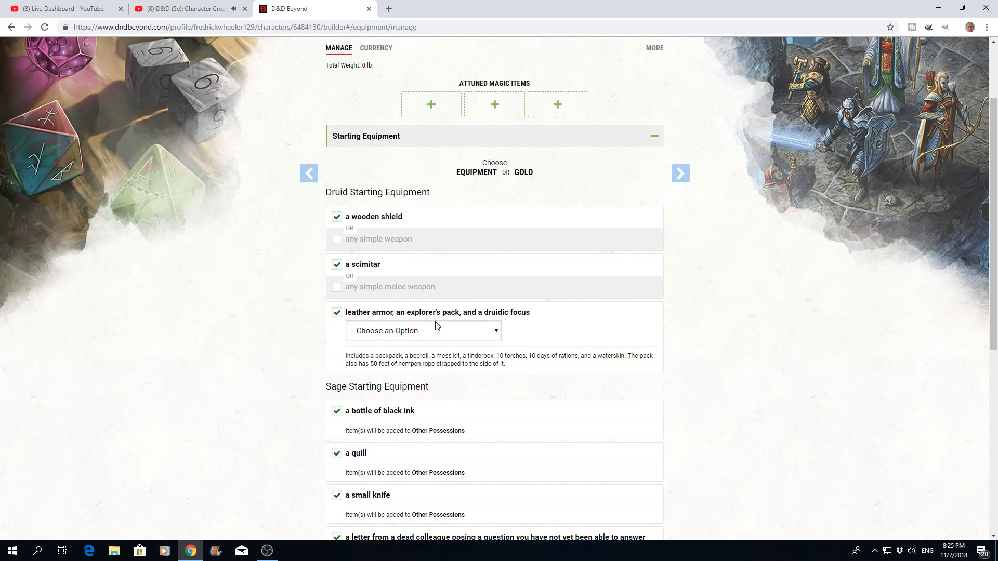
left_click(497, 335)
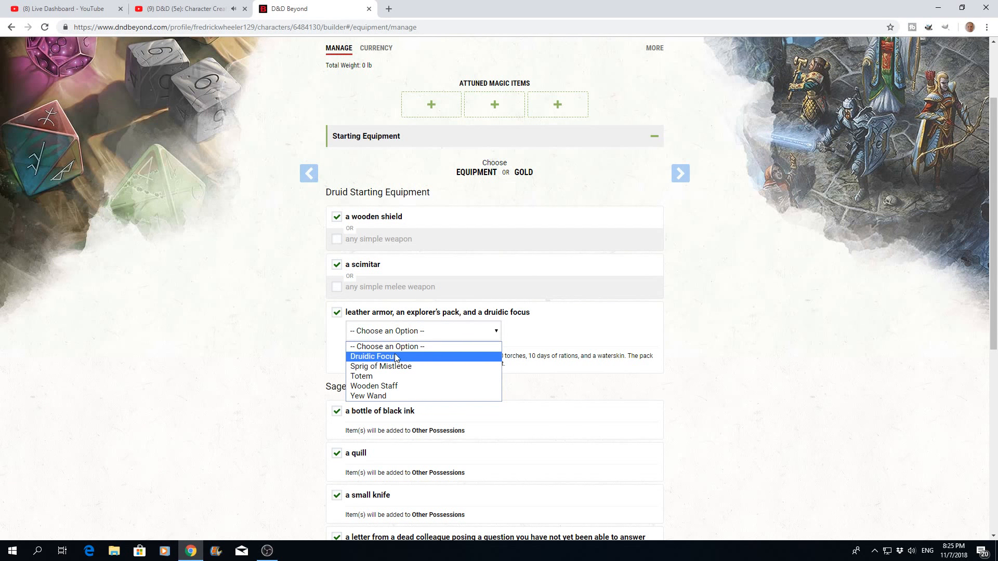
left_click(541, 338)
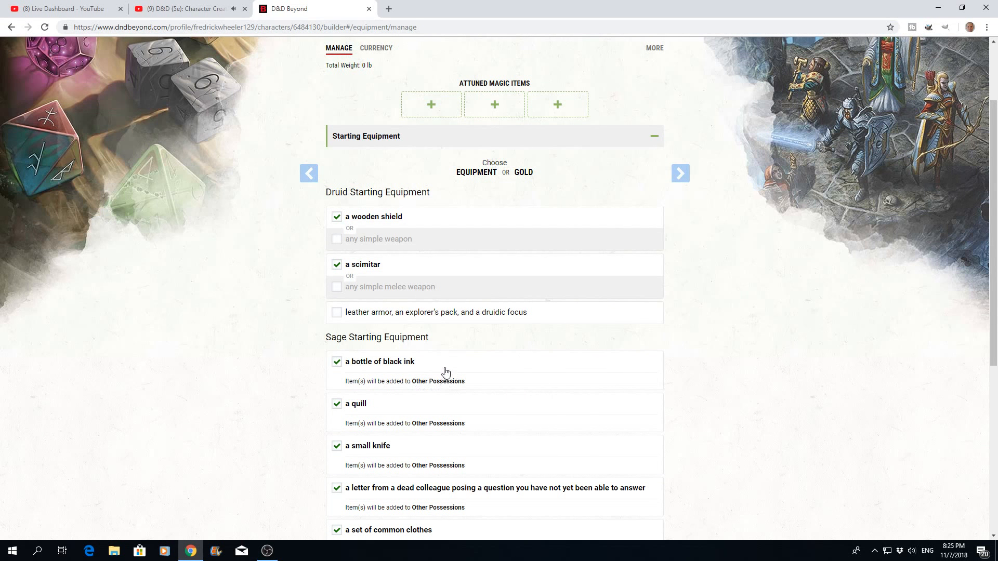
scroll(419, 363, "down", 4)
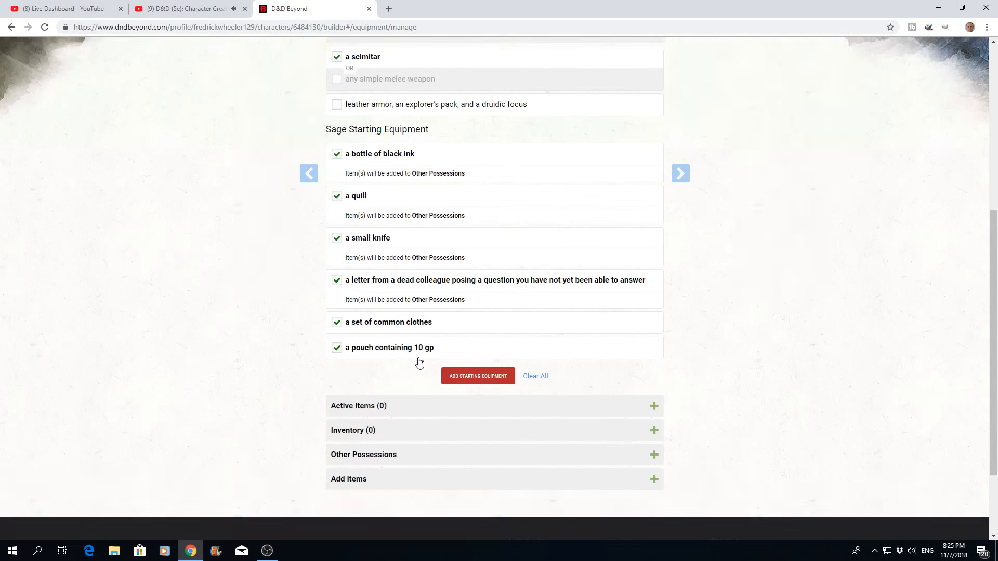
scroll(418, 363, "up", 4)
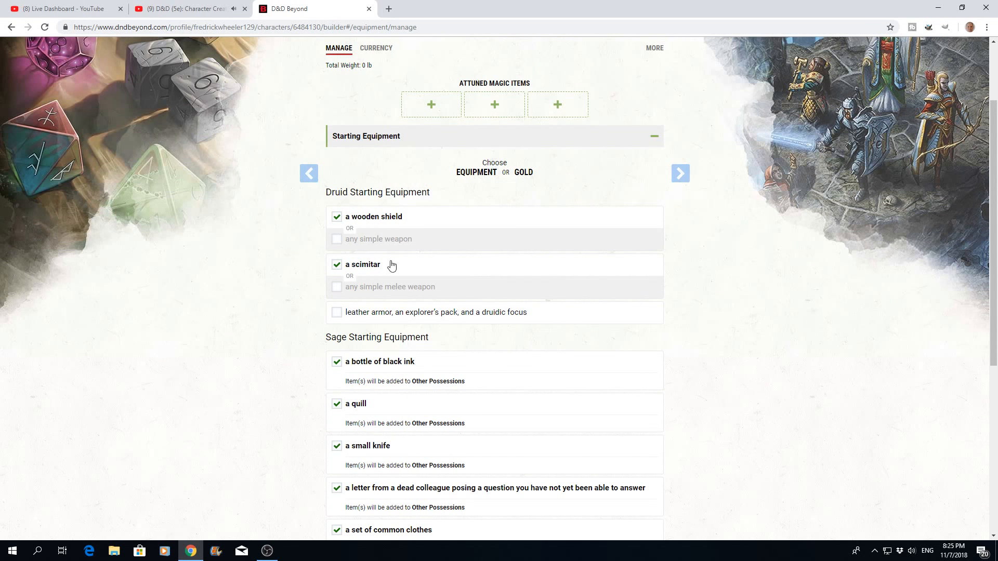
left_click(338, 314)
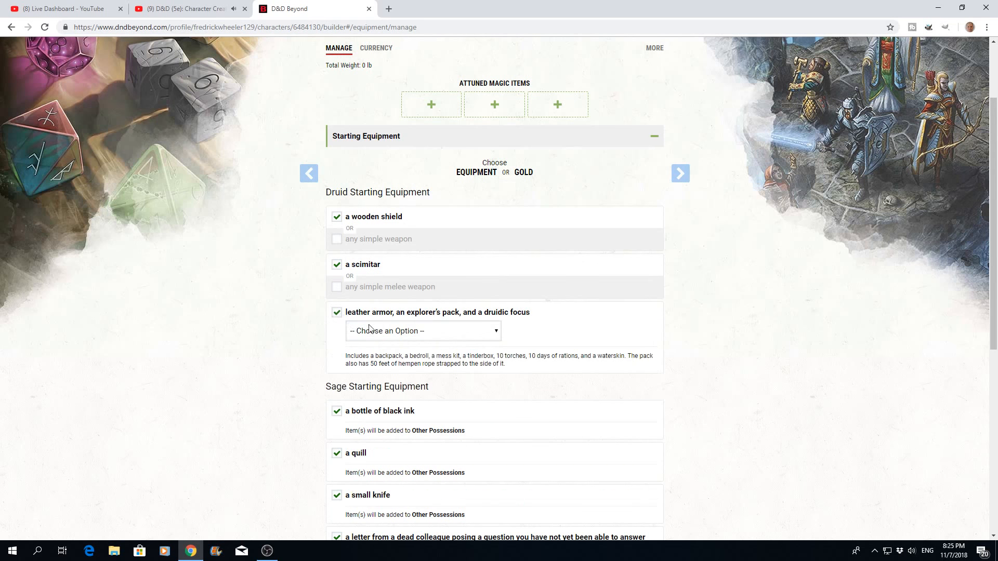
- Choose Sprig of Mistletoe as the druidic focus and add the selected Druid and Sage starting equipment to the character
left_click(497, 333)
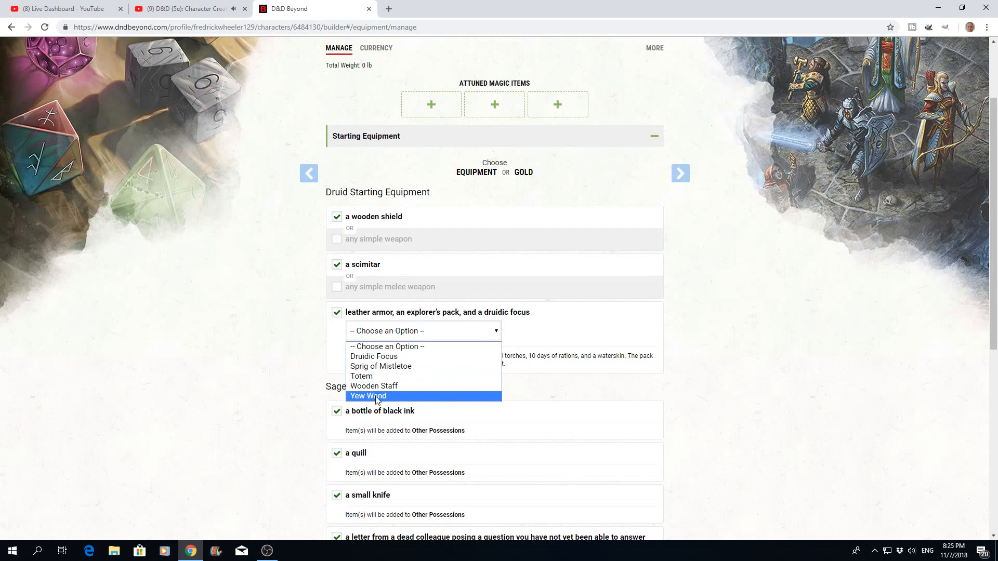
left_click(370, 367)
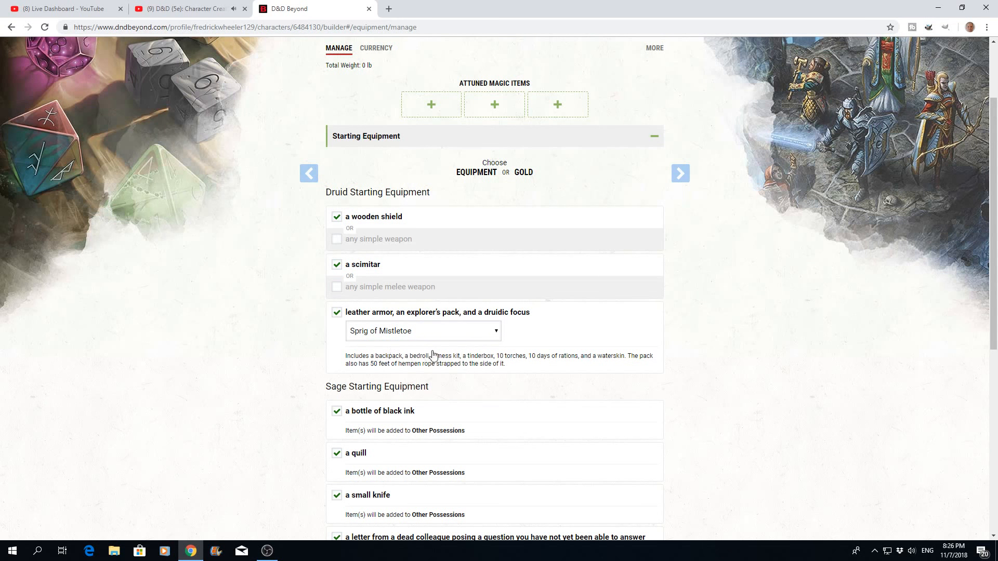
scroll(475, 375, "down", 3)
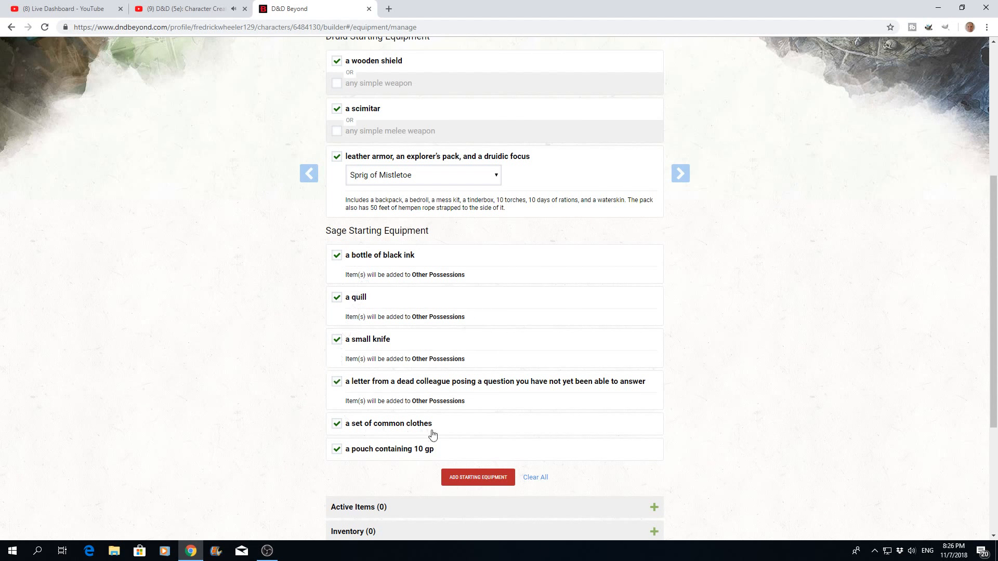
scroll(479, 391, "down", 3)
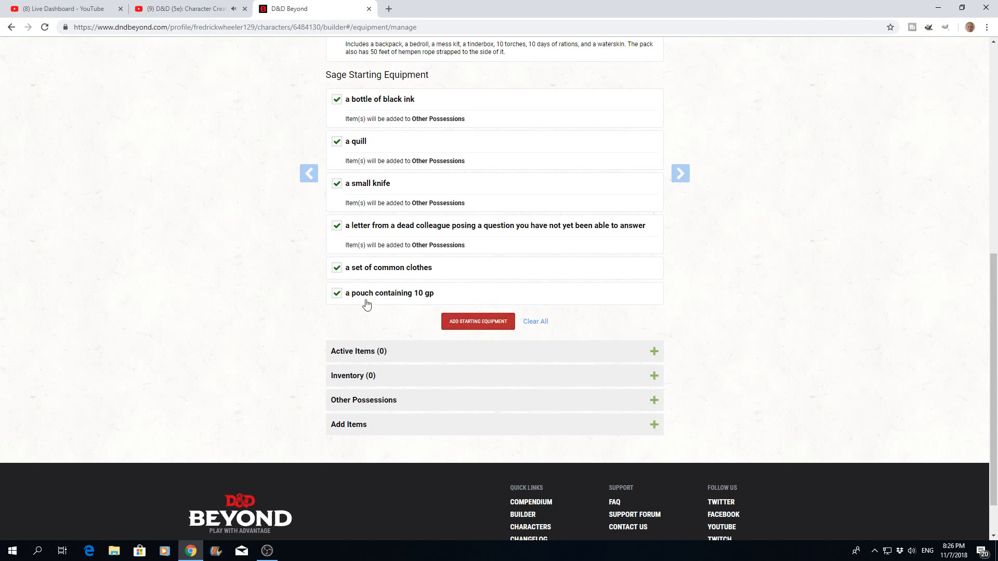
left_click(476, 325)
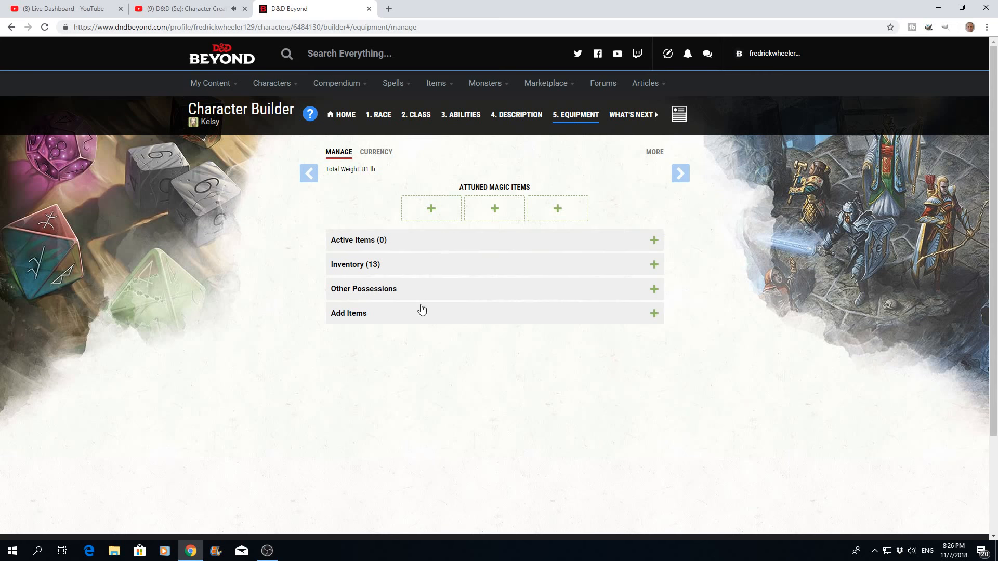
- Find the Healer's Kit by filtering the additional items for "healer" and add it to the inventory
left_click(654, 315)
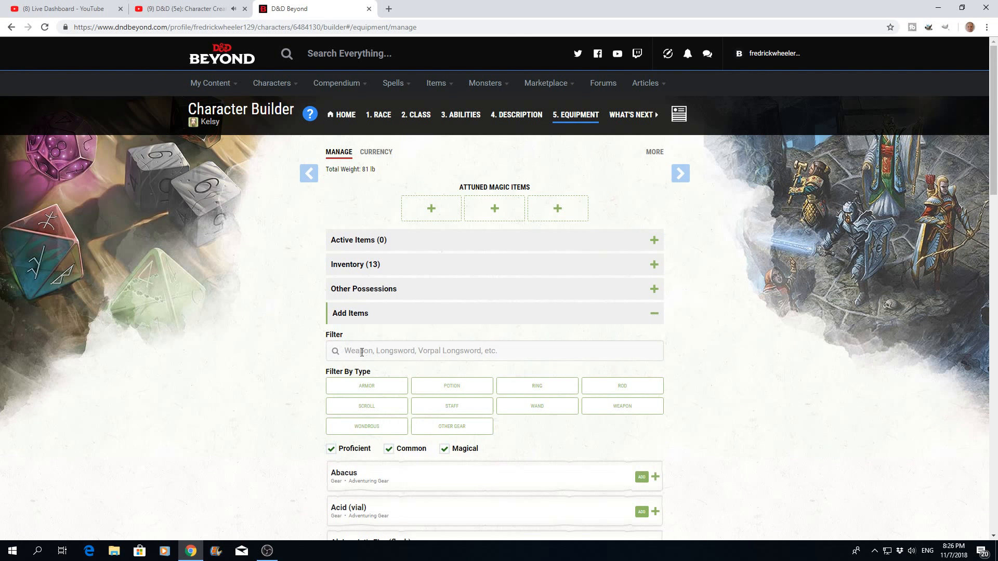
left_click(362, 353)
type("healer")
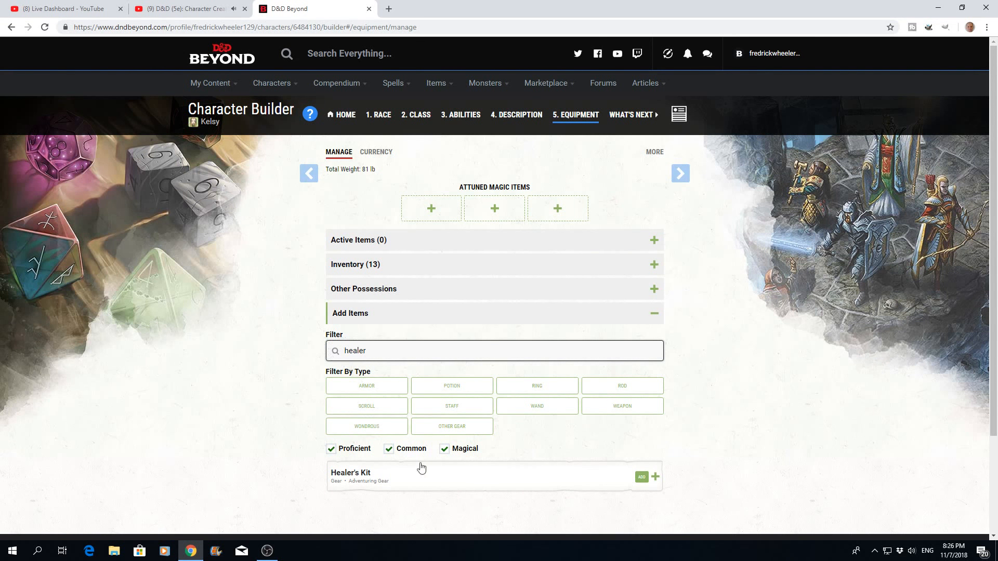
left_click(641, 478)
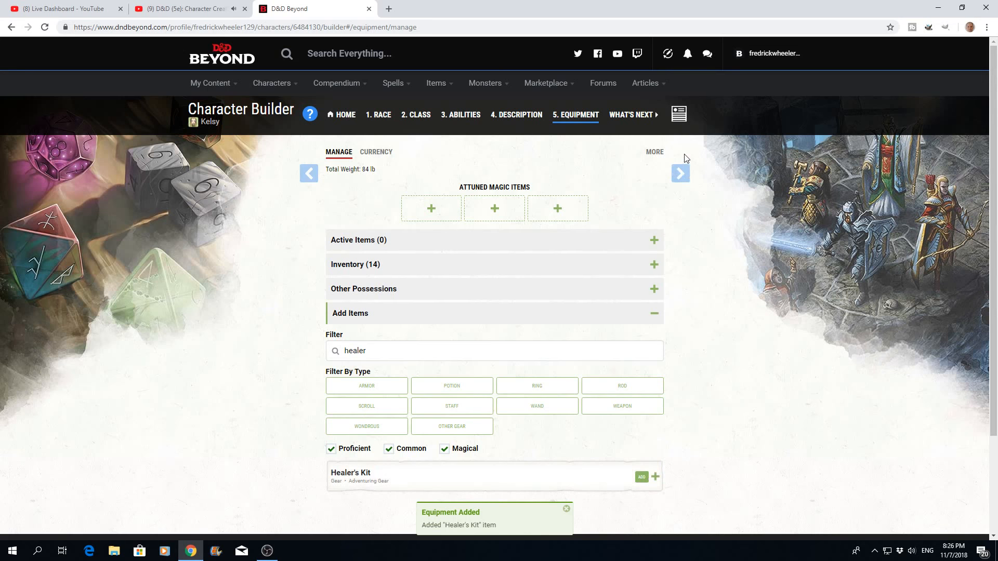
- Advance past the equipment stage and view the character sheet
scroll(694, 221, "down", 3)
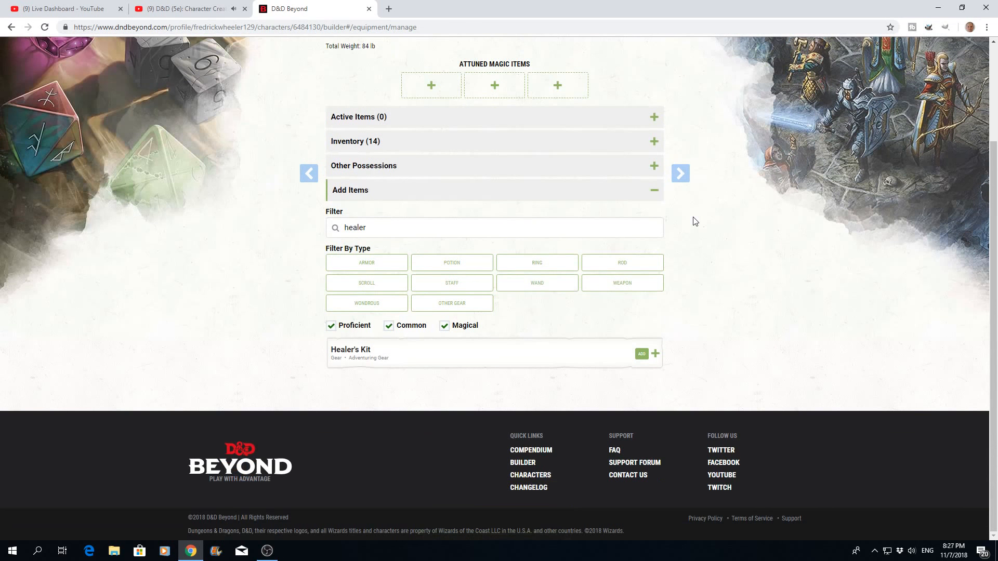
scroll(695, 221, "up", 3)
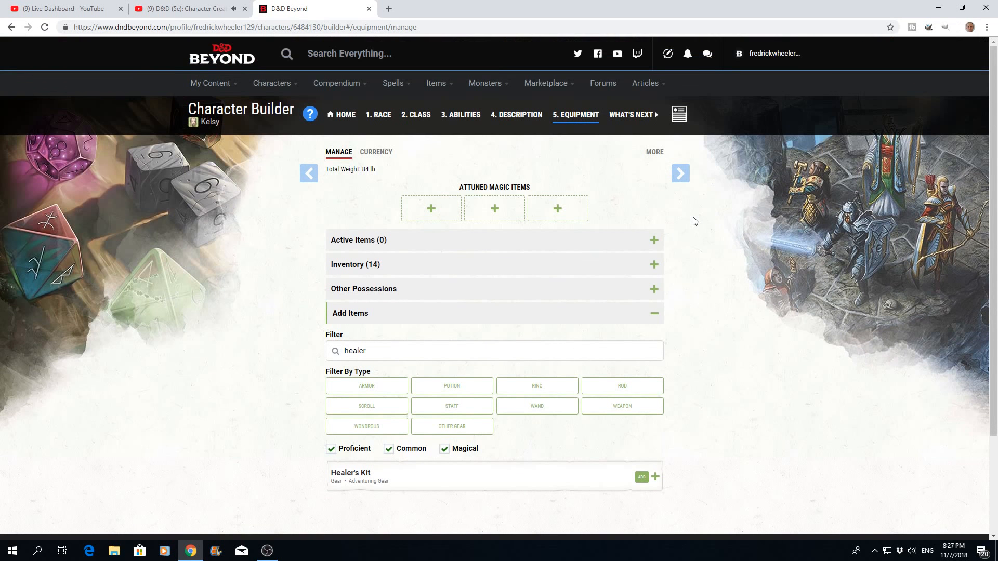
left_click(680, 175)
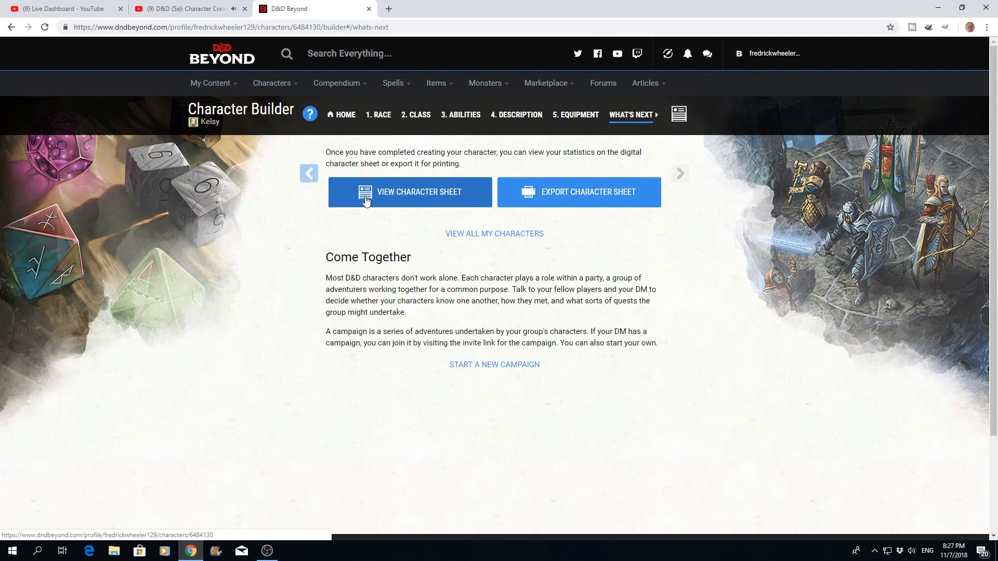
left_click(414, 193)
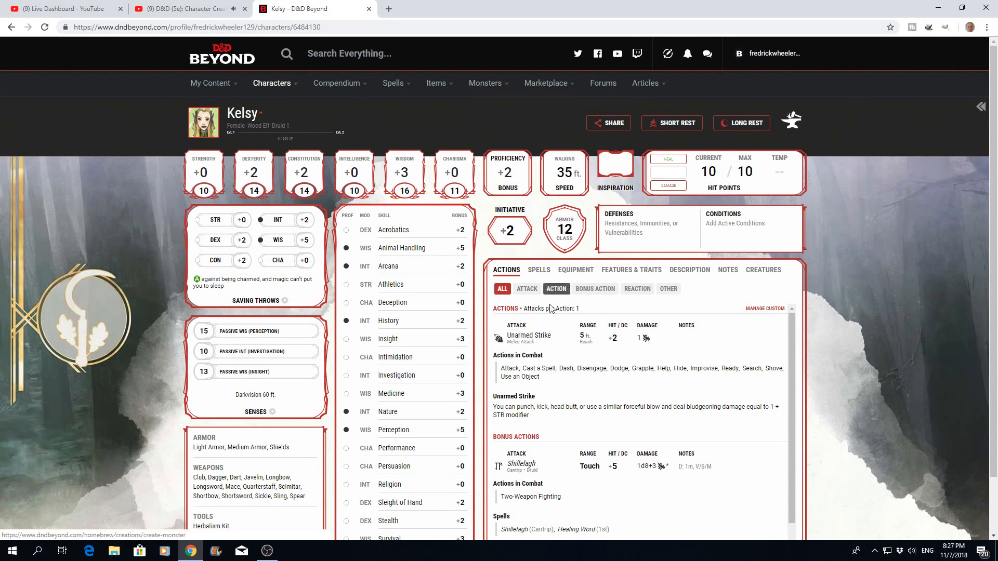
- Reopen the level 1 Elf Druid for editing from the My Characters list and go to its equipment management page
mouse_move(236, 91)
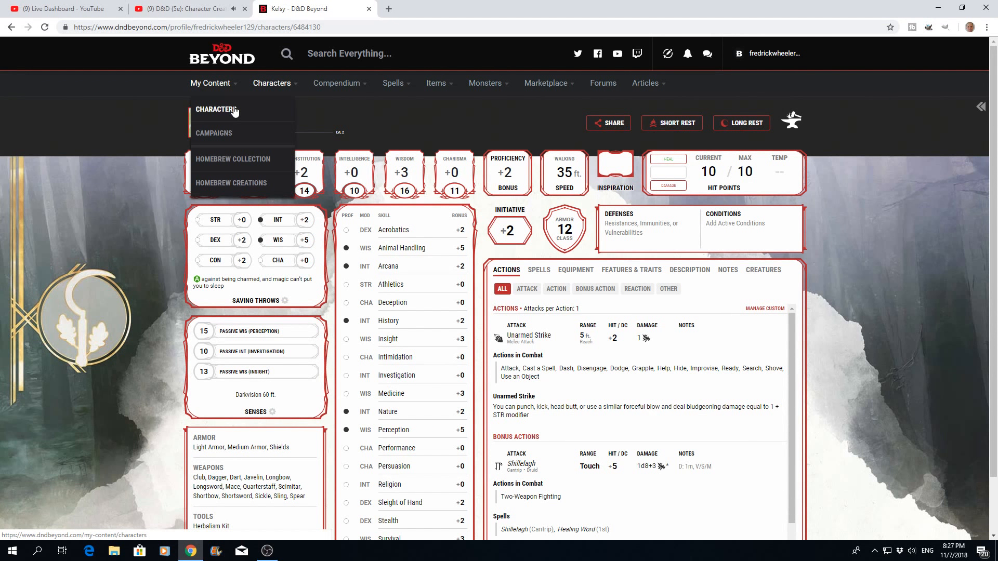
left_click(235, 111)
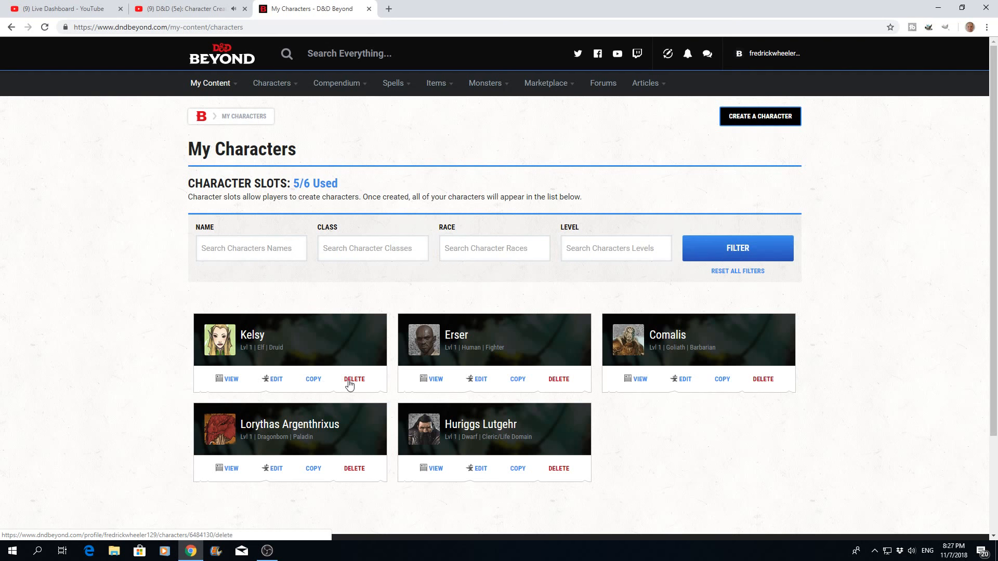
left_click(275, 380)
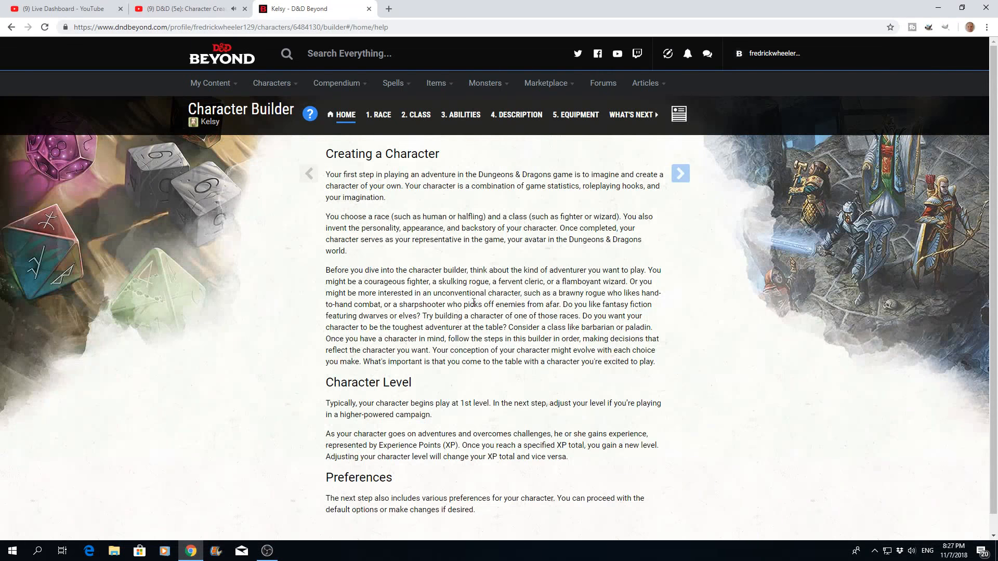
left_click(579, 119)
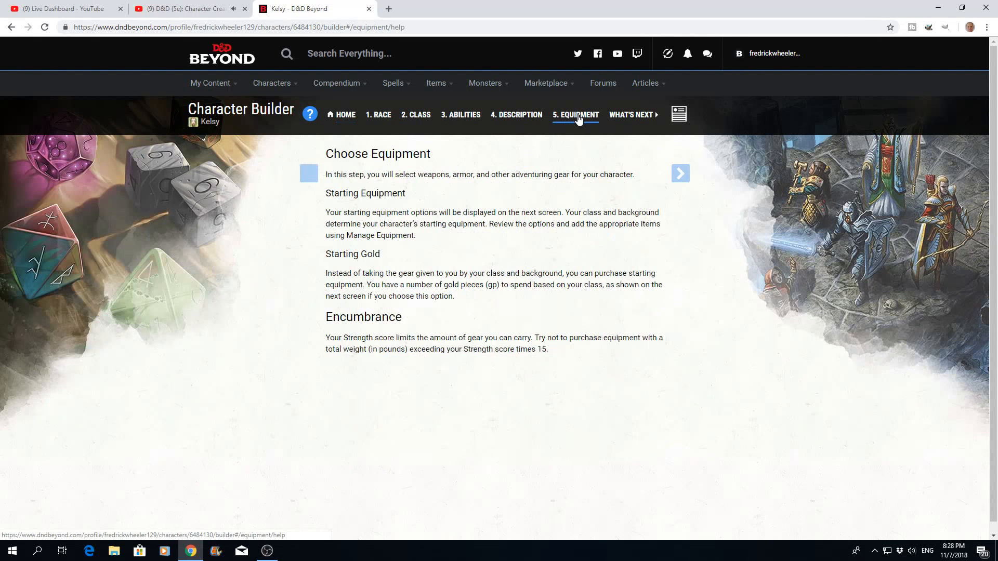
left_click(682, 174)
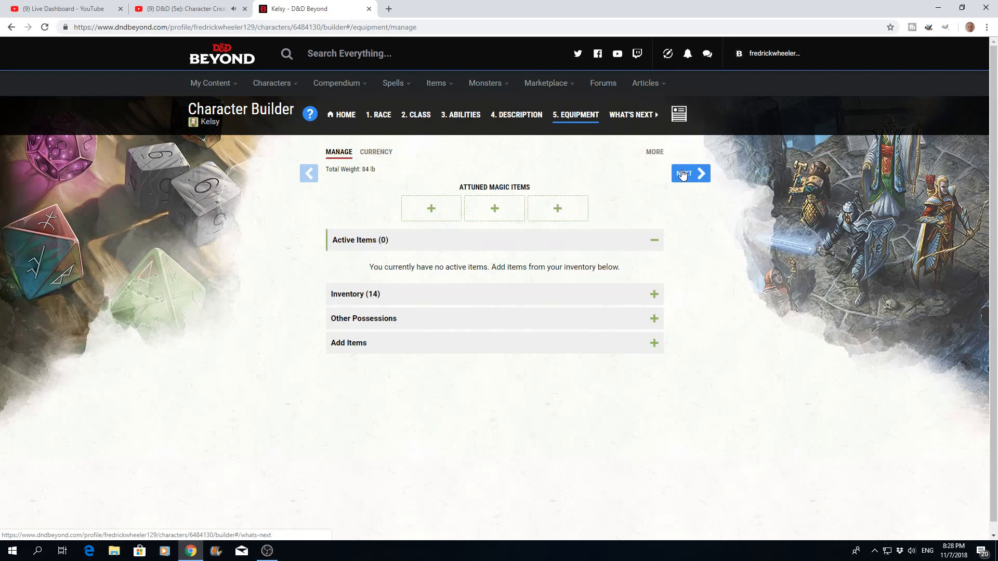
- Equip the character from the inventory by wearing the leather armor and the shield and wielding the scimitar
left_click(654, 294)
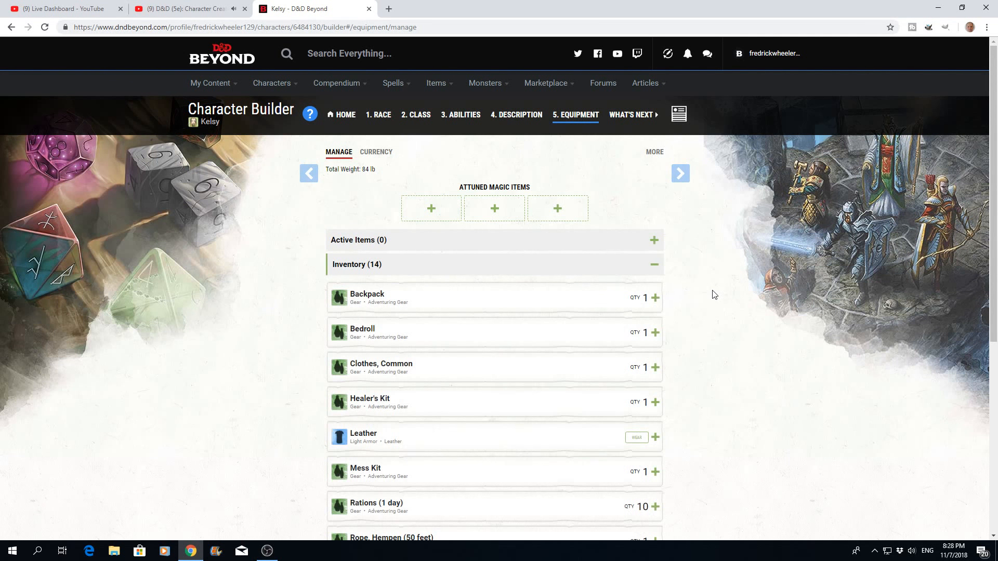
scroll(713, 290, "down", 2)
scroll(713, 291, "down", 1)
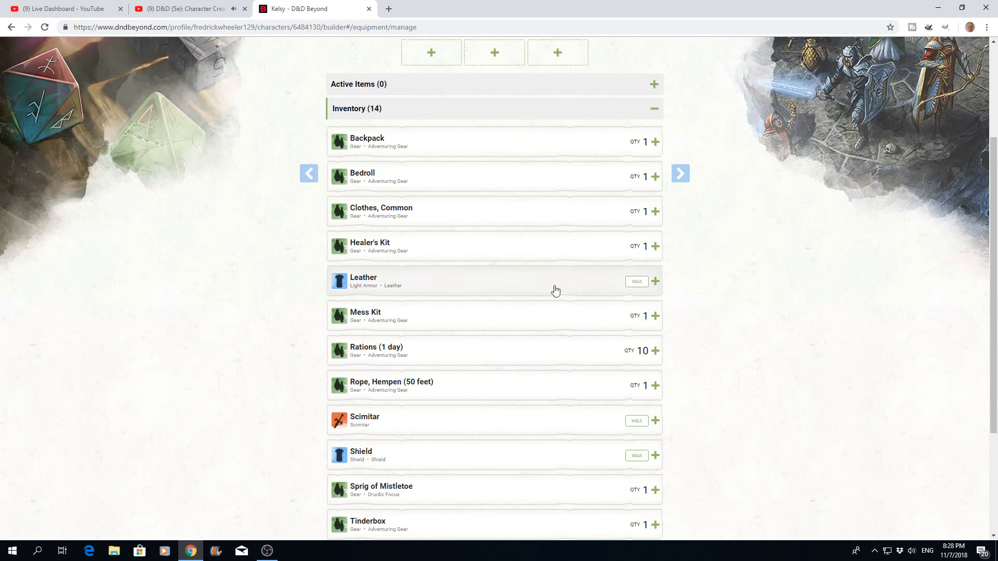
left_click(636, 284)
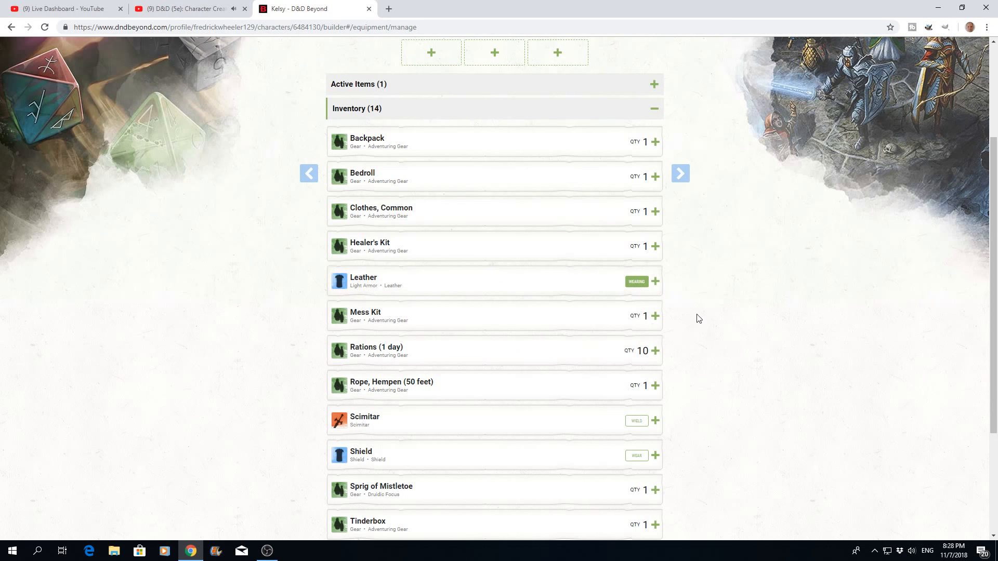
scroll(698, 318, "down", 1)
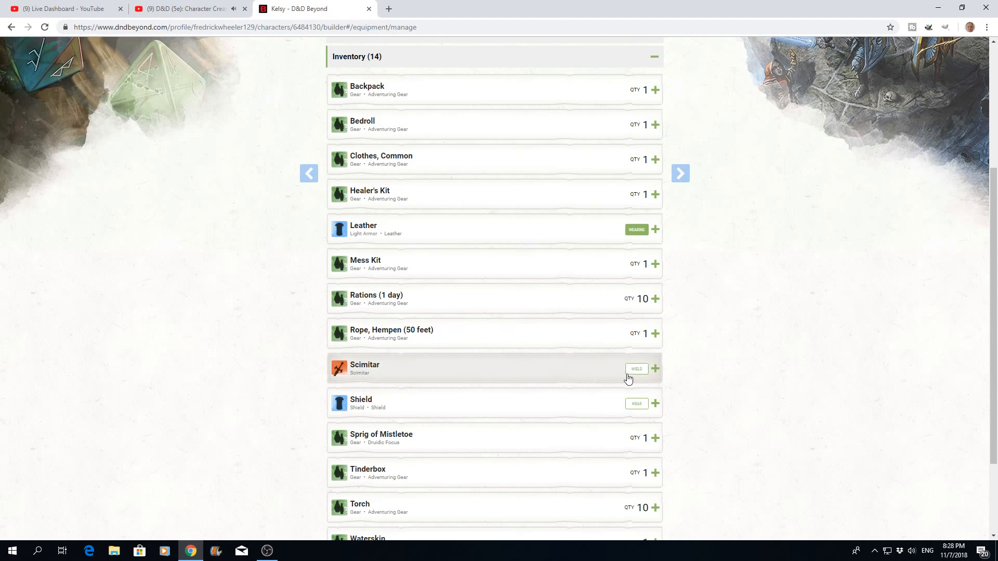
left_click(637, 405)
left_click(638, 370)
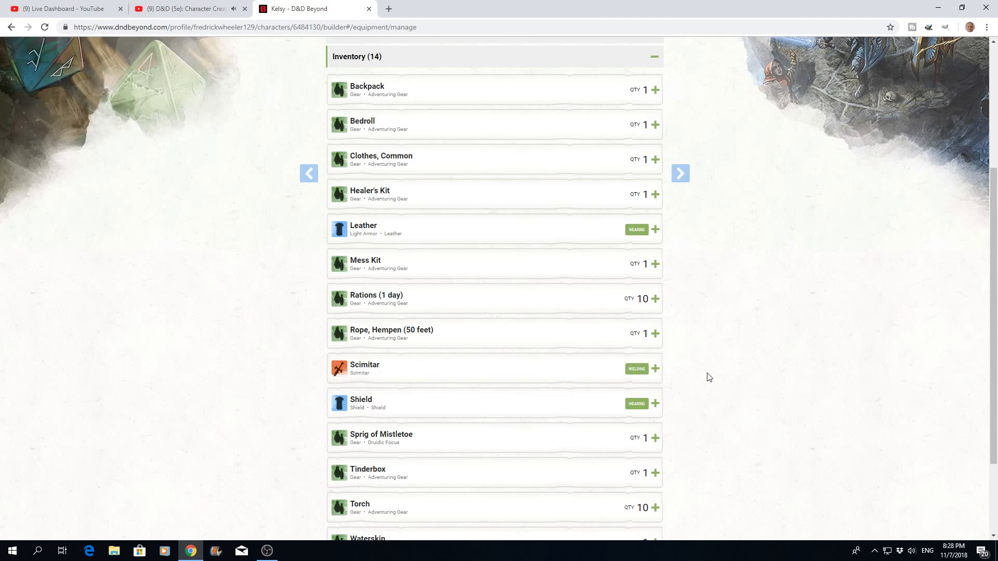
- Finish the equipment stage and check the armor class and attacks on the character sheet
scroll(707, 372, "down", 3)
scroll(707, 373, "up", 6)
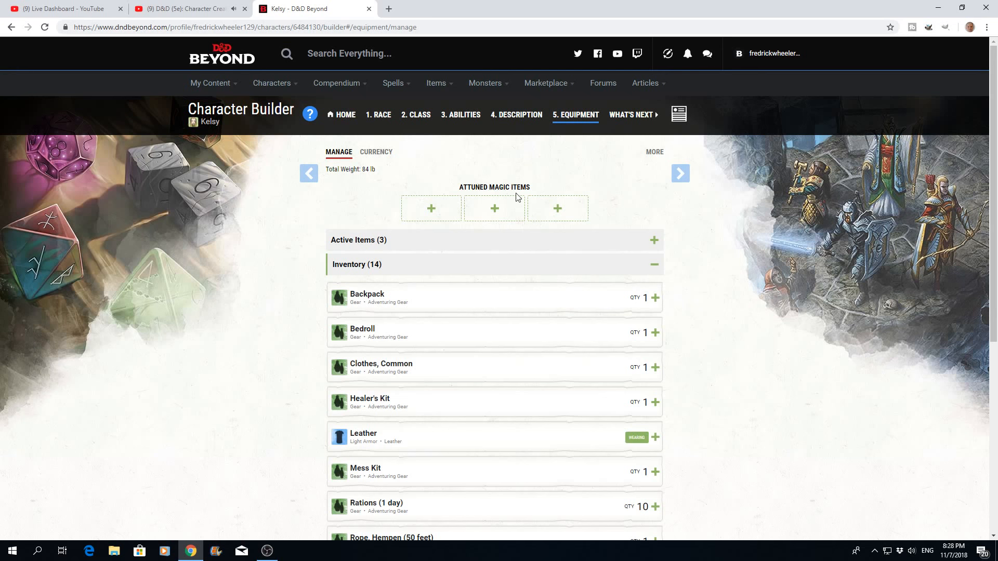
left_click(684, 176)
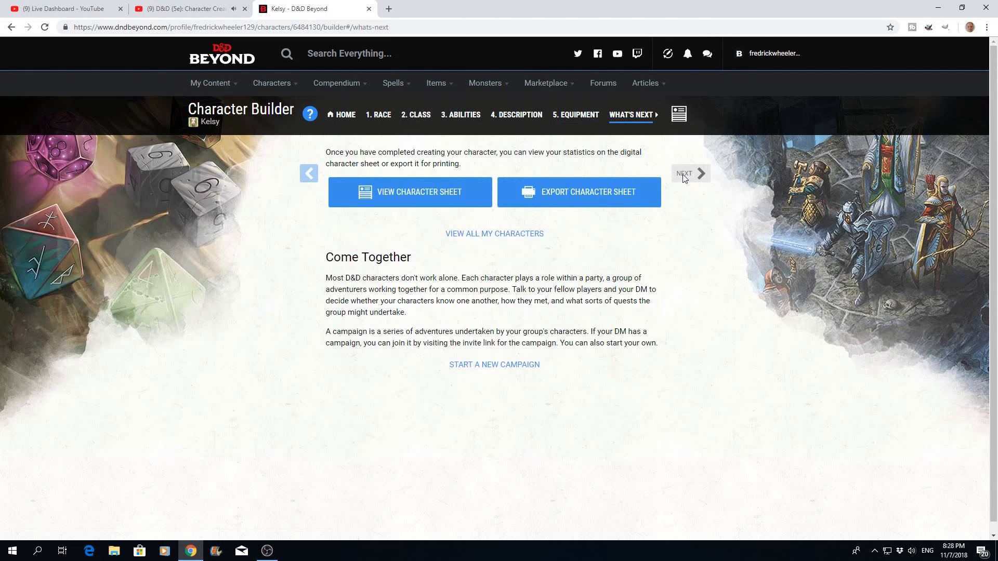
left_click(399, 198)
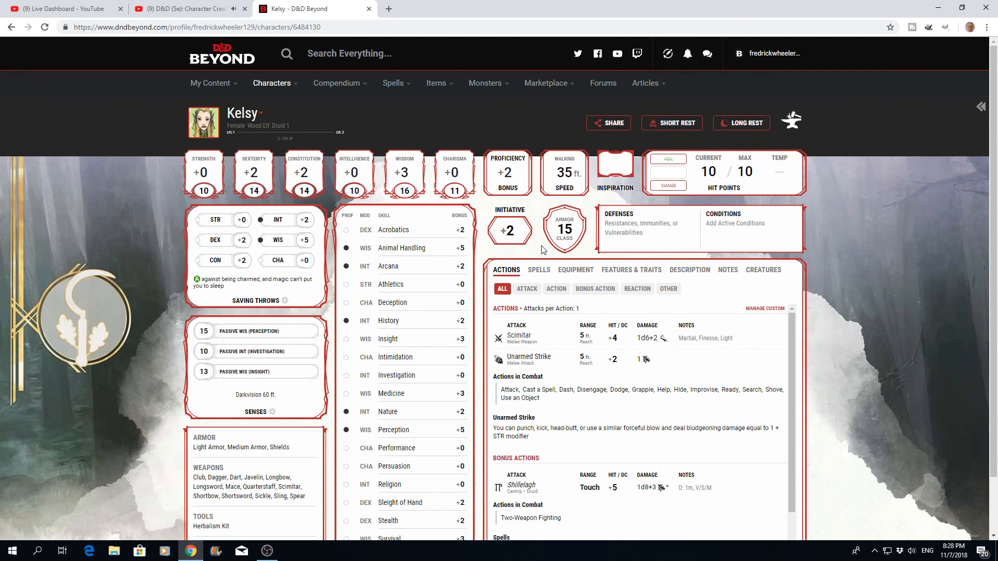
scroll(555, 254, "down", 1)
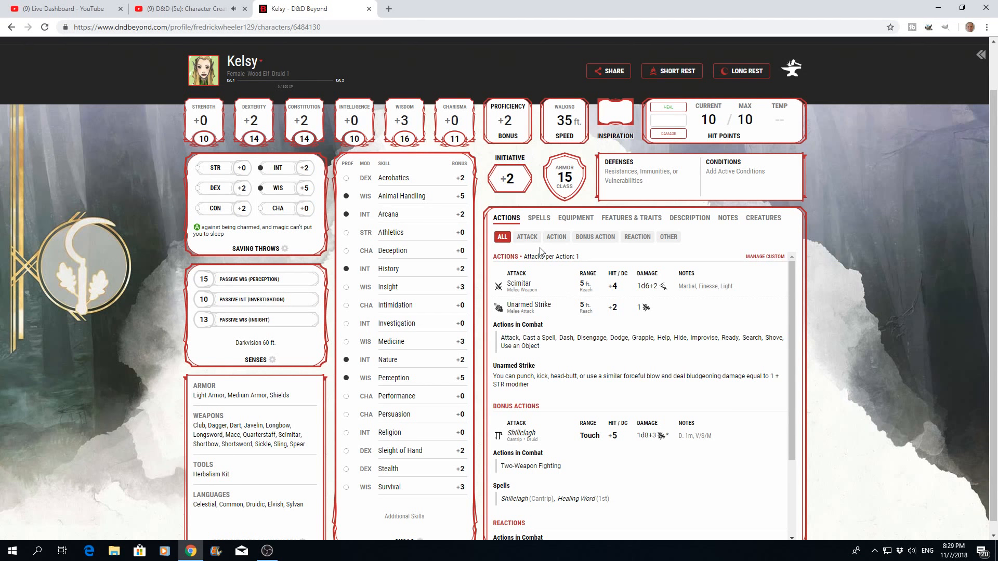
scroll(542, 251, "up", 1)
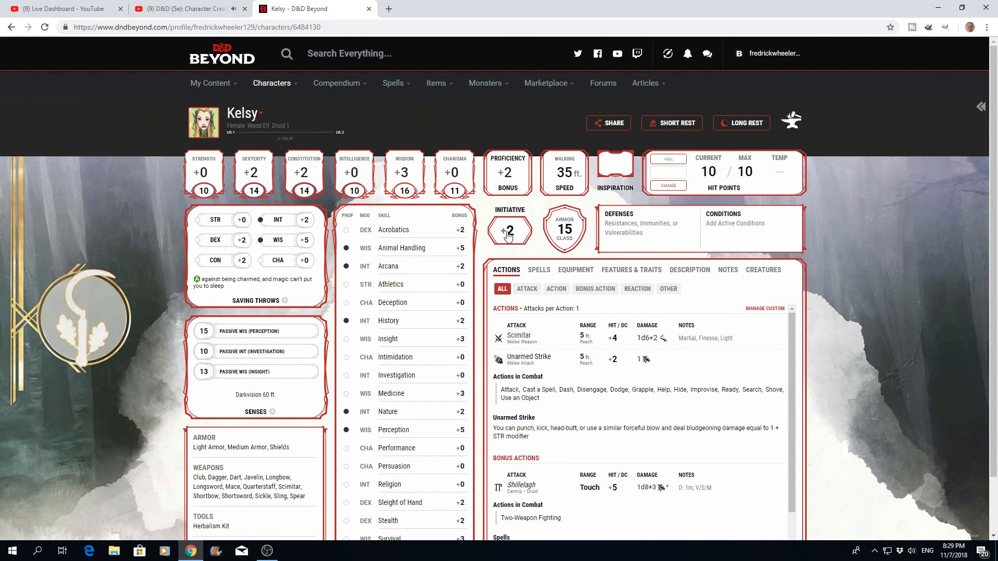
- Examine the character sheet's saving throws, senses, skills, and armor, weapon, tool and language proficiencies
scroll(377, 248, "down", 1)
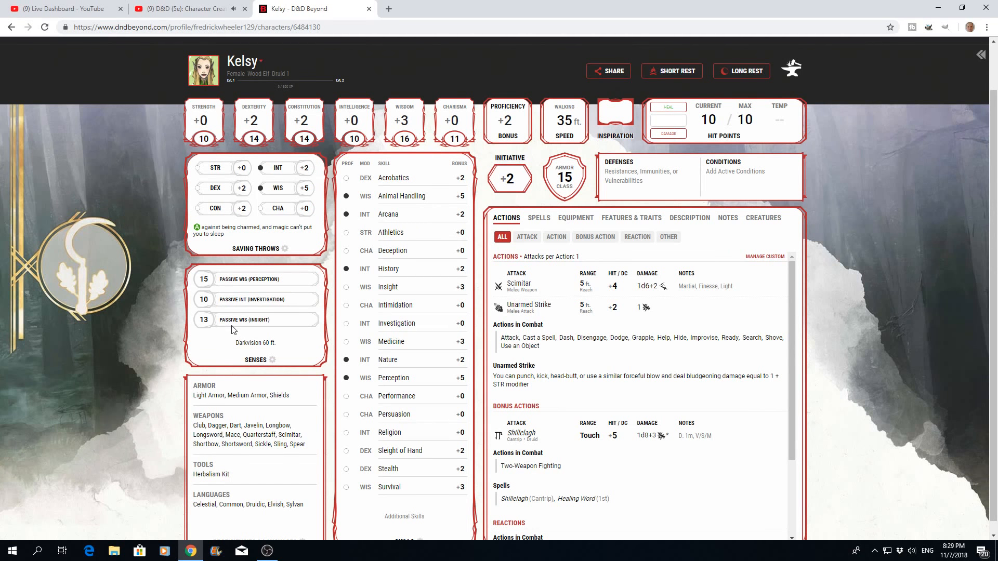
scroll(242, 332, "down", 1)
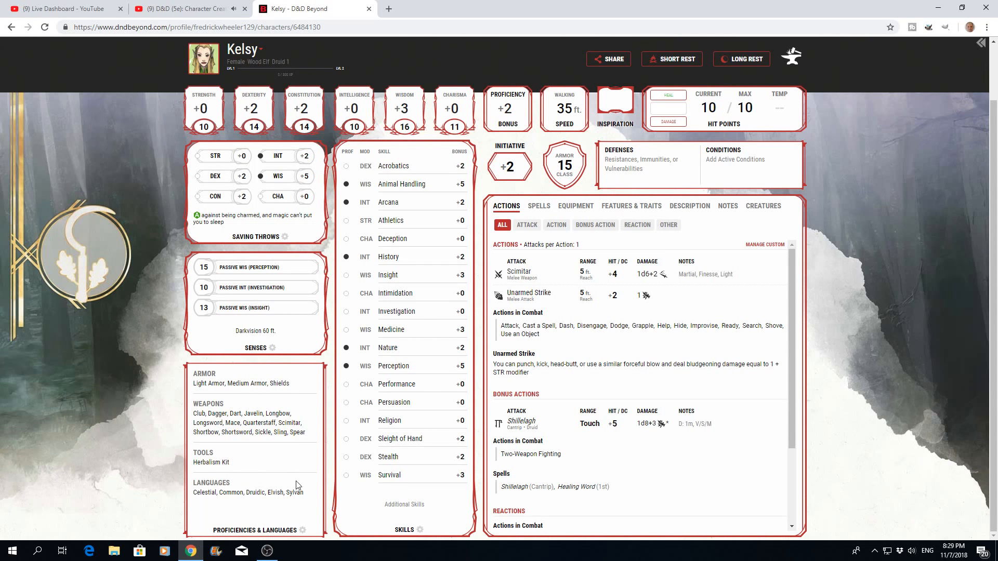
scroll(437, 452, "up", 2)
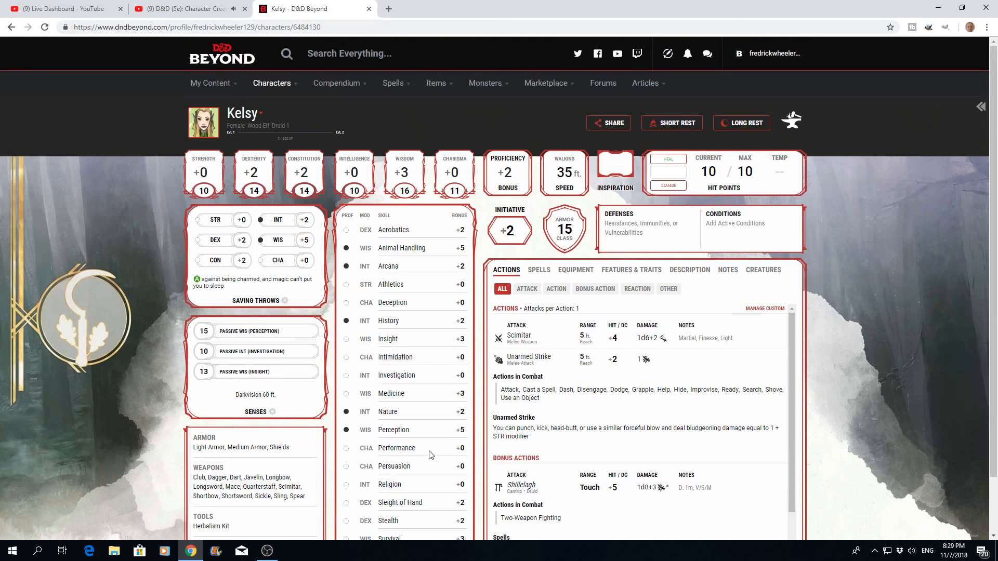
- Review the druid's cantrips and 1st-level spells, and the equipment inventory on the character sheet
left_click(539, 274)
scroll(620, 326, "down", 2)
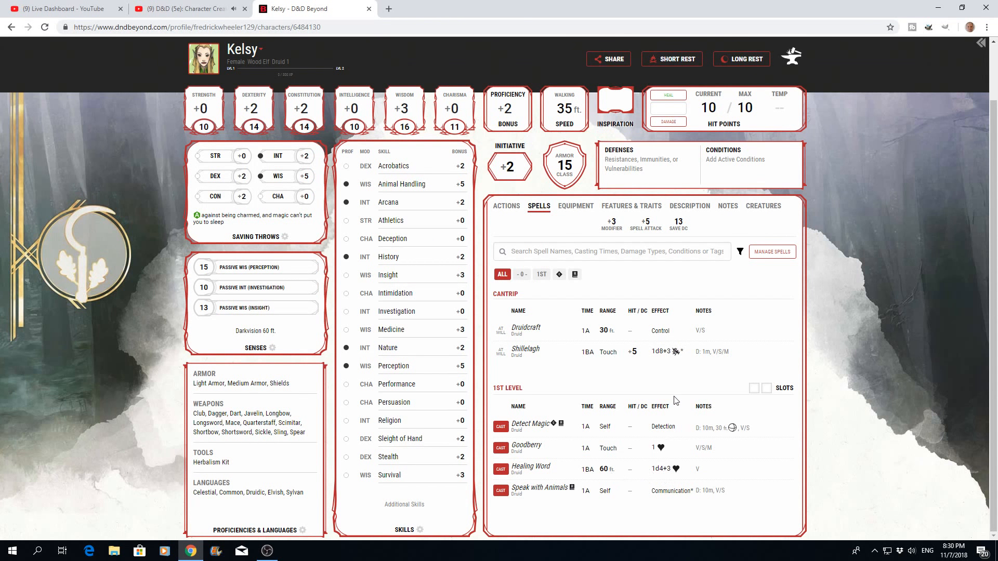
scroll(677, 401, "up", 1)
left_click(582, 274)
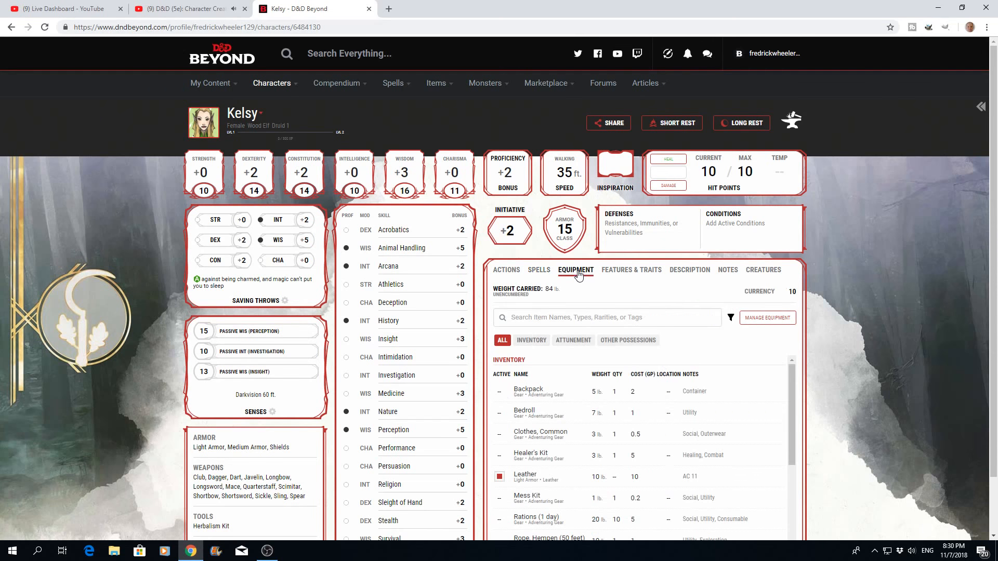
scroll(633, 327, "down", 1)
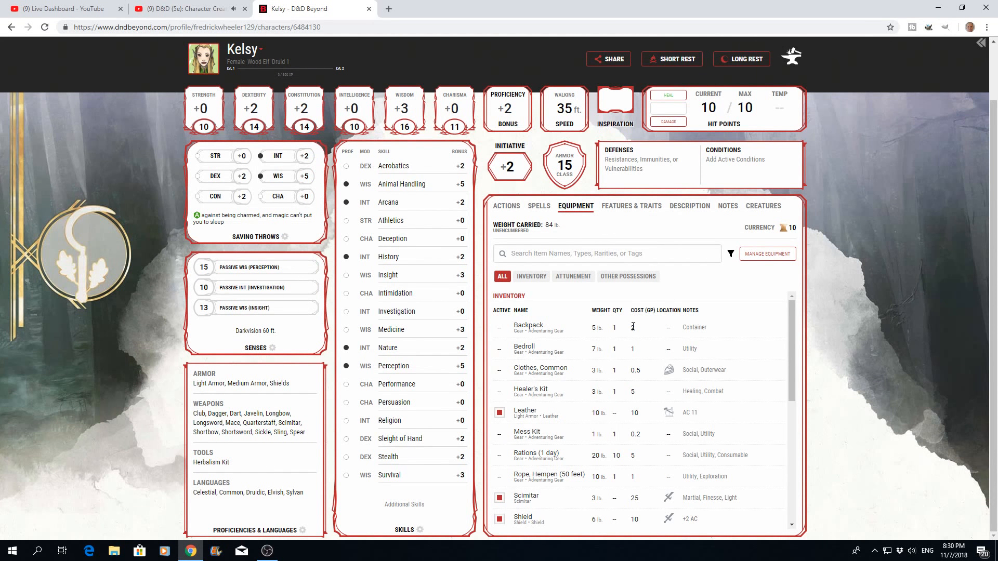
- Review the character's class features and racial traits, and the description with background and characteristics
scroll(633, 326, "up", 1)
left_click(615, 273)
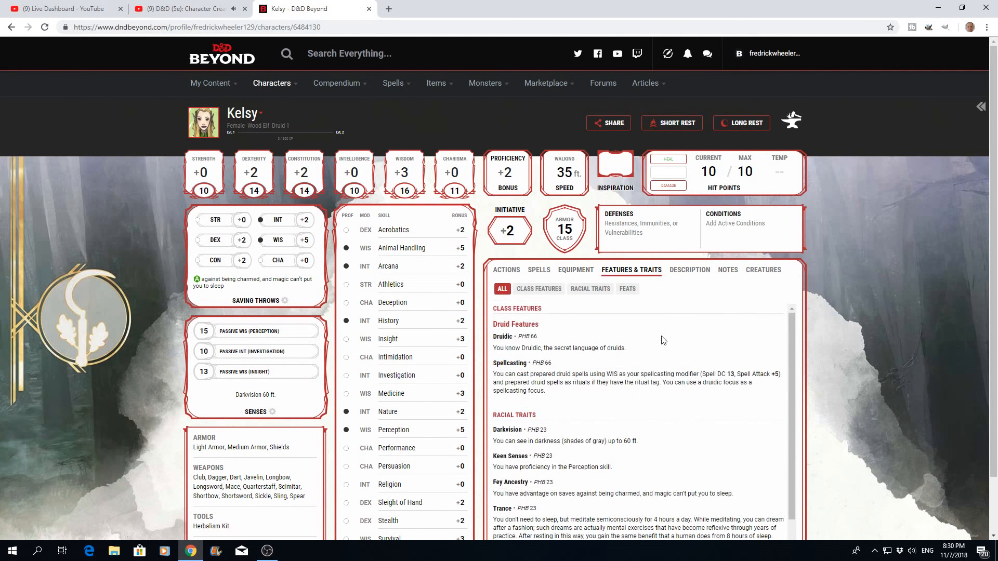
scroll(663, 340, "down", 2)
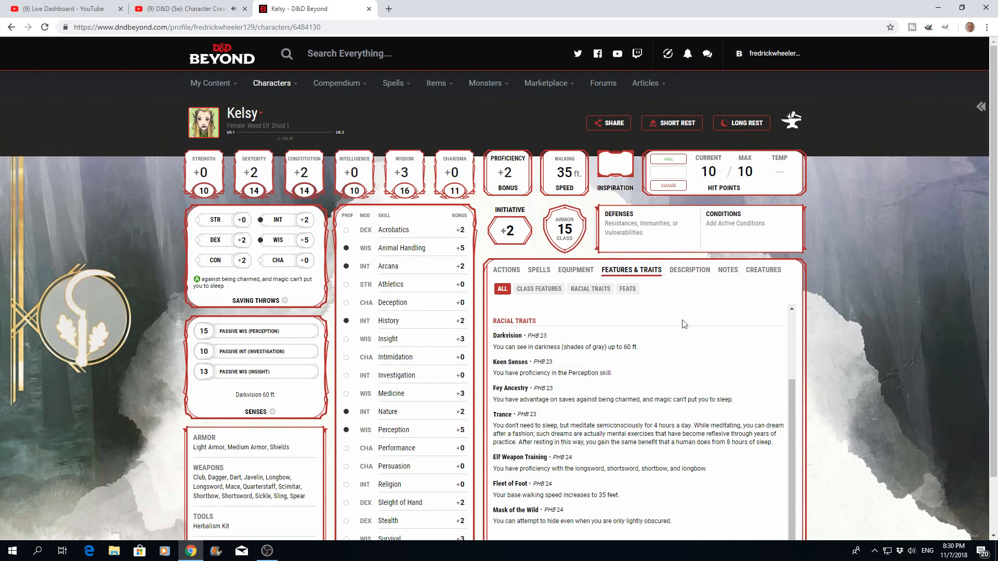
left_click(687, 271)
scroll(655, 383, "down", 1)
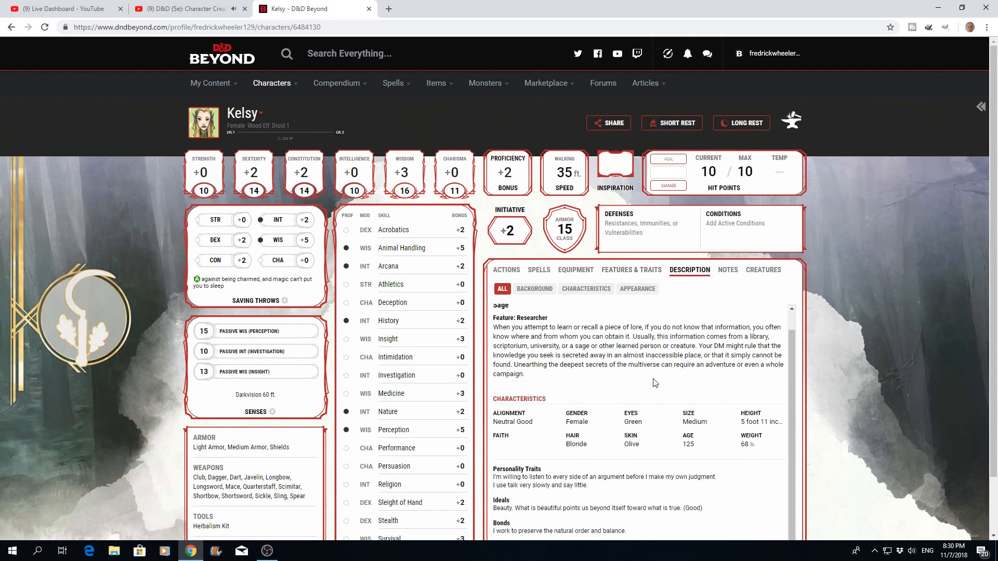
- Review the character's actions filtered by attack, action, bonus action and reaction, and return to the list of all actions
scroll(655, 384, "up", 1)
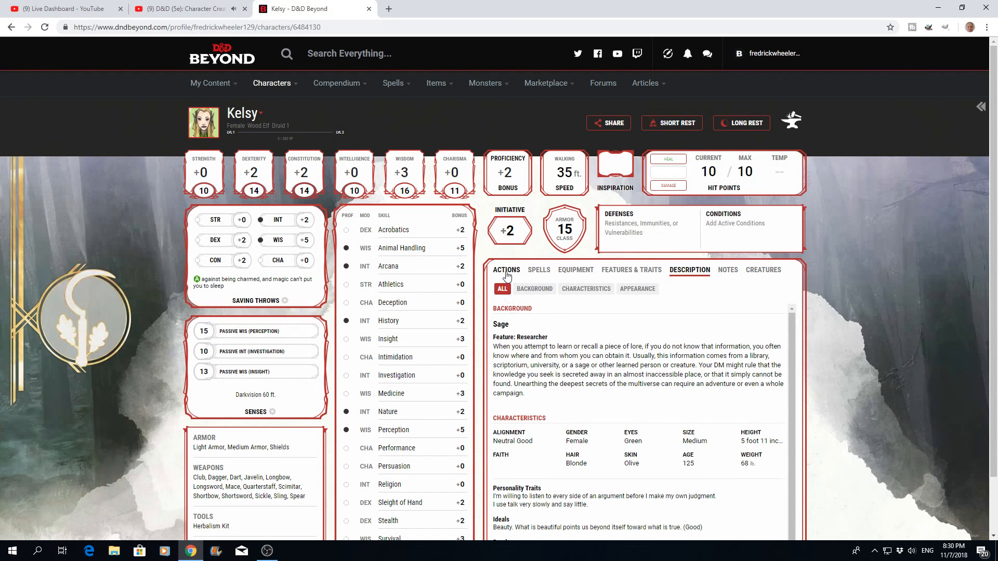
left_click(507, 275)
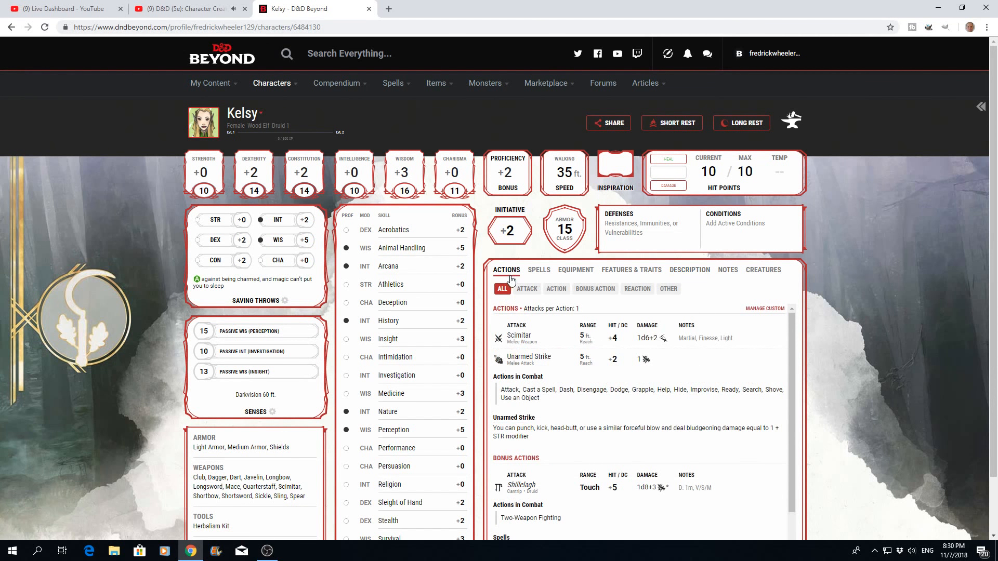
left_click(525, 294)
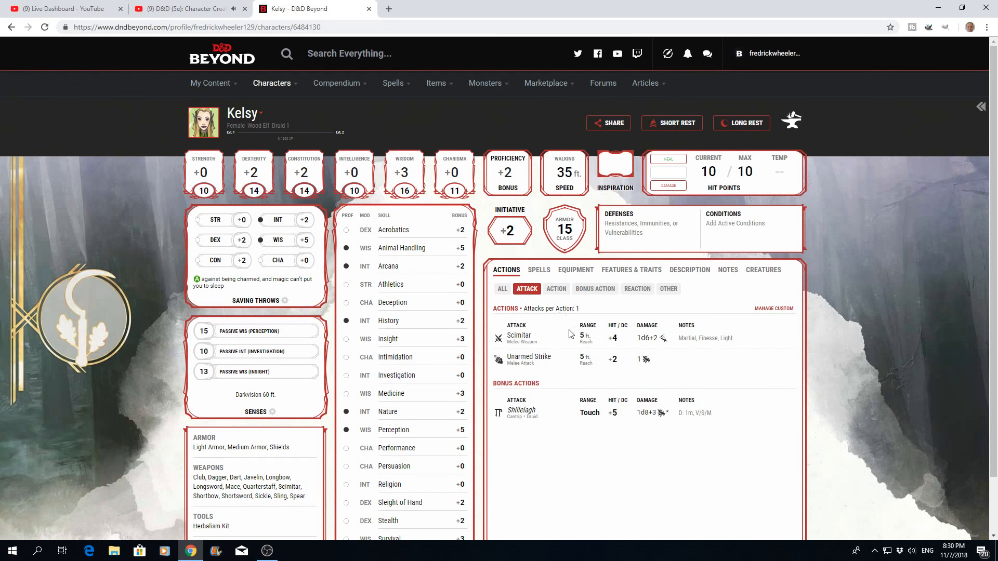
scroll(570, 334, "down", 2)
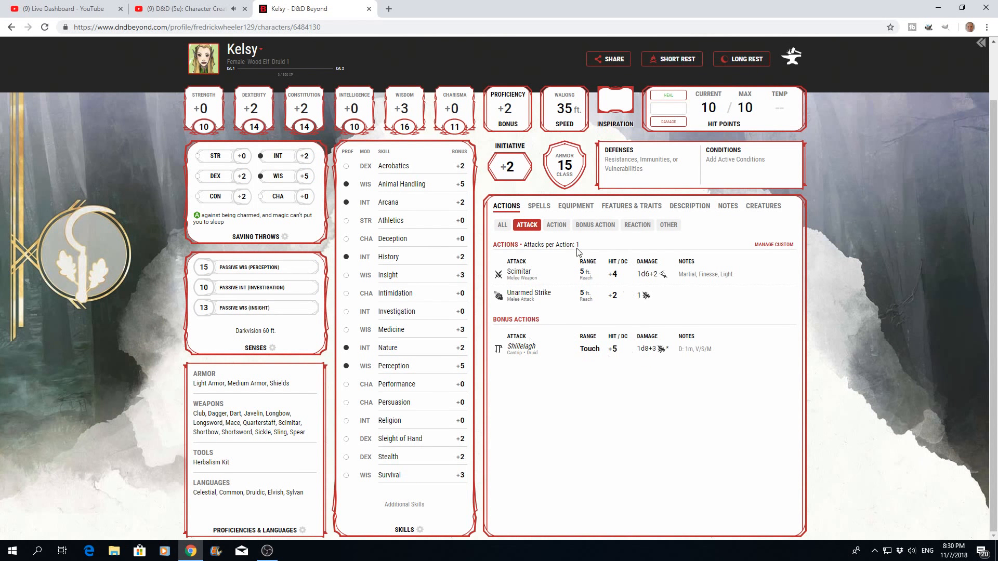
left_click(556, 225)
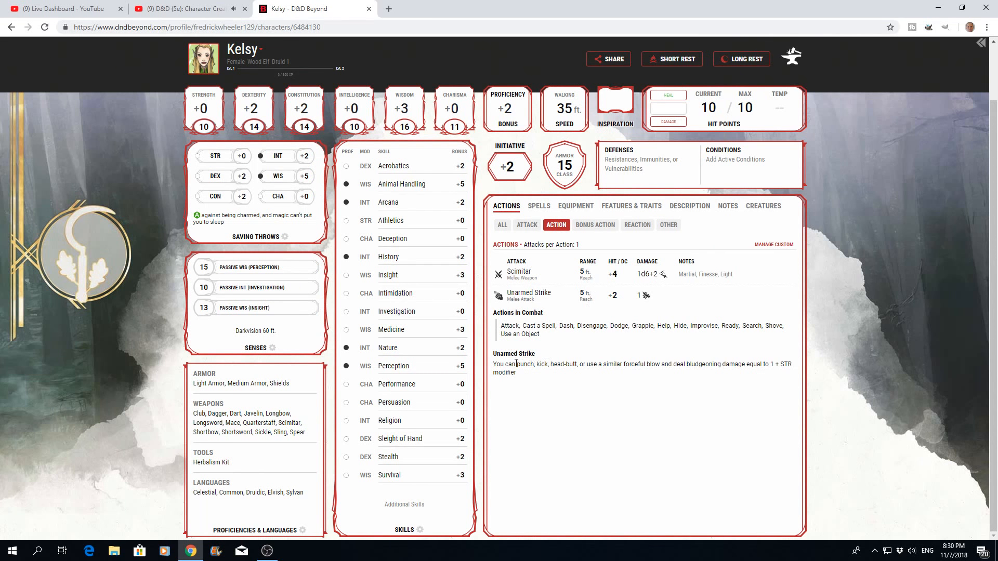
left_click(595, 224)
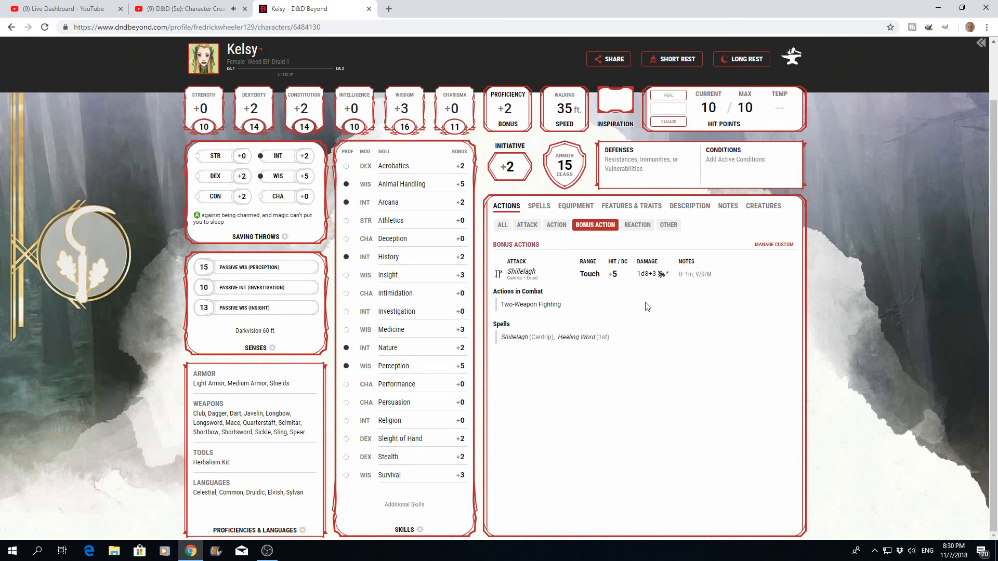
left_click(638, 226)
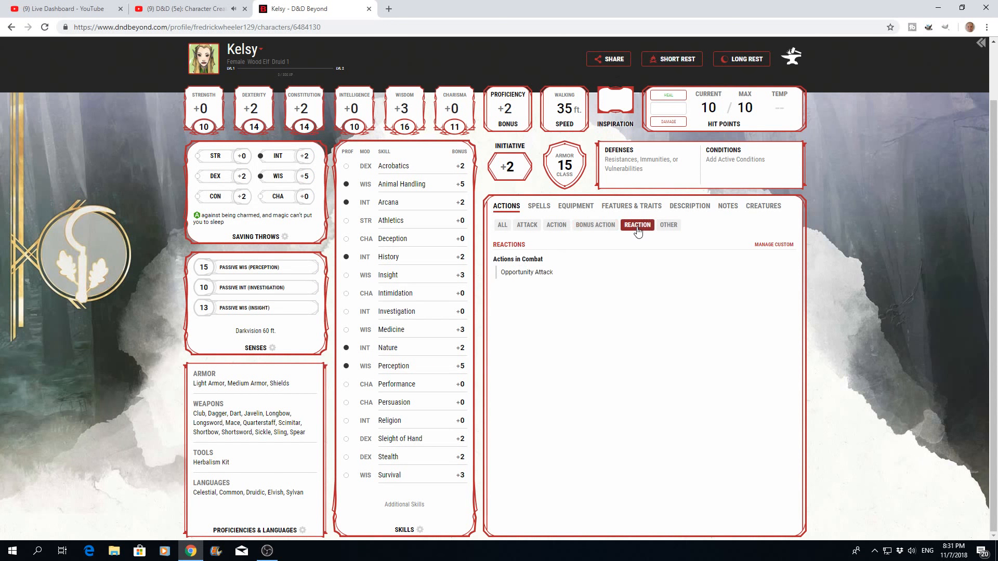
left_click(501, 227)
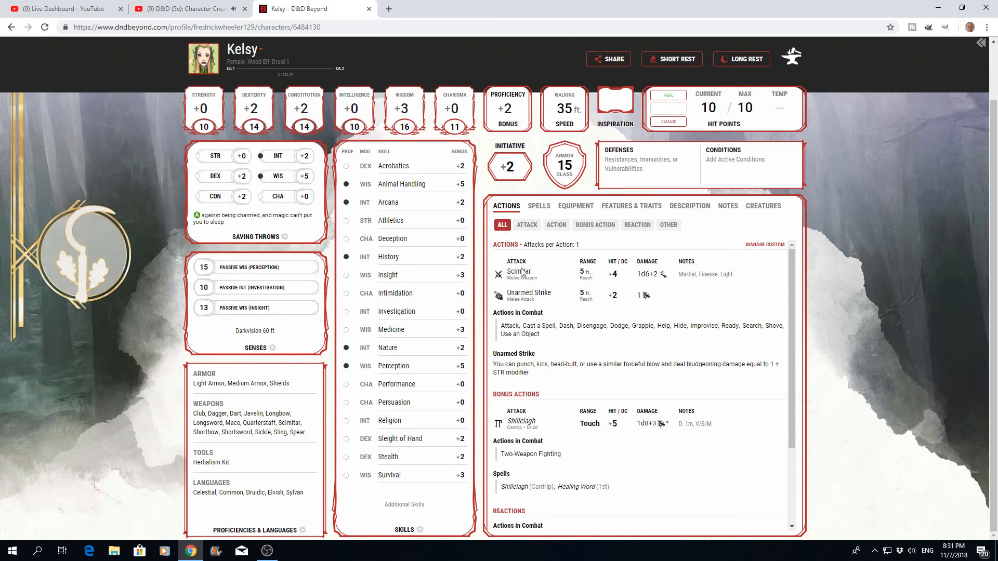
scroll(551, 306, "up", 1)
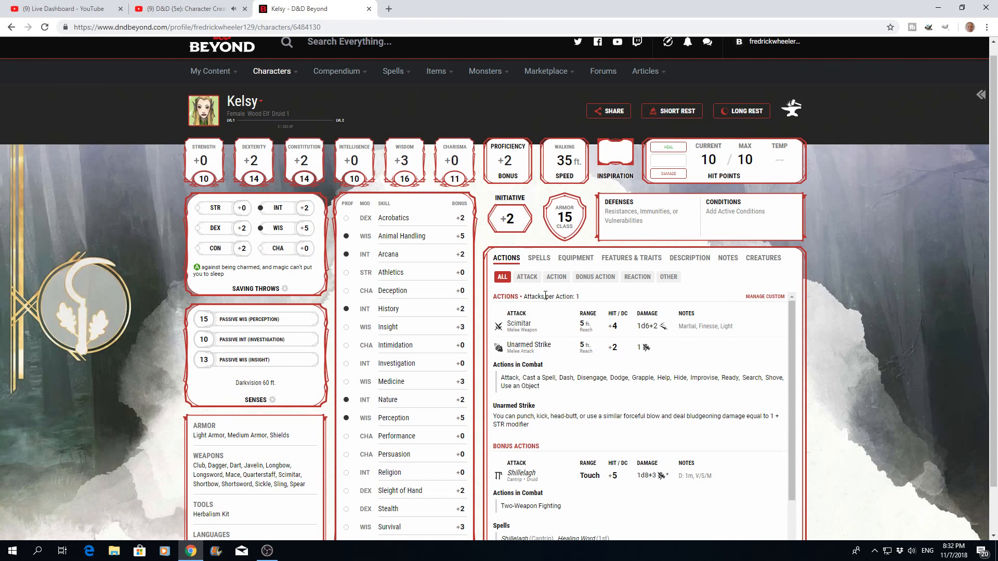
scroll(567, 328, "up", 1)
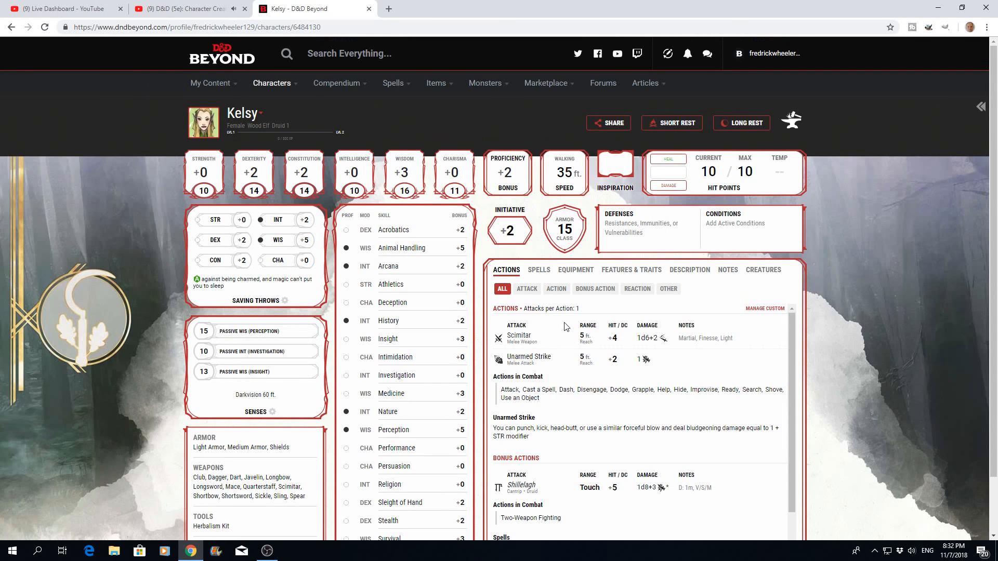